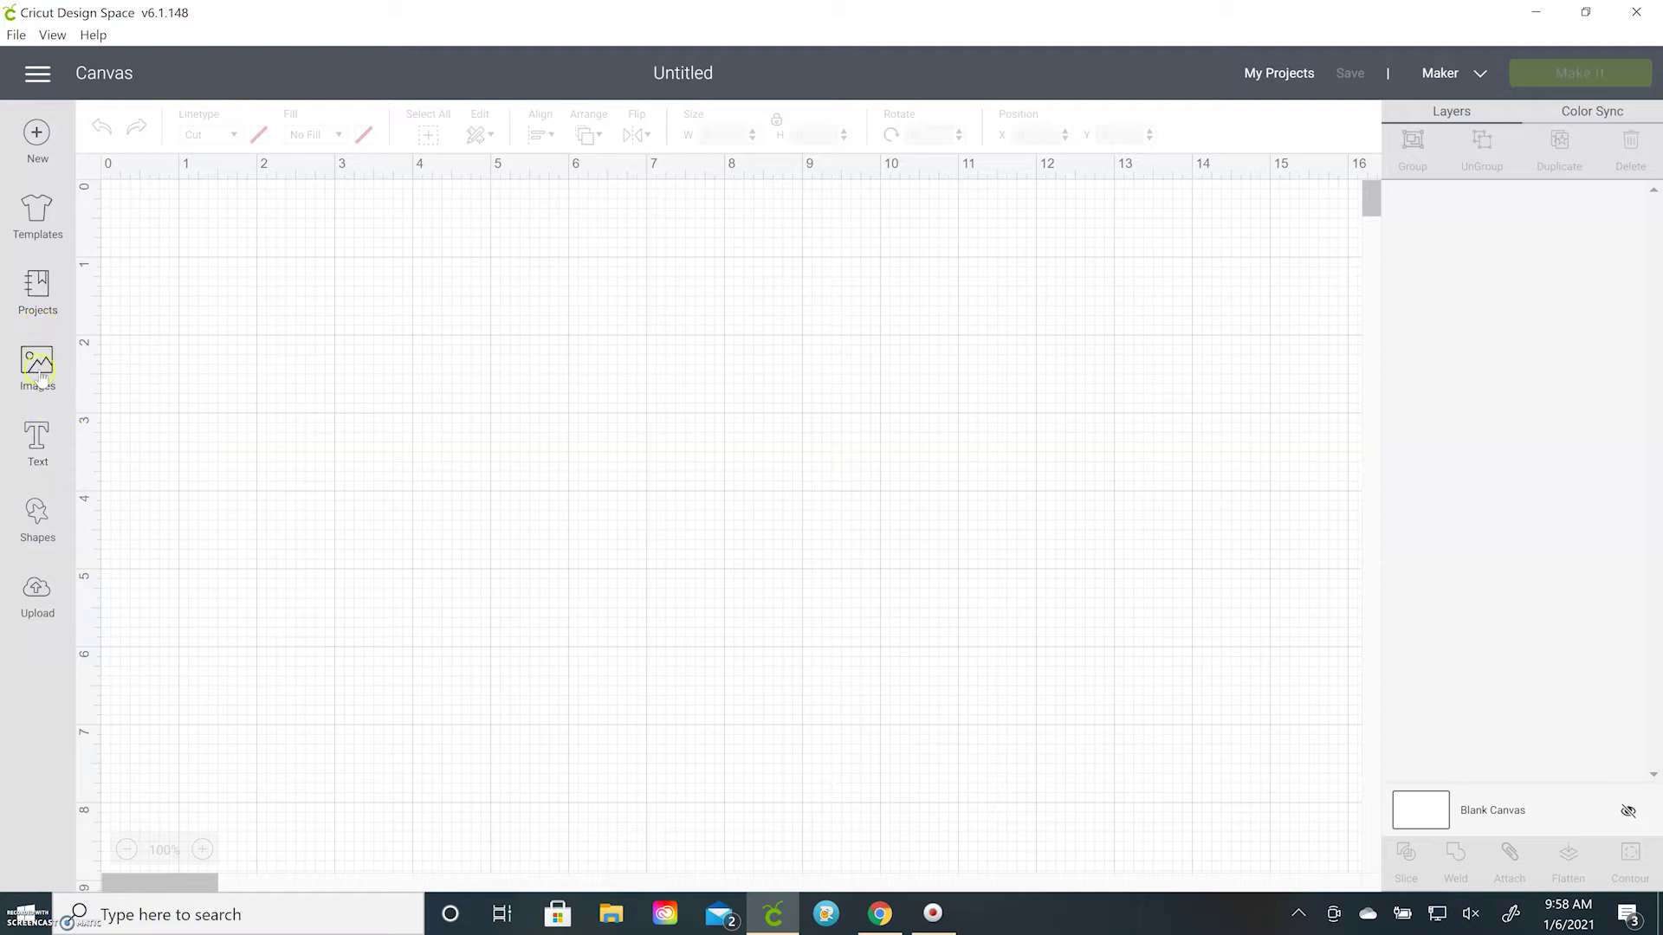
# Add a circle and a square to the blank canvas.
pyautogui.click(36, 509)
pyautogui.click(199, 371)
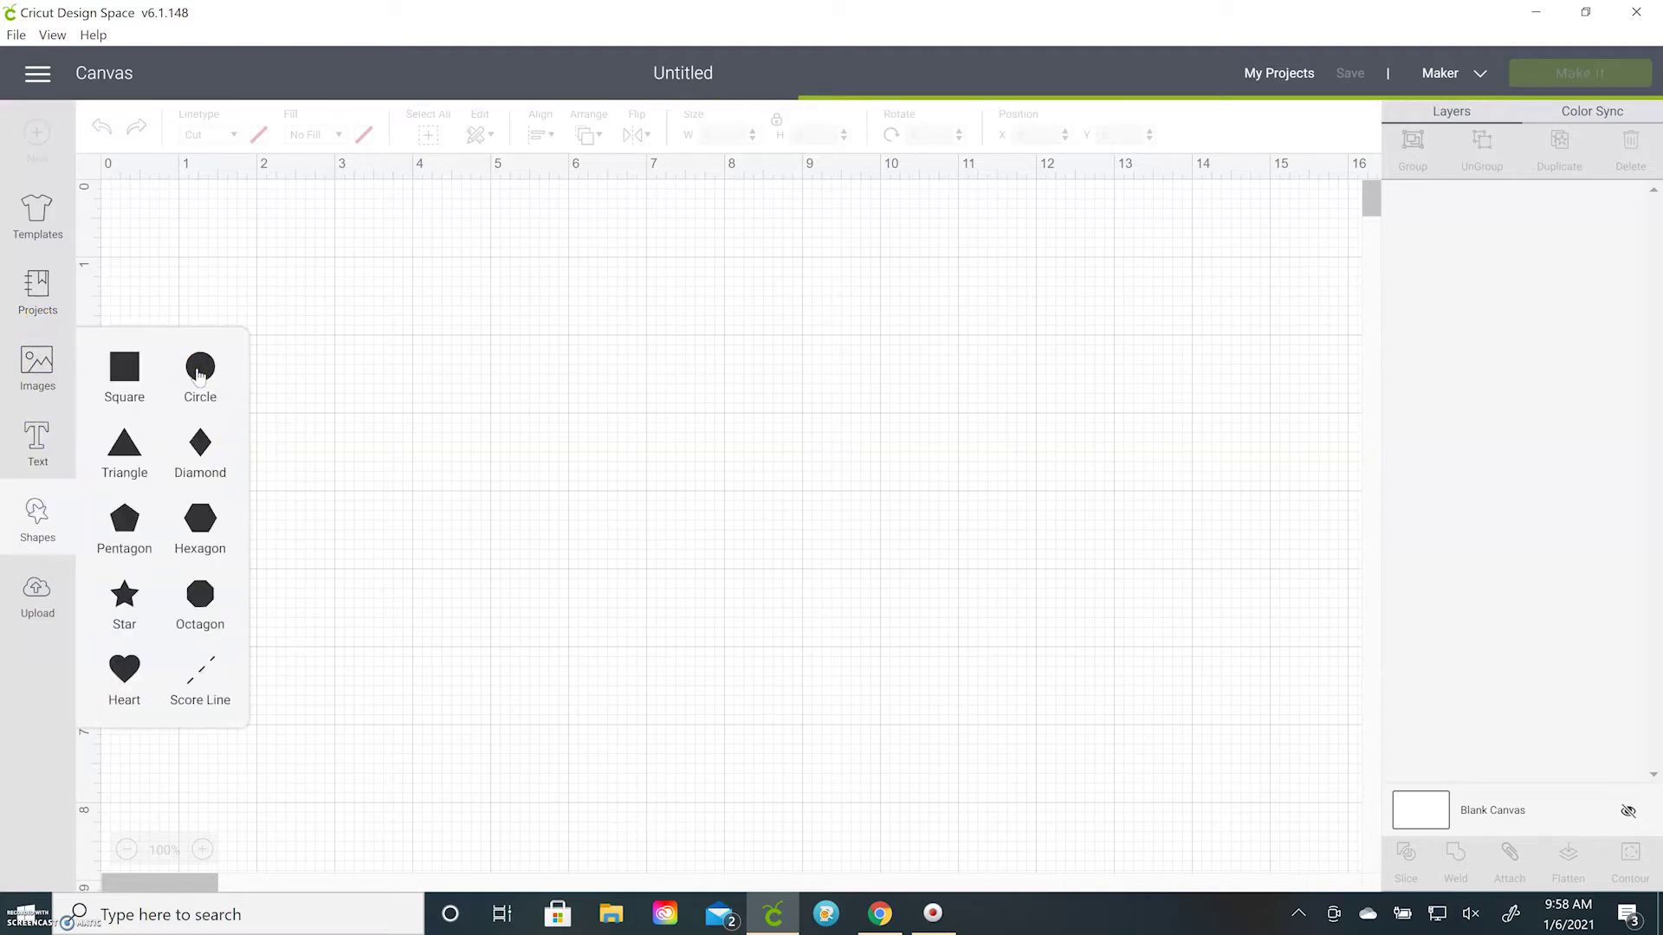
pyautogui.click(130, 372)
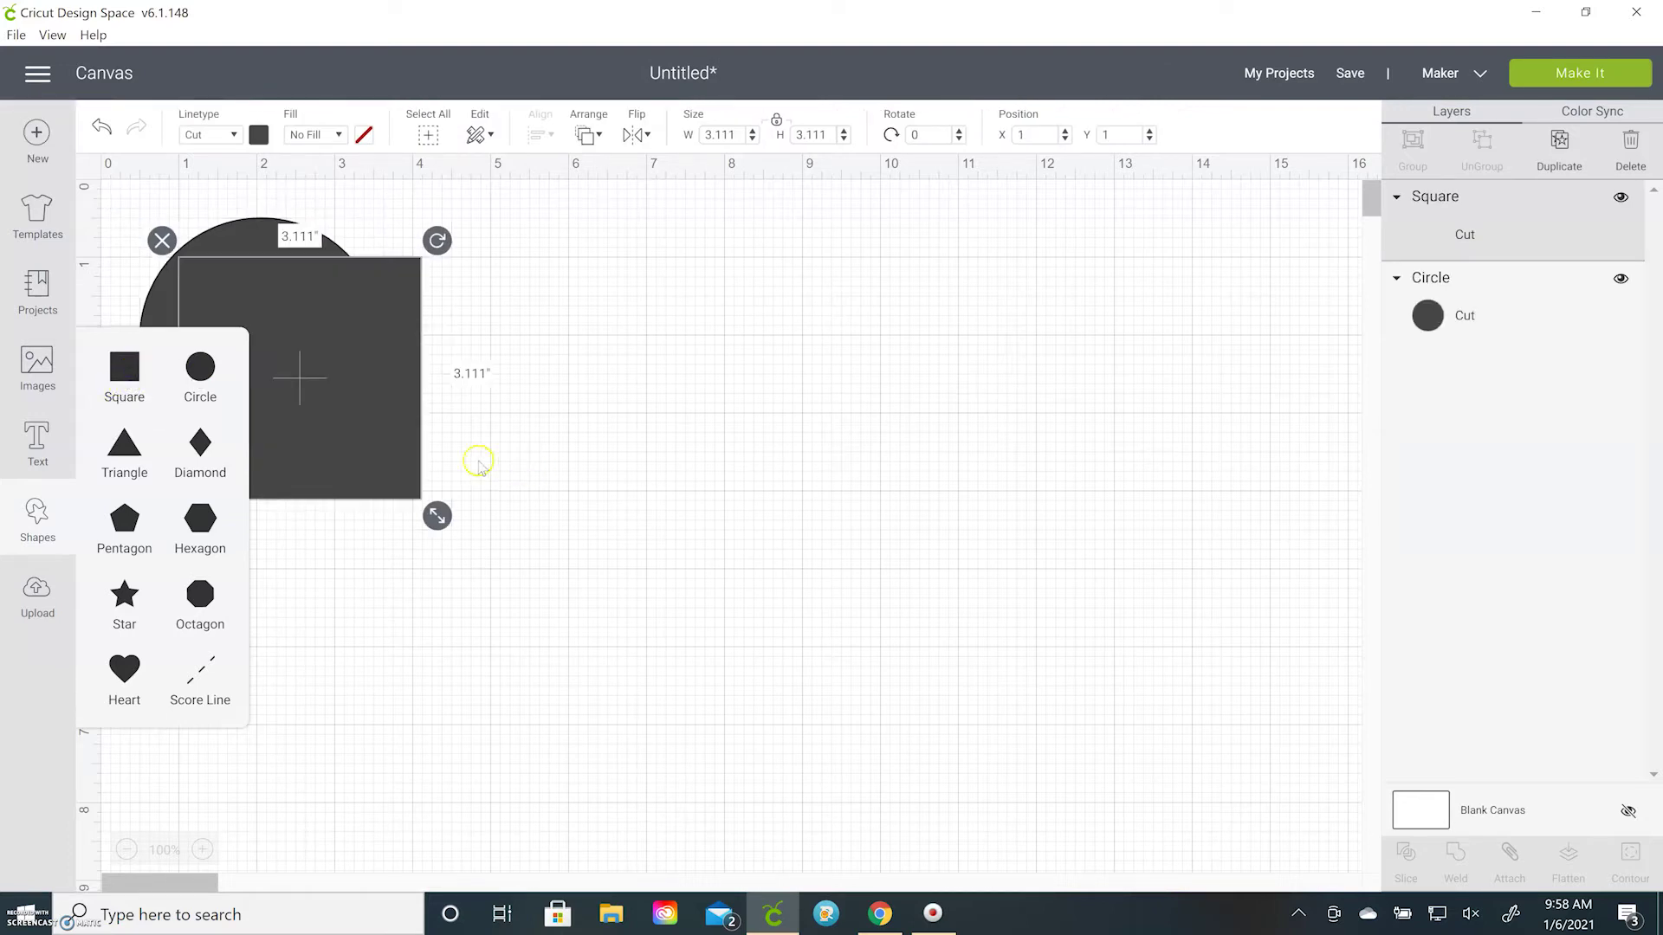
# Move the square to about X 3.76, Y 2.44 and overlap its upper-left corner with the circle at about X 2.25, Y 0.93.
pyautogui.moveTo(391, 422); pyautogui.dragTo(598, 528)
pyautogui.click(408, 446)
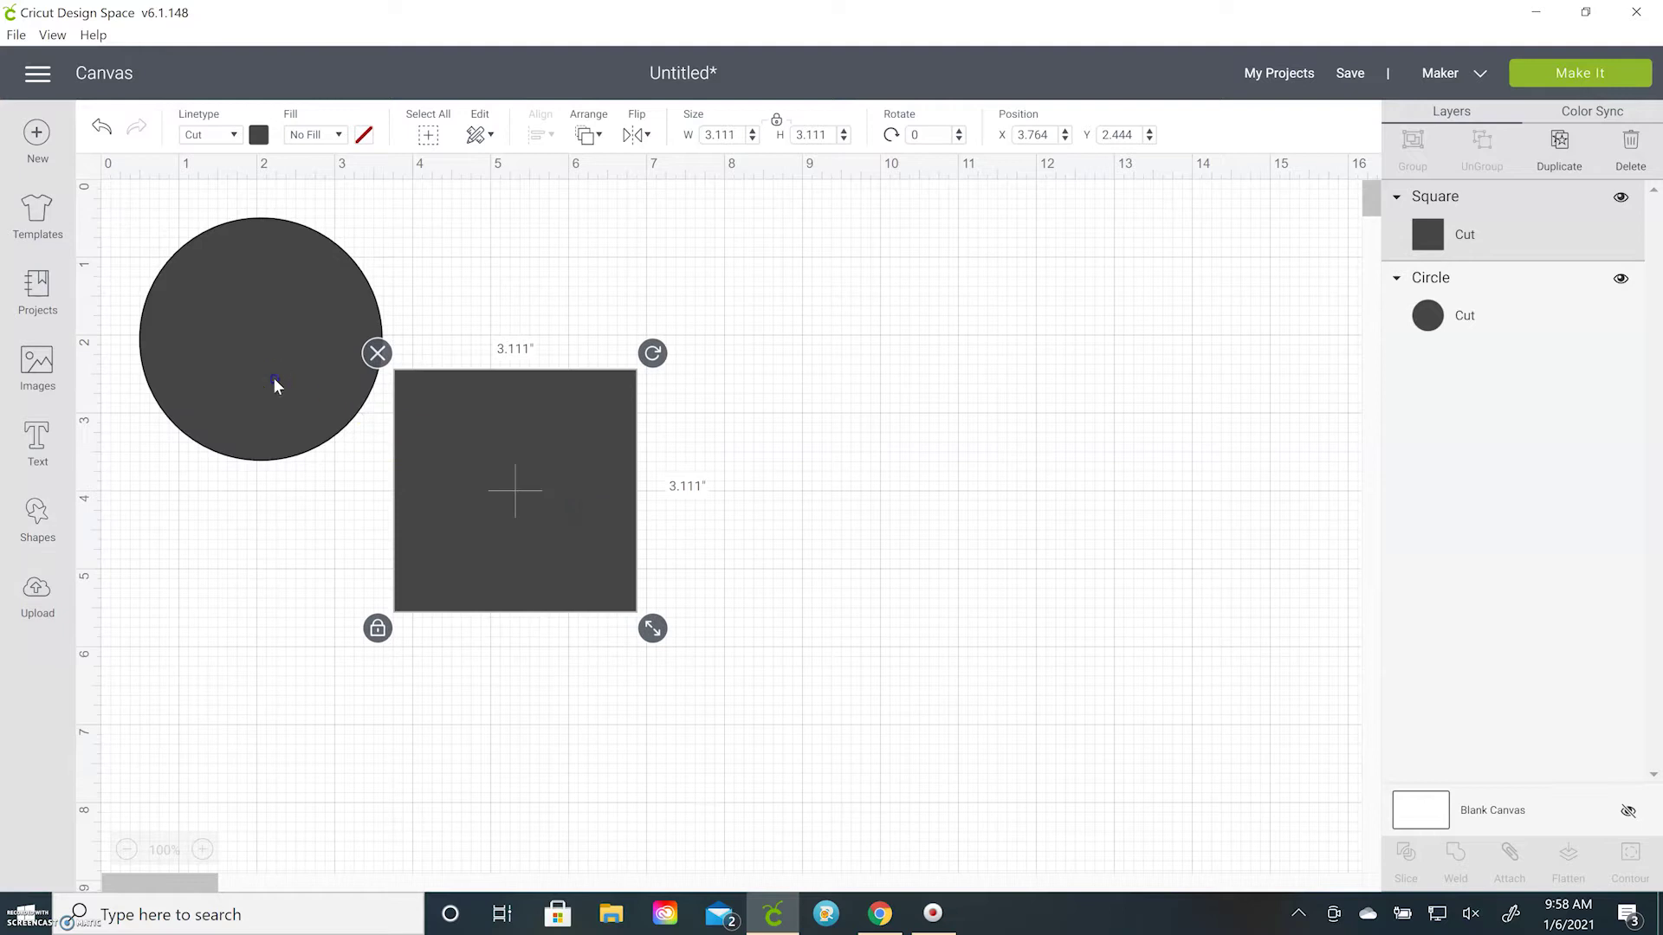
pyautogui.click(327, 401)
pyautogui.moveTo(328, 399); pyautogui.dragTo(408, 416)
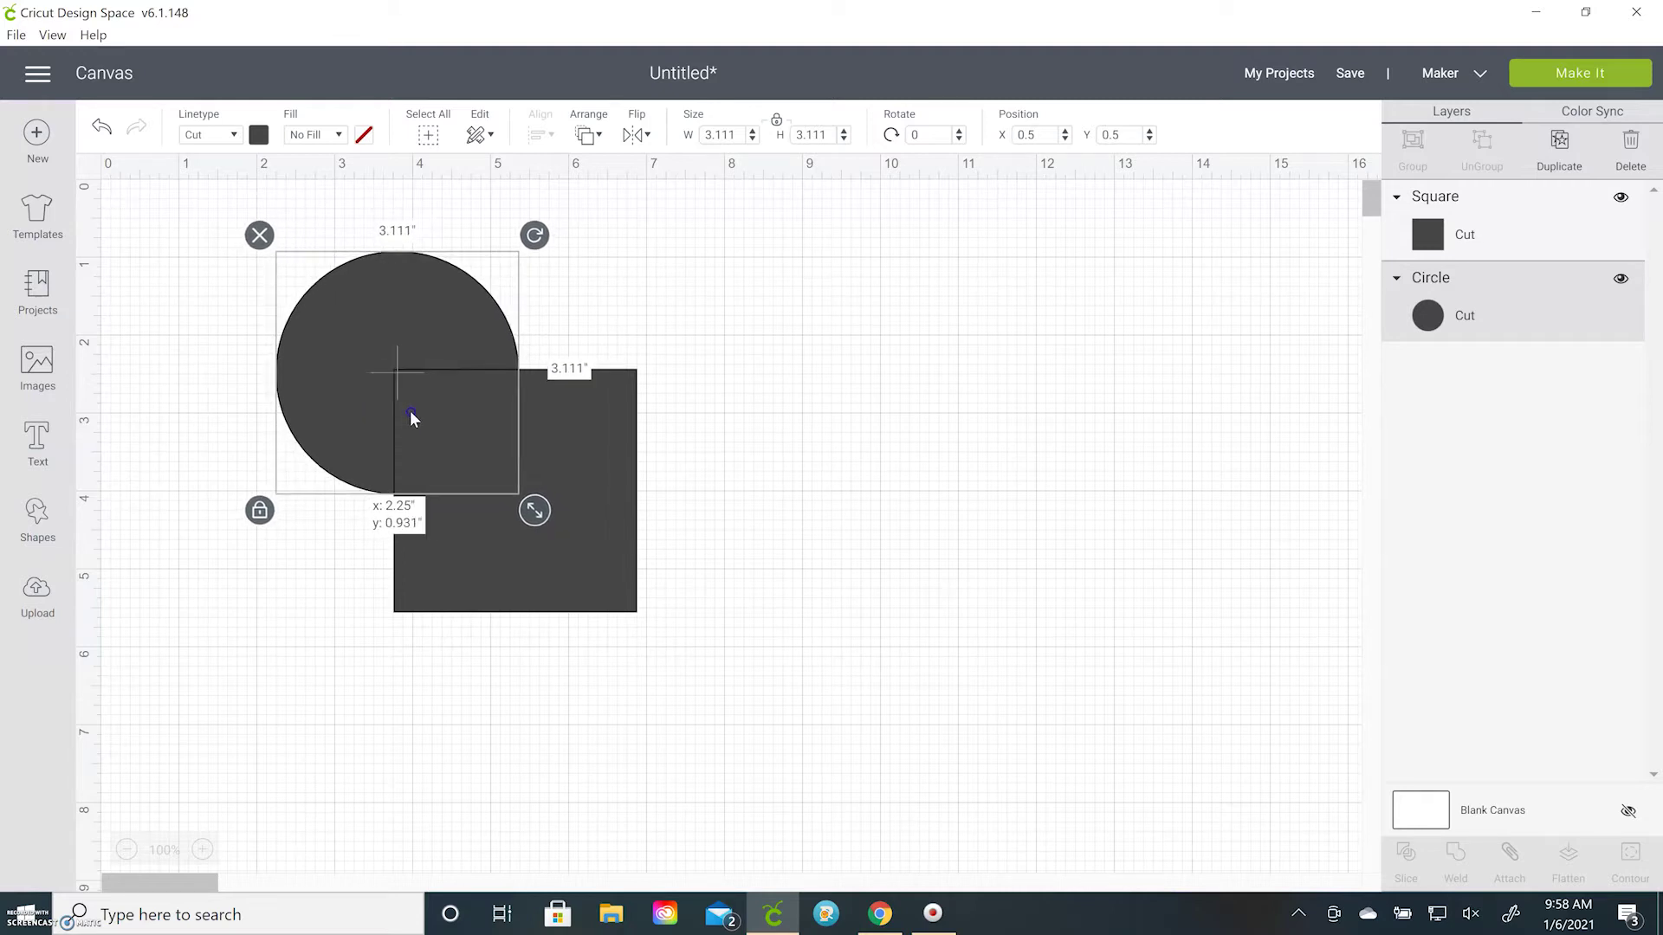
pyautogui.click(730, 442)
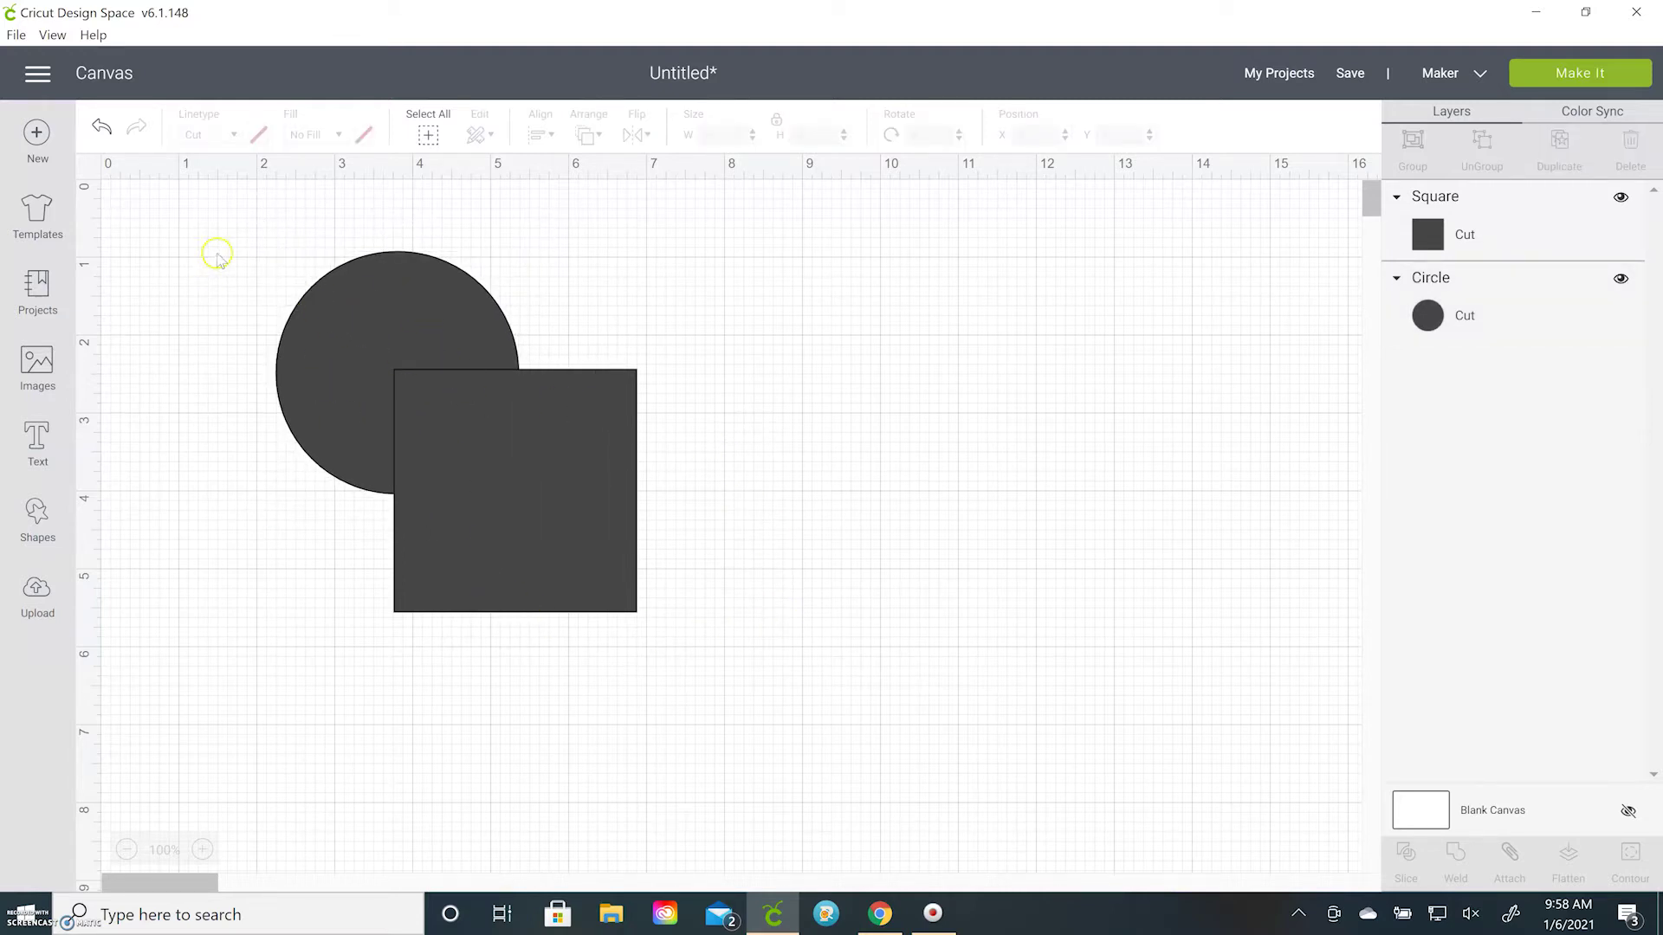
# Weld the circle and square together and move the welded shape to about X 1.22, Y 1.10.
pyautogui.moveTo(217, 236); pyautogui.dragTo(728, 651)
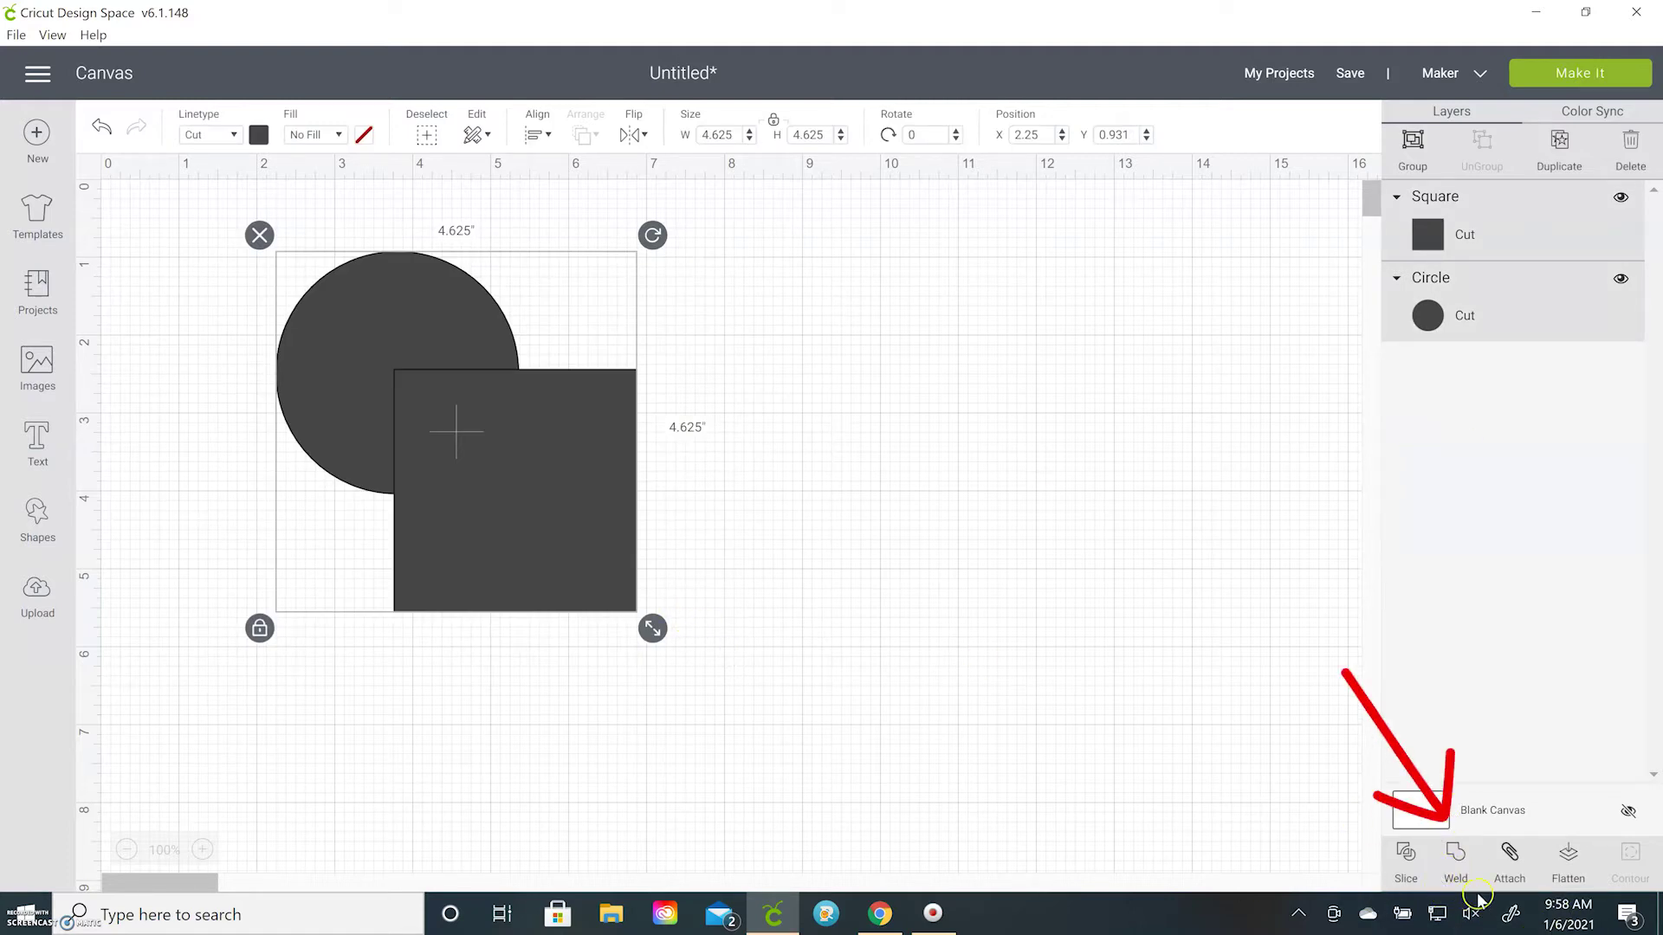
pyautogui.click(1456, 858)
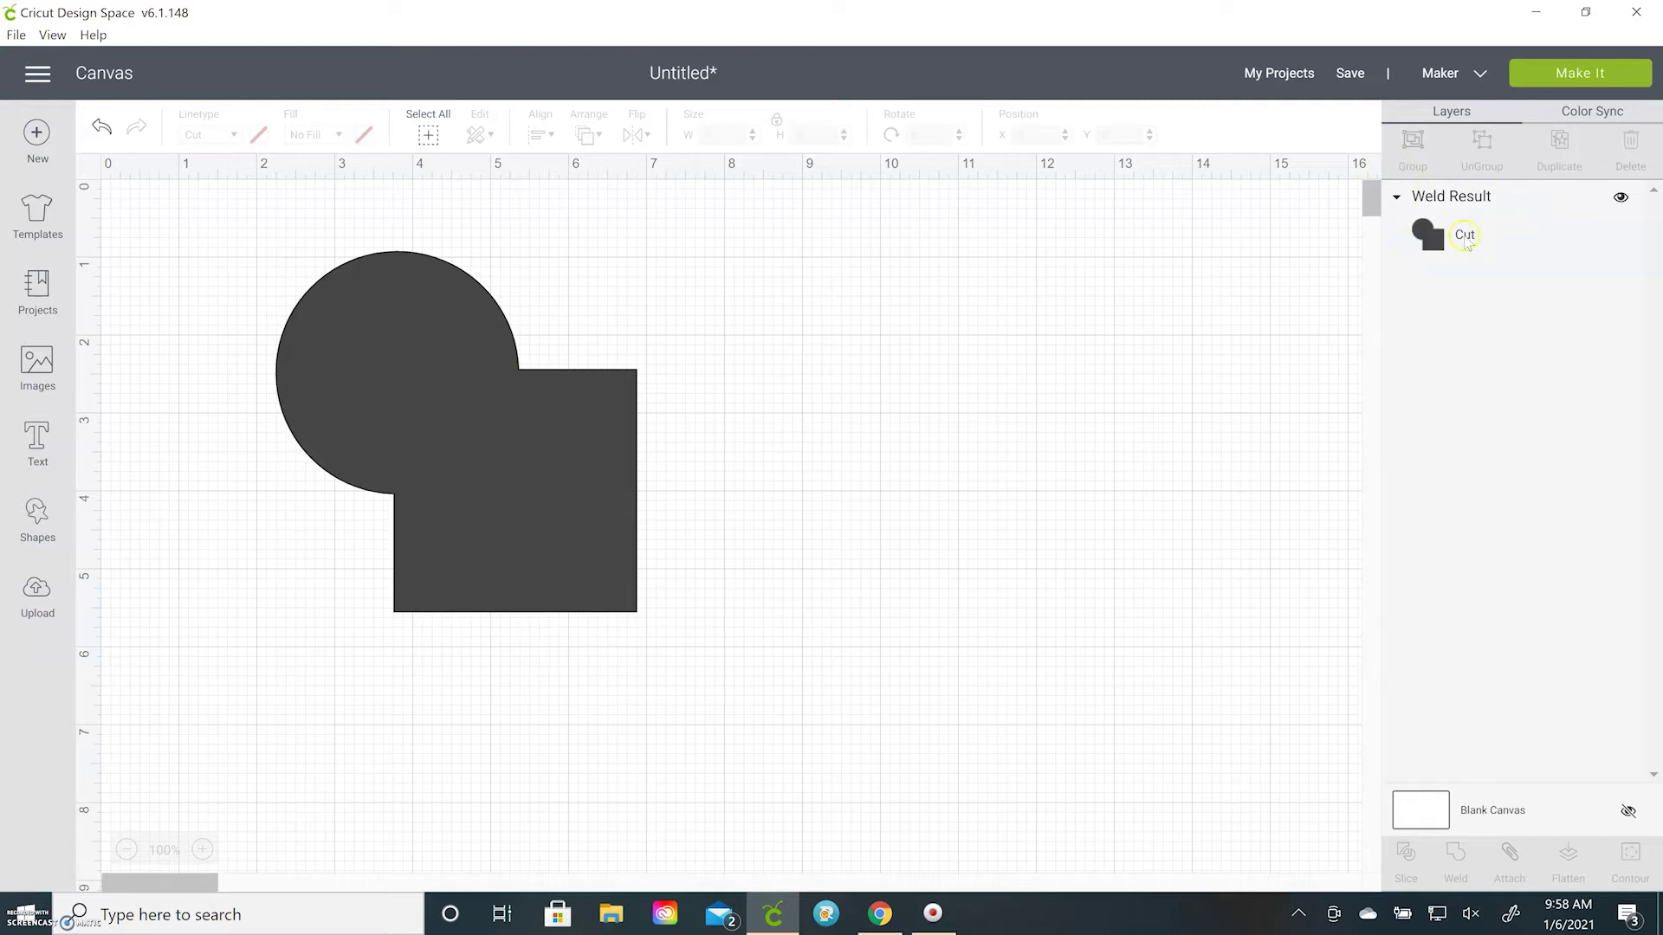
pyautogui.moveTo(525, 473); pyautogui.dragTo(602, 515)
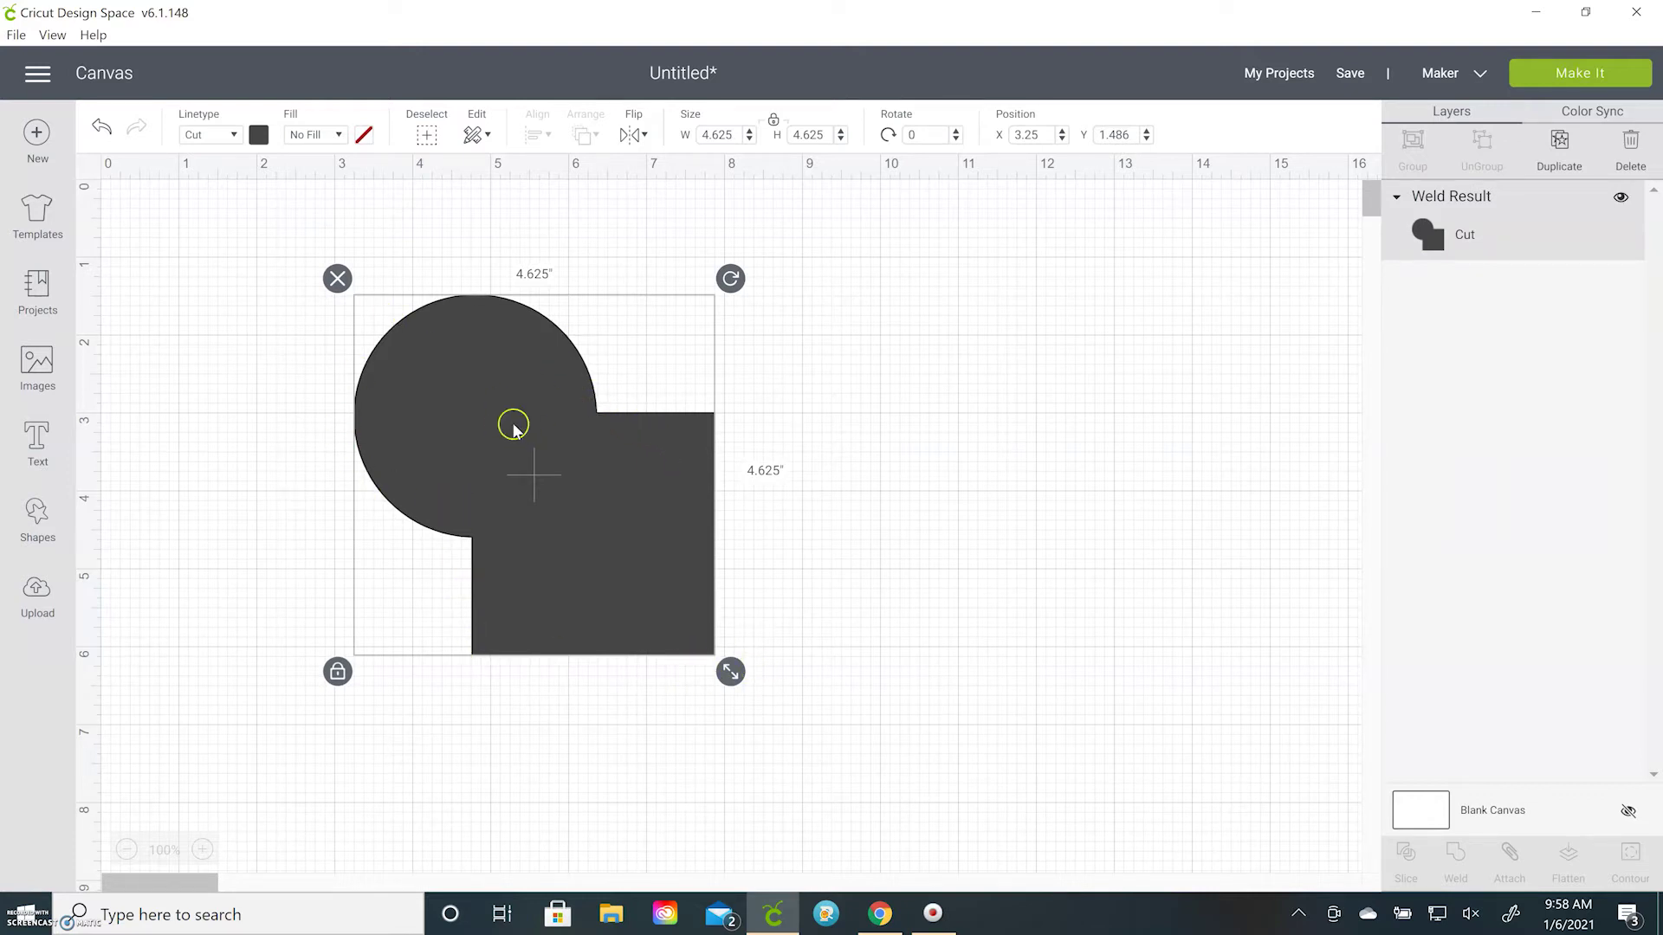
pyautogui.moveTo(537, 483); pyautogui.dragTo(383, 450)
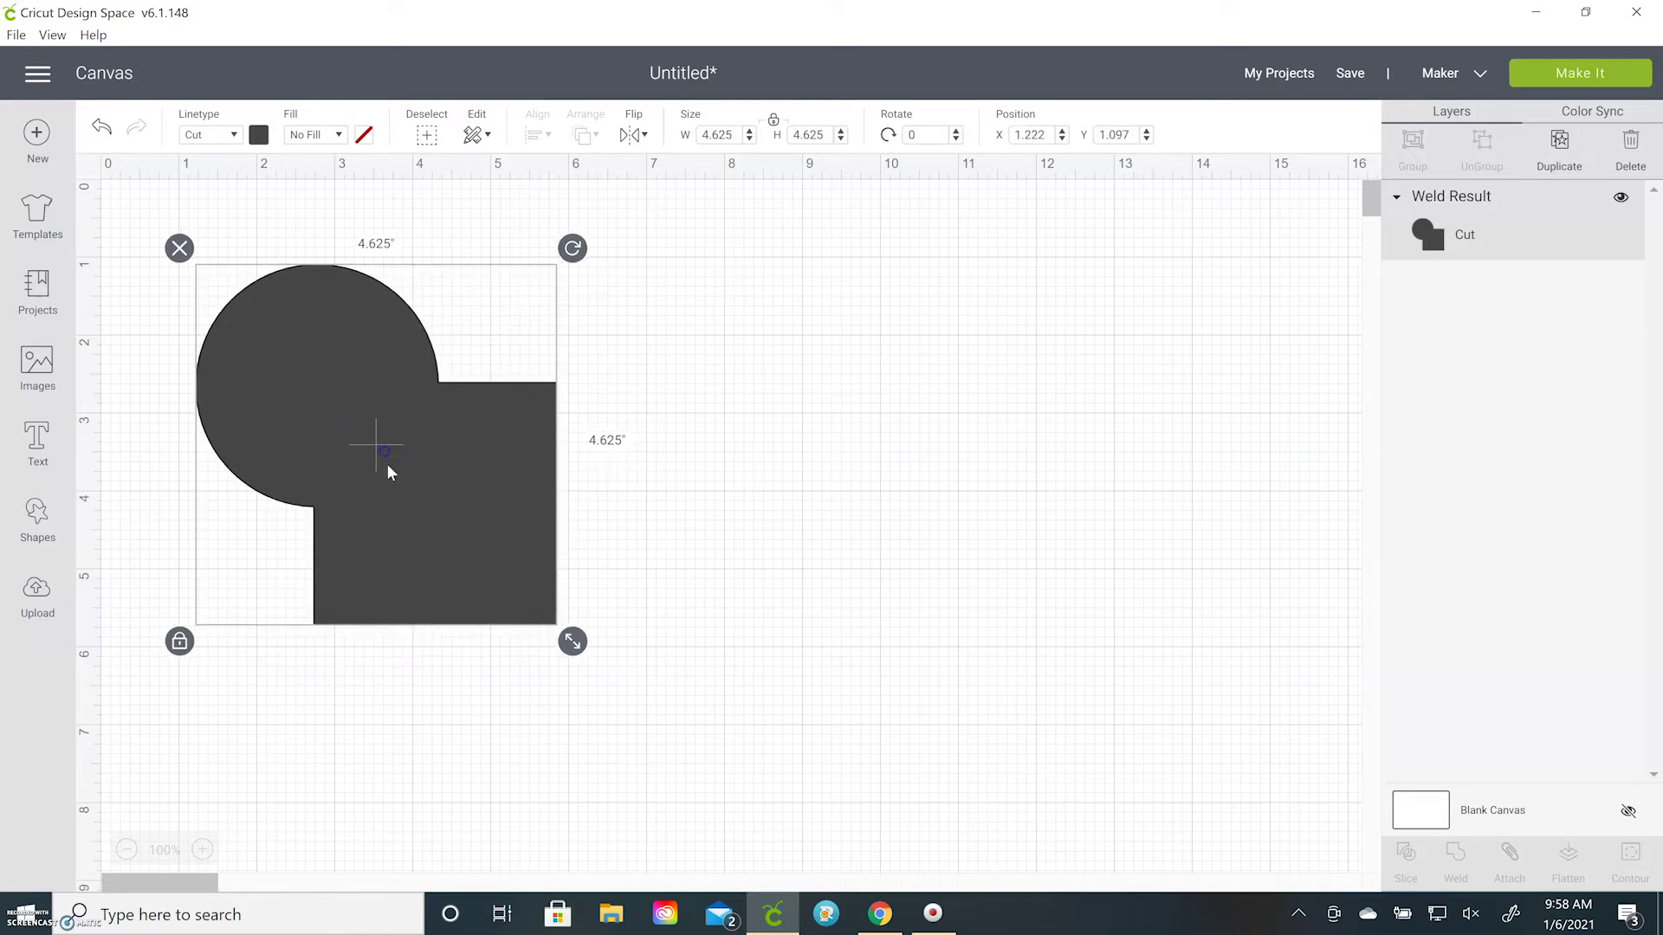
# Delete the welded shape and add three circles to the canvas.
pyautogui.click(179, 247)
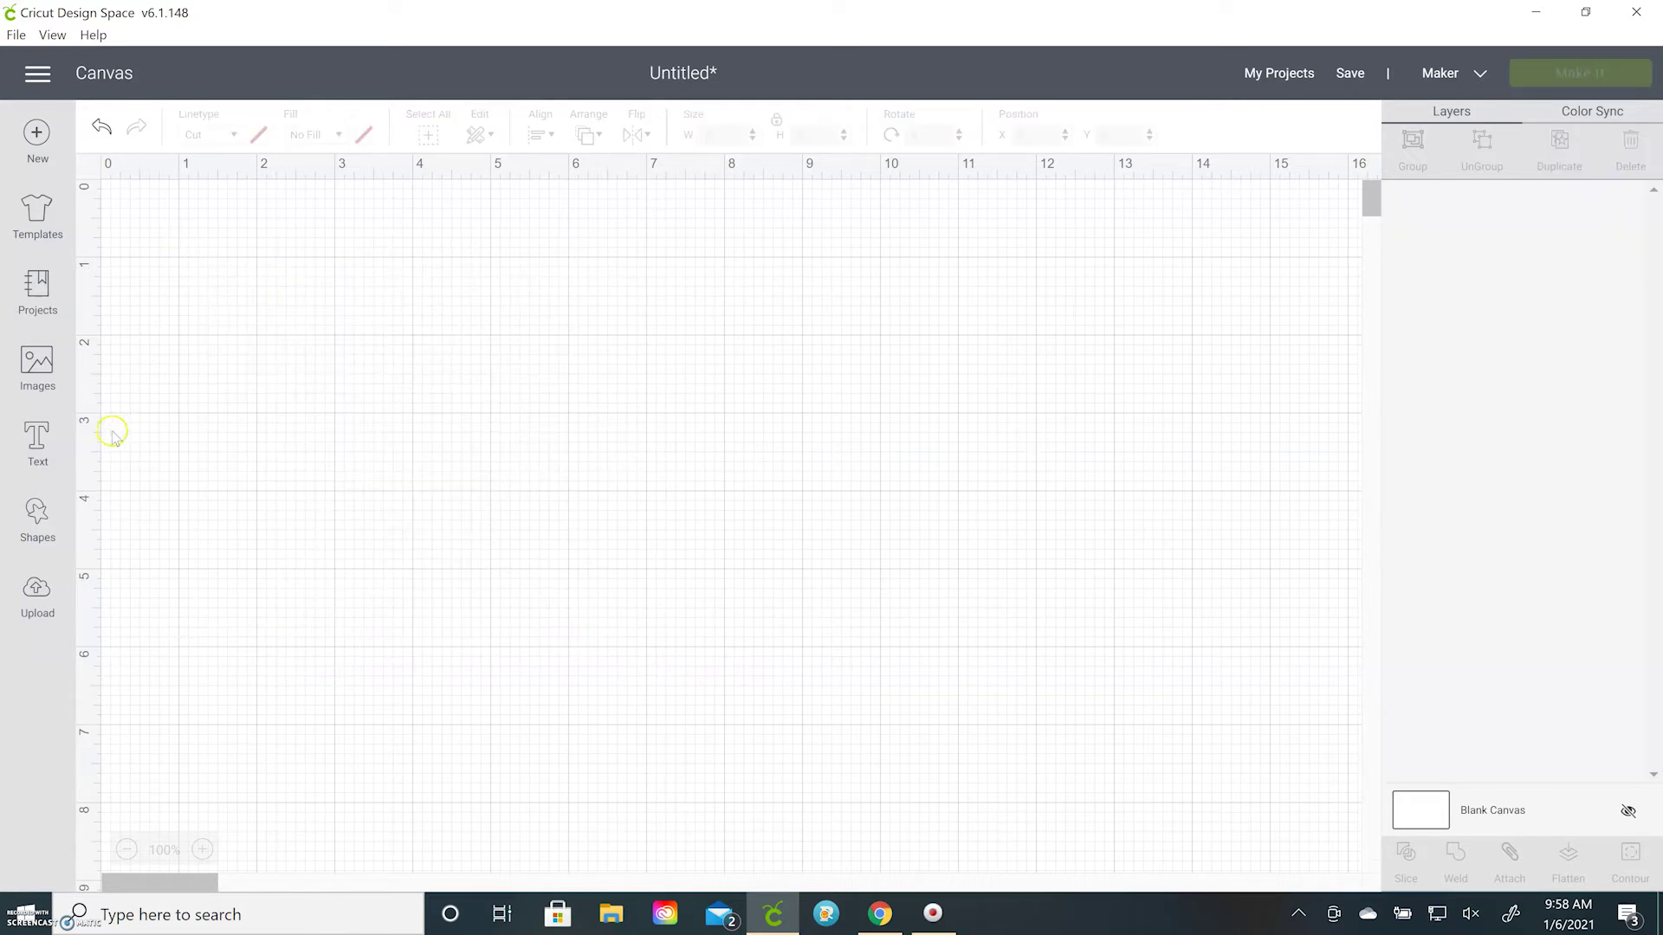
pyautogui.click(45, 512)
pyautogui.click(202, 369)
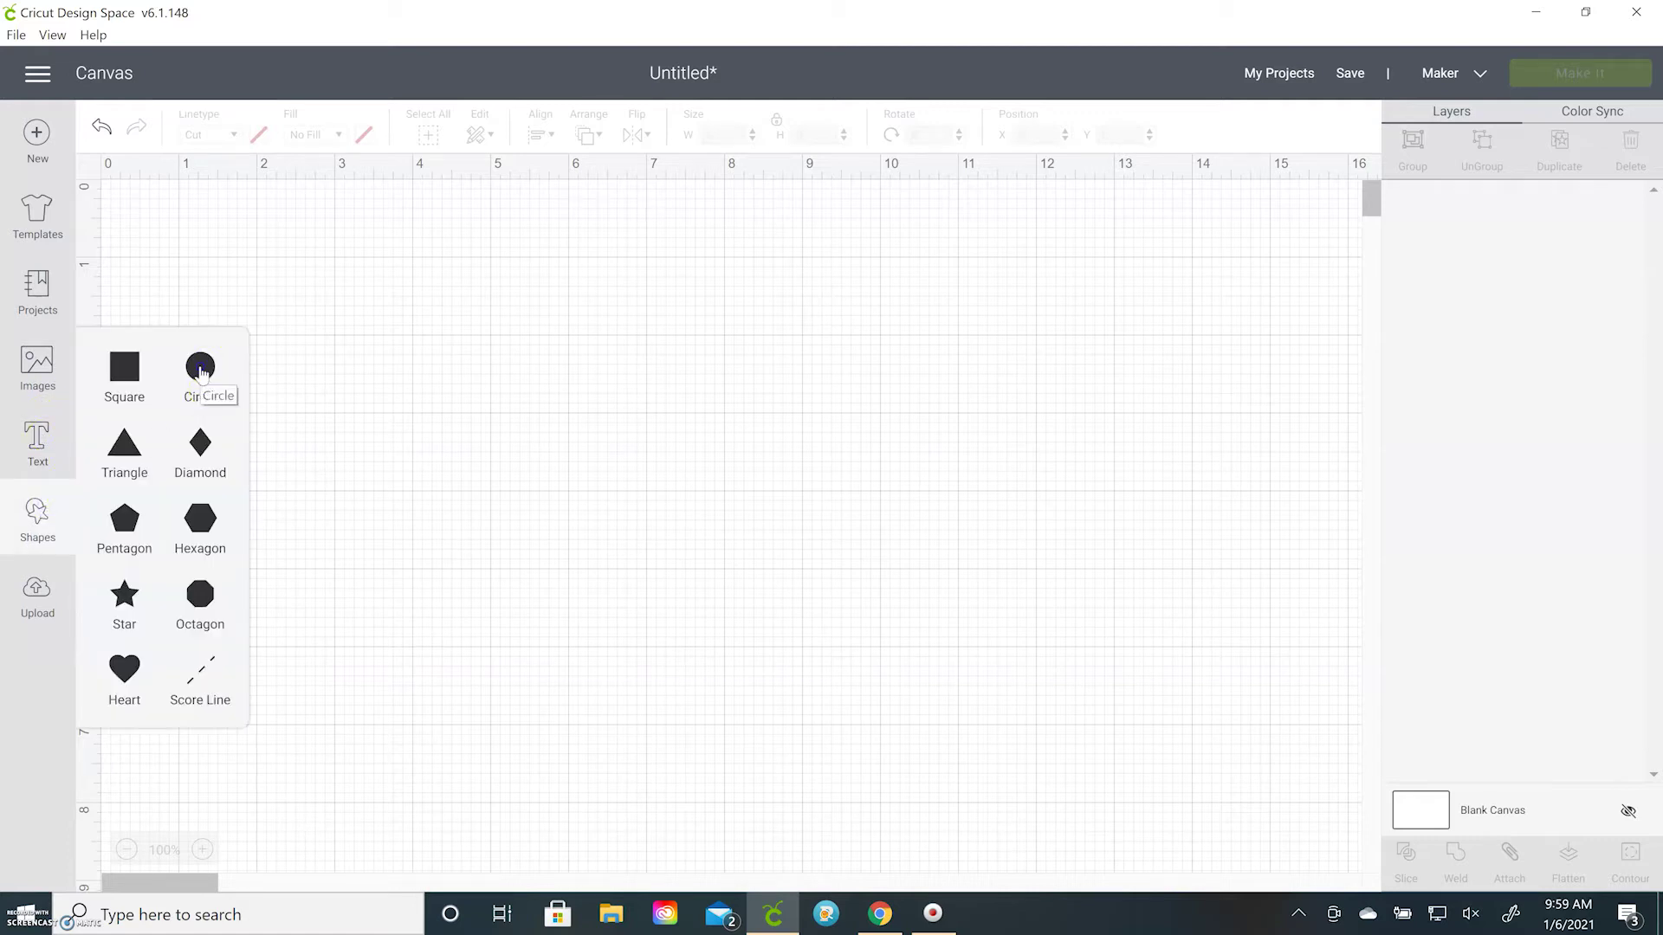
pyautogui.click(202, 369)
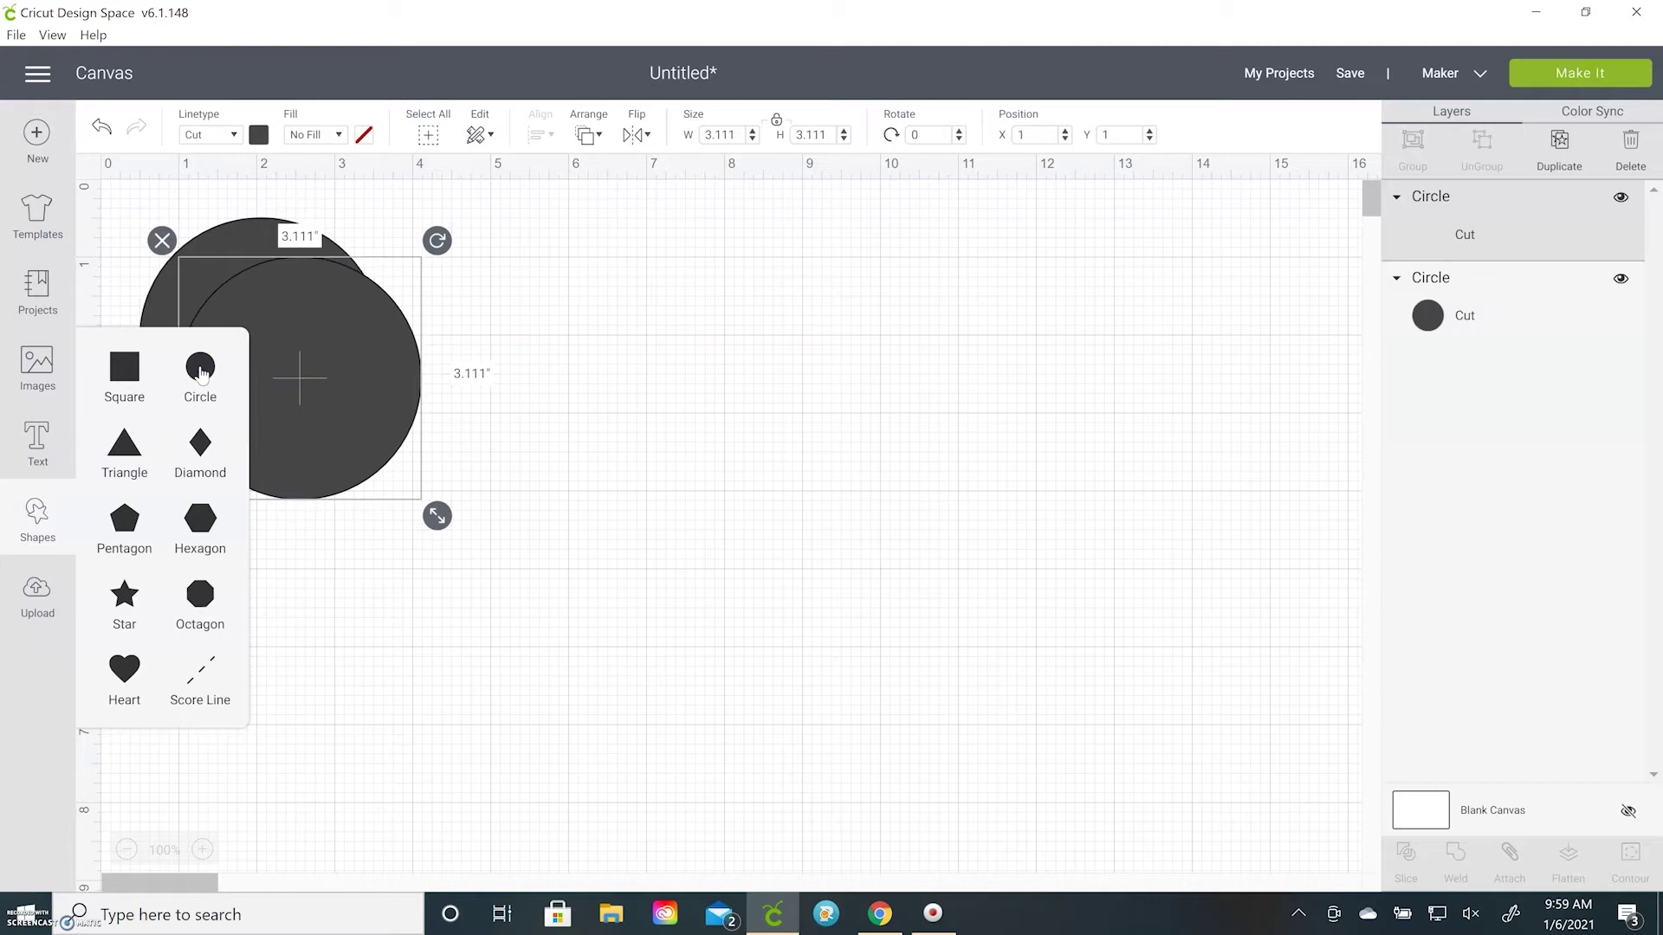
pyautogui.click(201, 372)
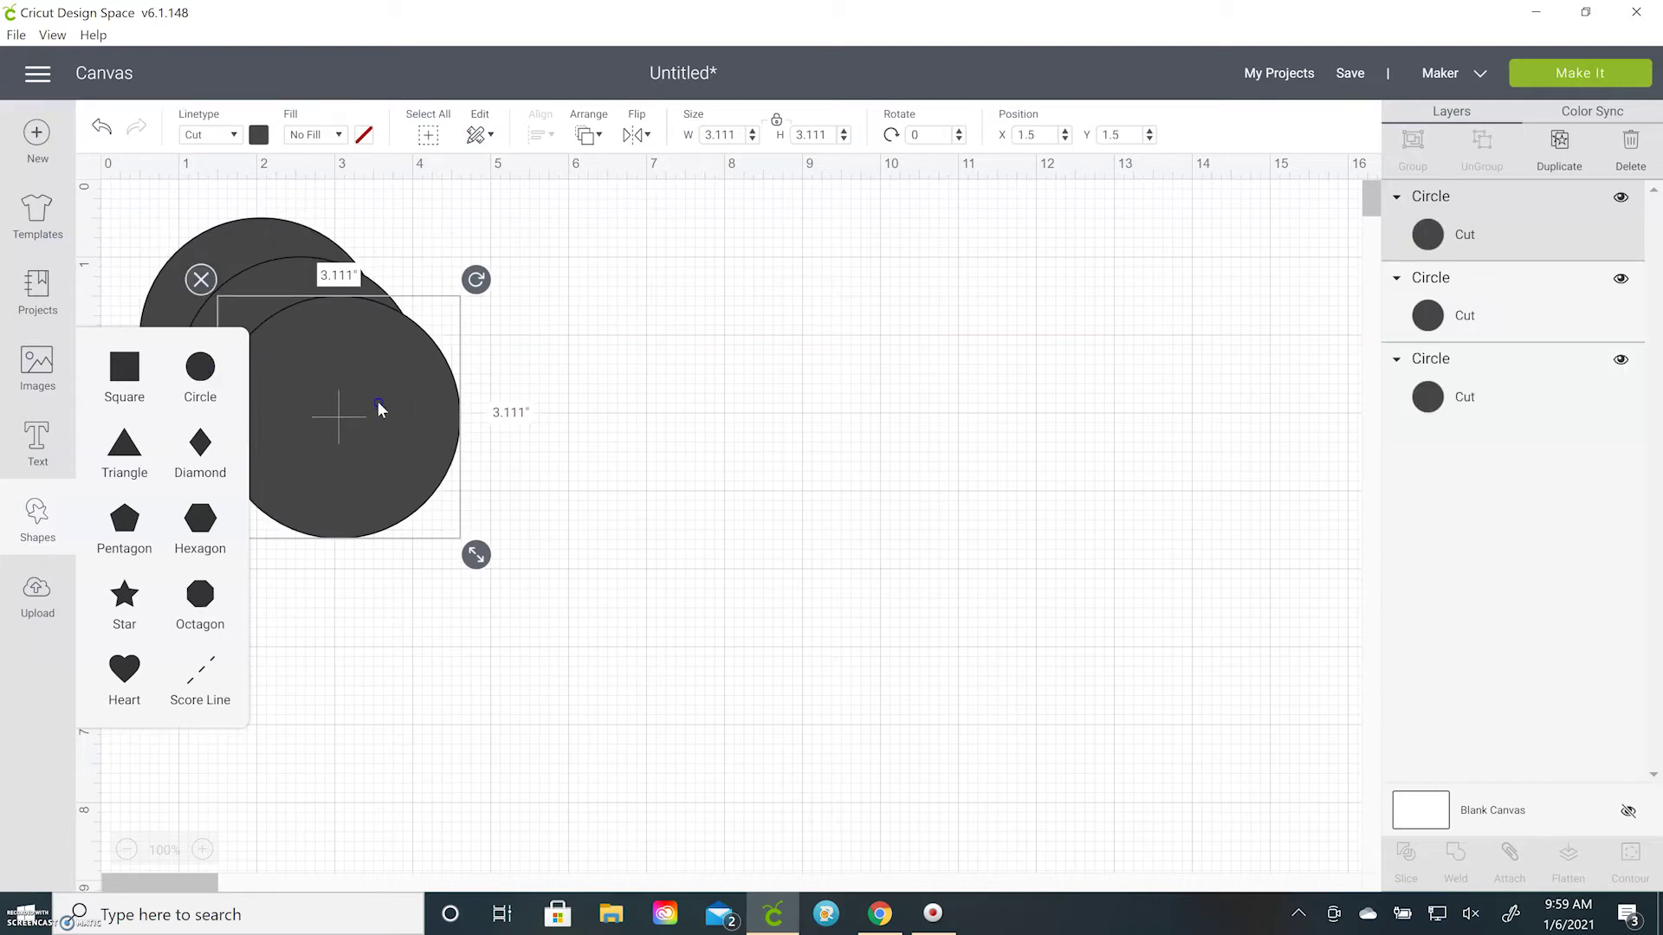
# Arrange the three circles like a mouse head, with two circles side by side above and overlapping a third centred below.
pyautogui.moveTo(381, 407); pyautogui.dragTo(739, 386)
pyautogui.moveTo(322, 398); pyautogui.dragTo(509, 597)
pyautogui.moveTo(283, 433); pyautogui.dragTo(385, 482)
pyautogui.moveTo(654, 453); pyautogui.dragTo(585, 488)
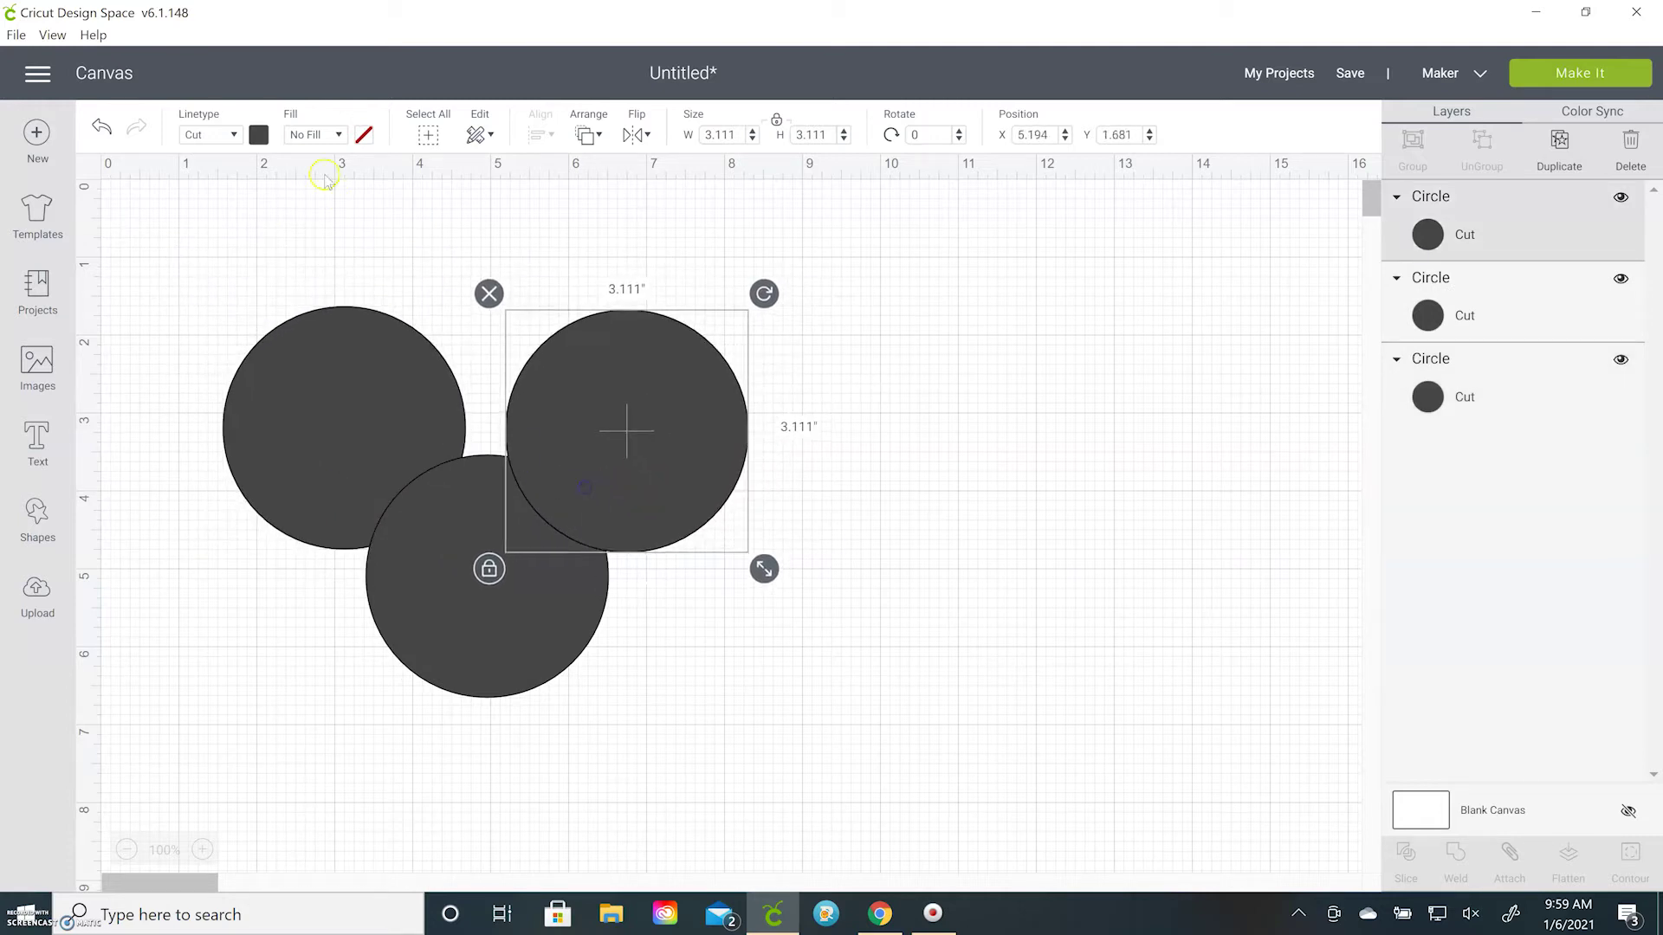
# Colour the upper-right circle yellow and the upper-left circle light purple.
pyautogui.click(258, 136)
pyautogui.click(418, 293)
pyautogui.click(305, 479)
pyautogui.click(291, 465)
pyautogui.click(258, 134)
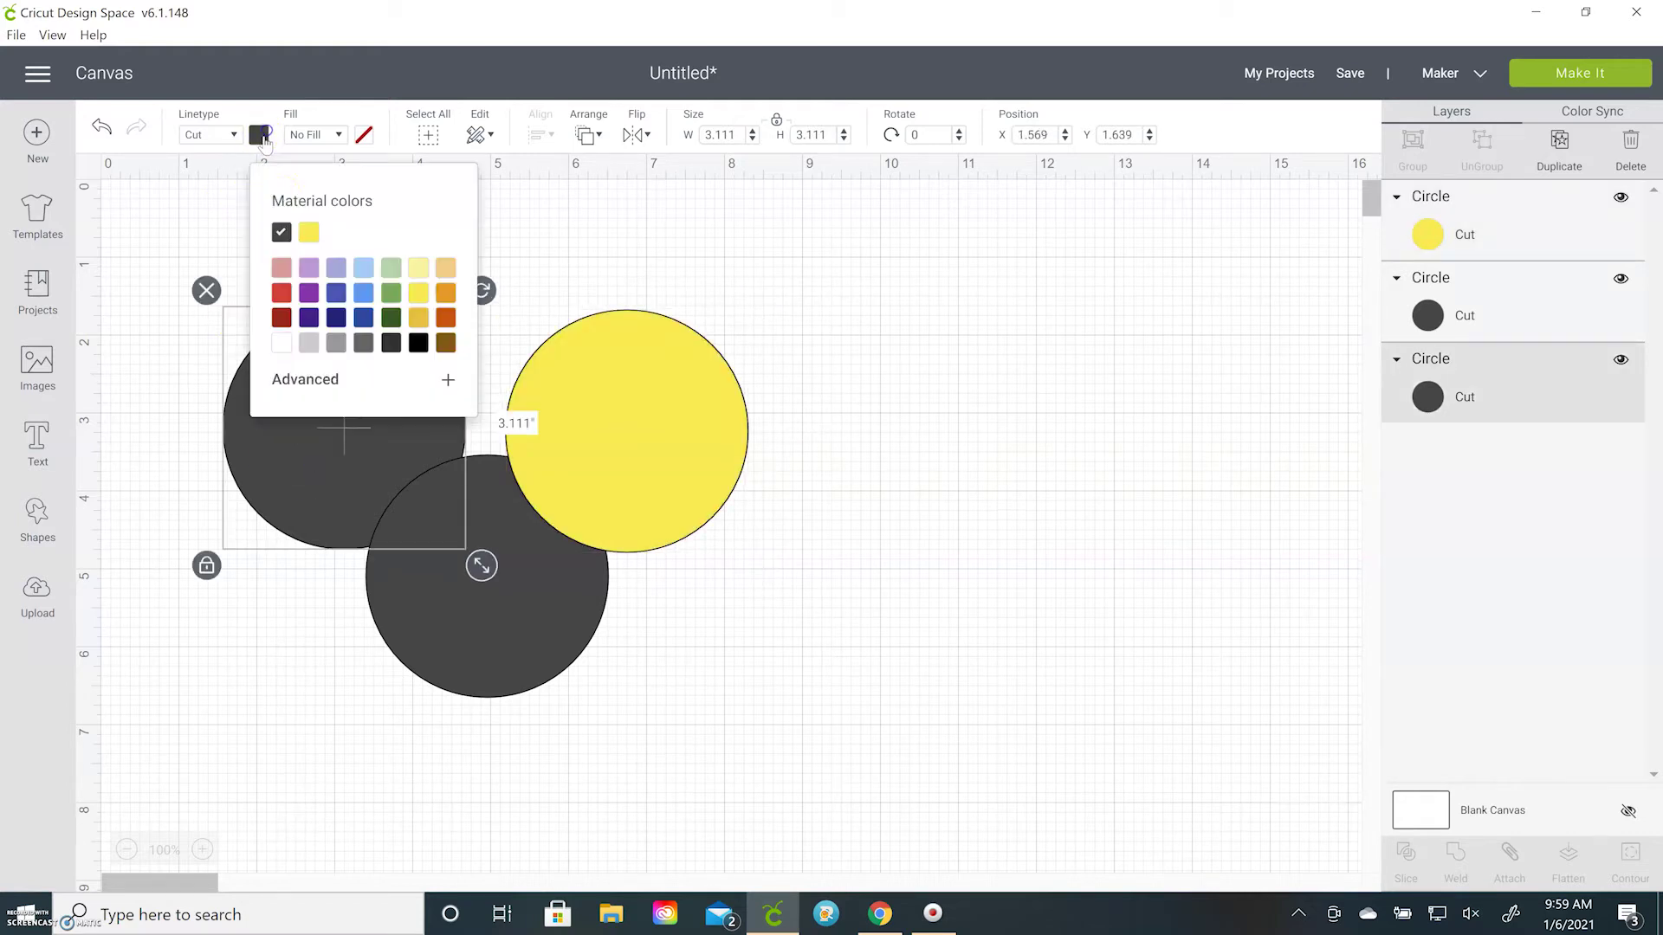
pyautogui.click(313, 269)
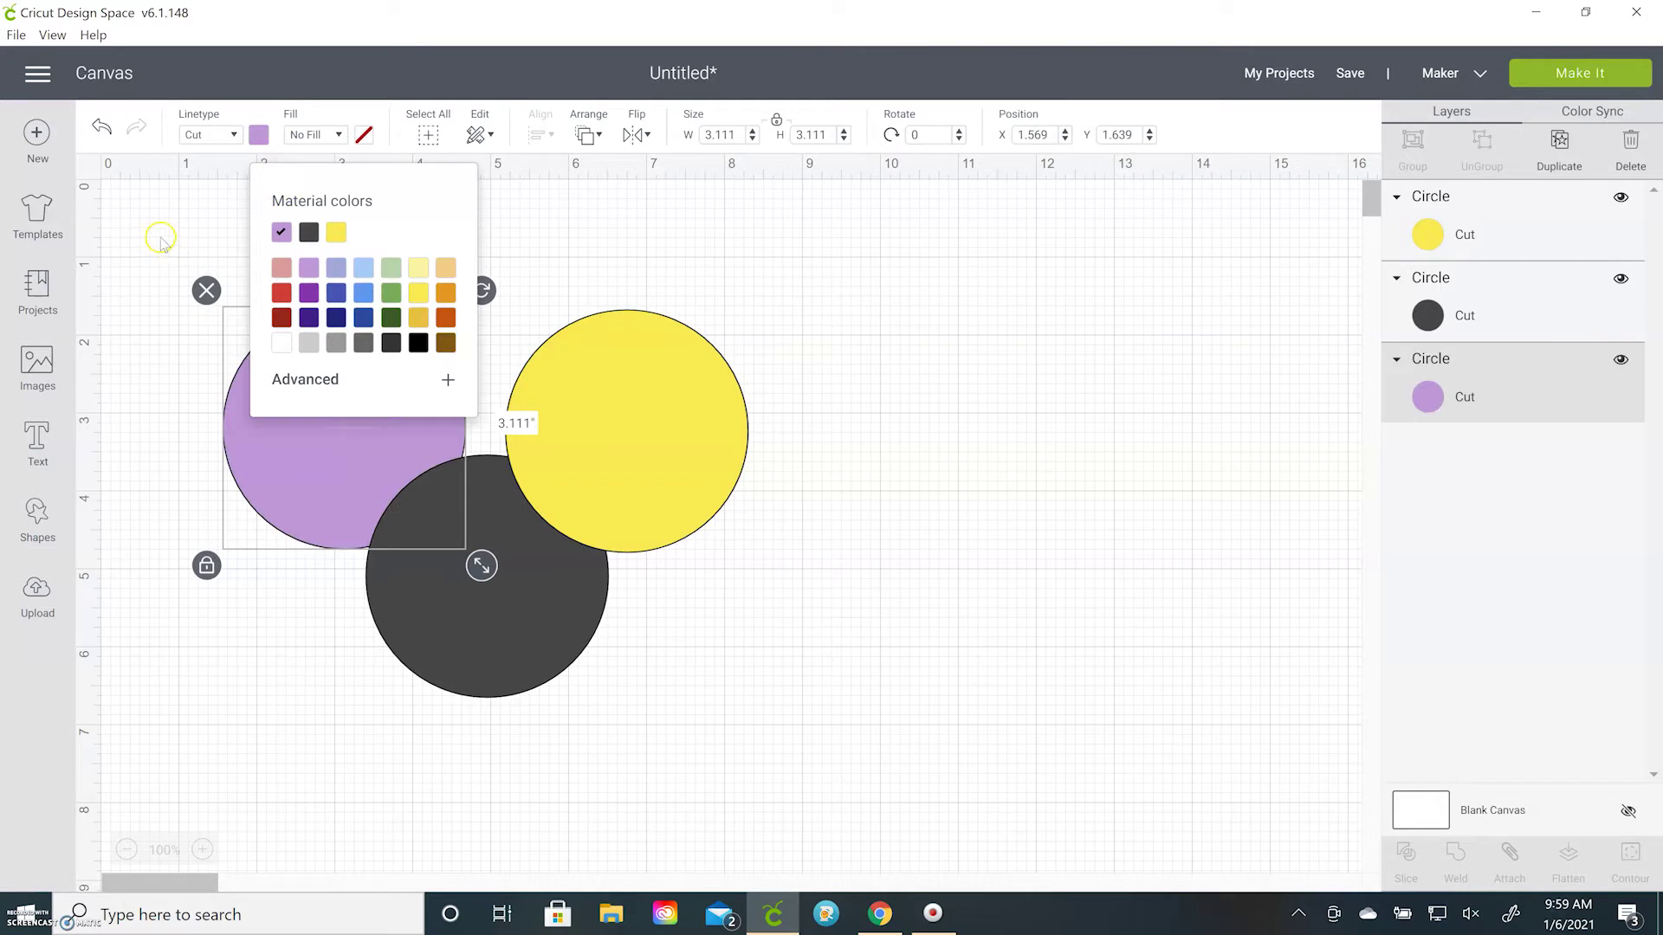
pyautogui.click(172, 230)
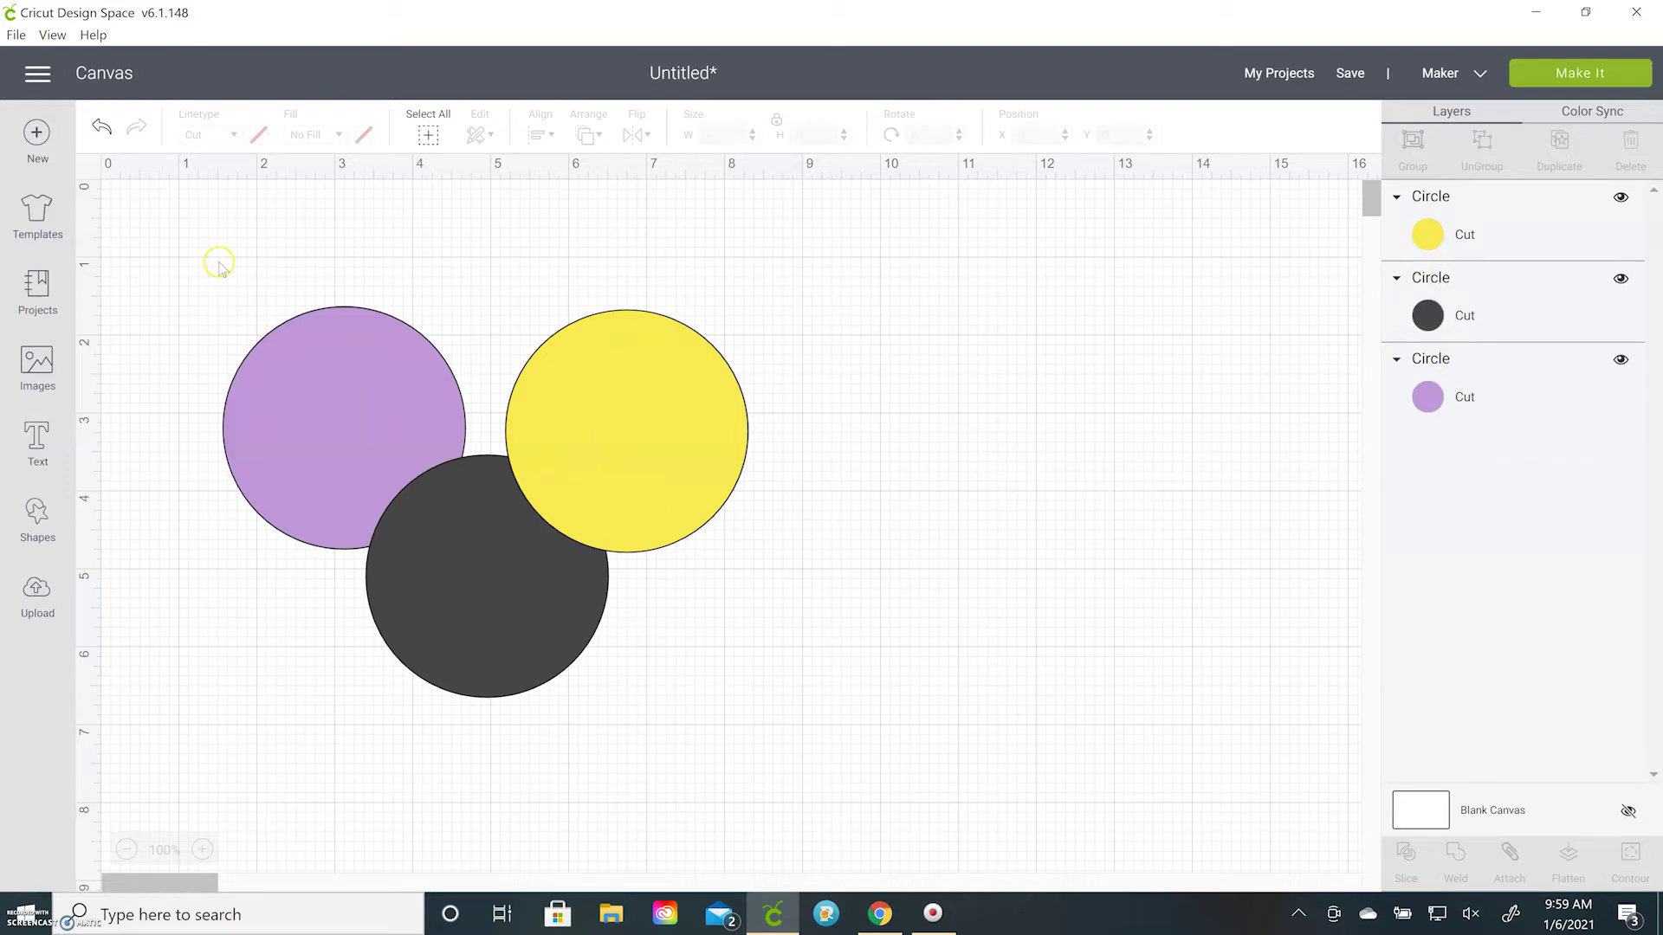
# Select all three circles, starting with the purple one, and weld them into a single shape.
pyautogui.moveTo(221, 262); pyautogui.dragTo(264, 295)
pyautogui.click(323, 420)
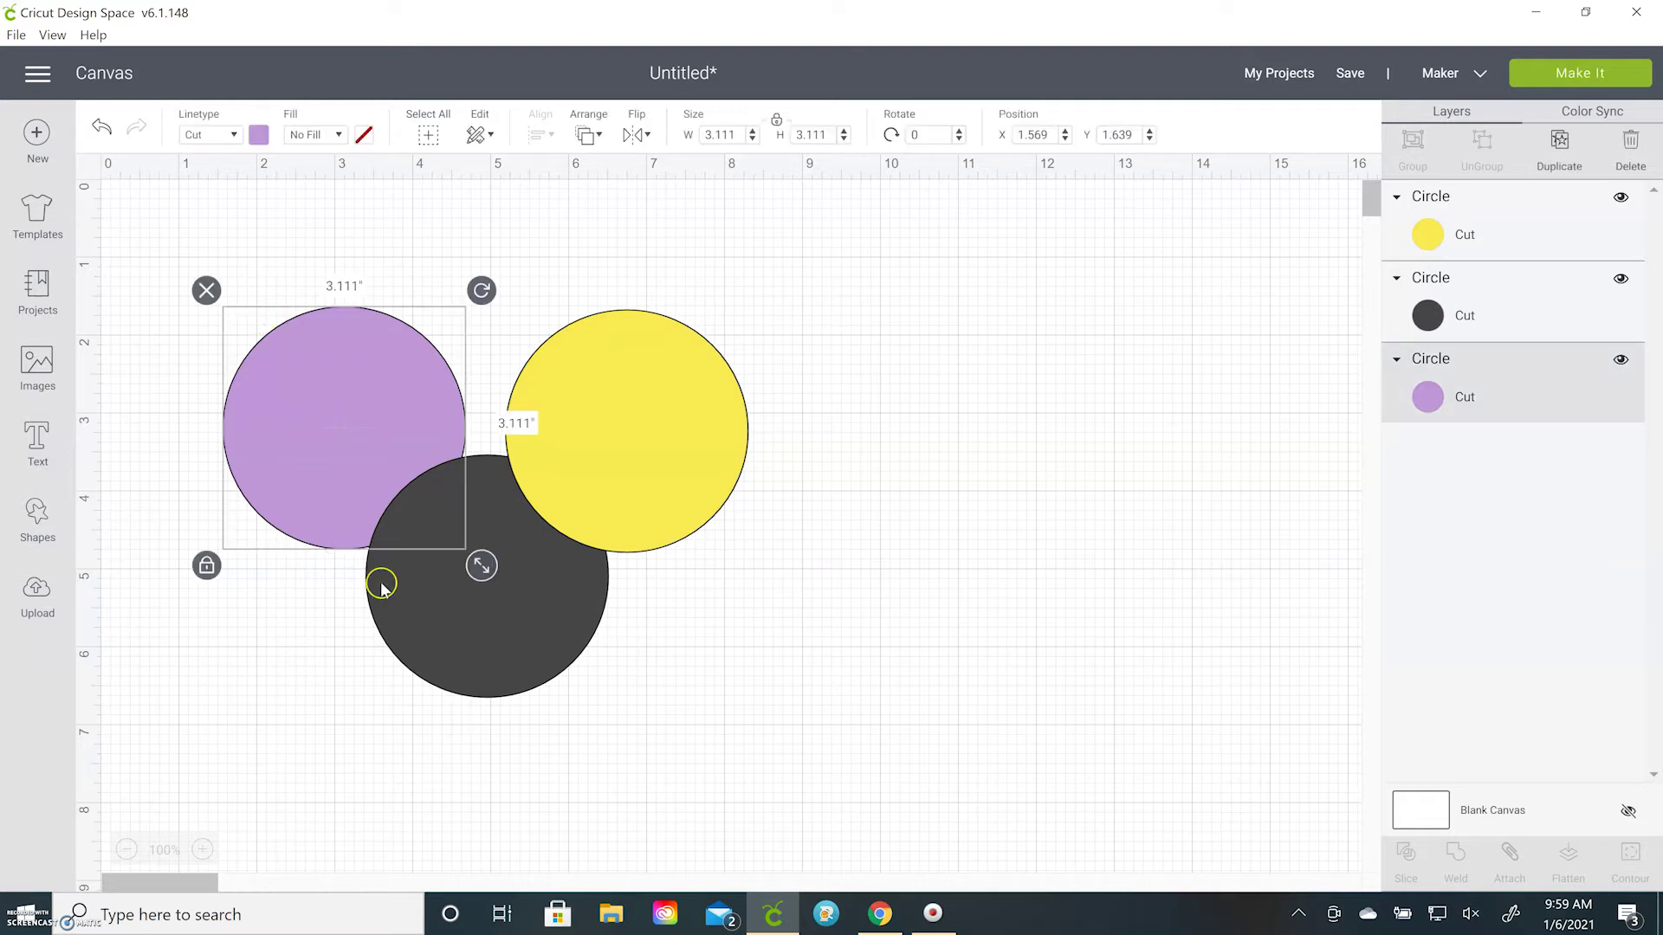
pyautogui.keyDown('shift'); pyautogui.click(481, 616); pyautogui.keyUp('shift')
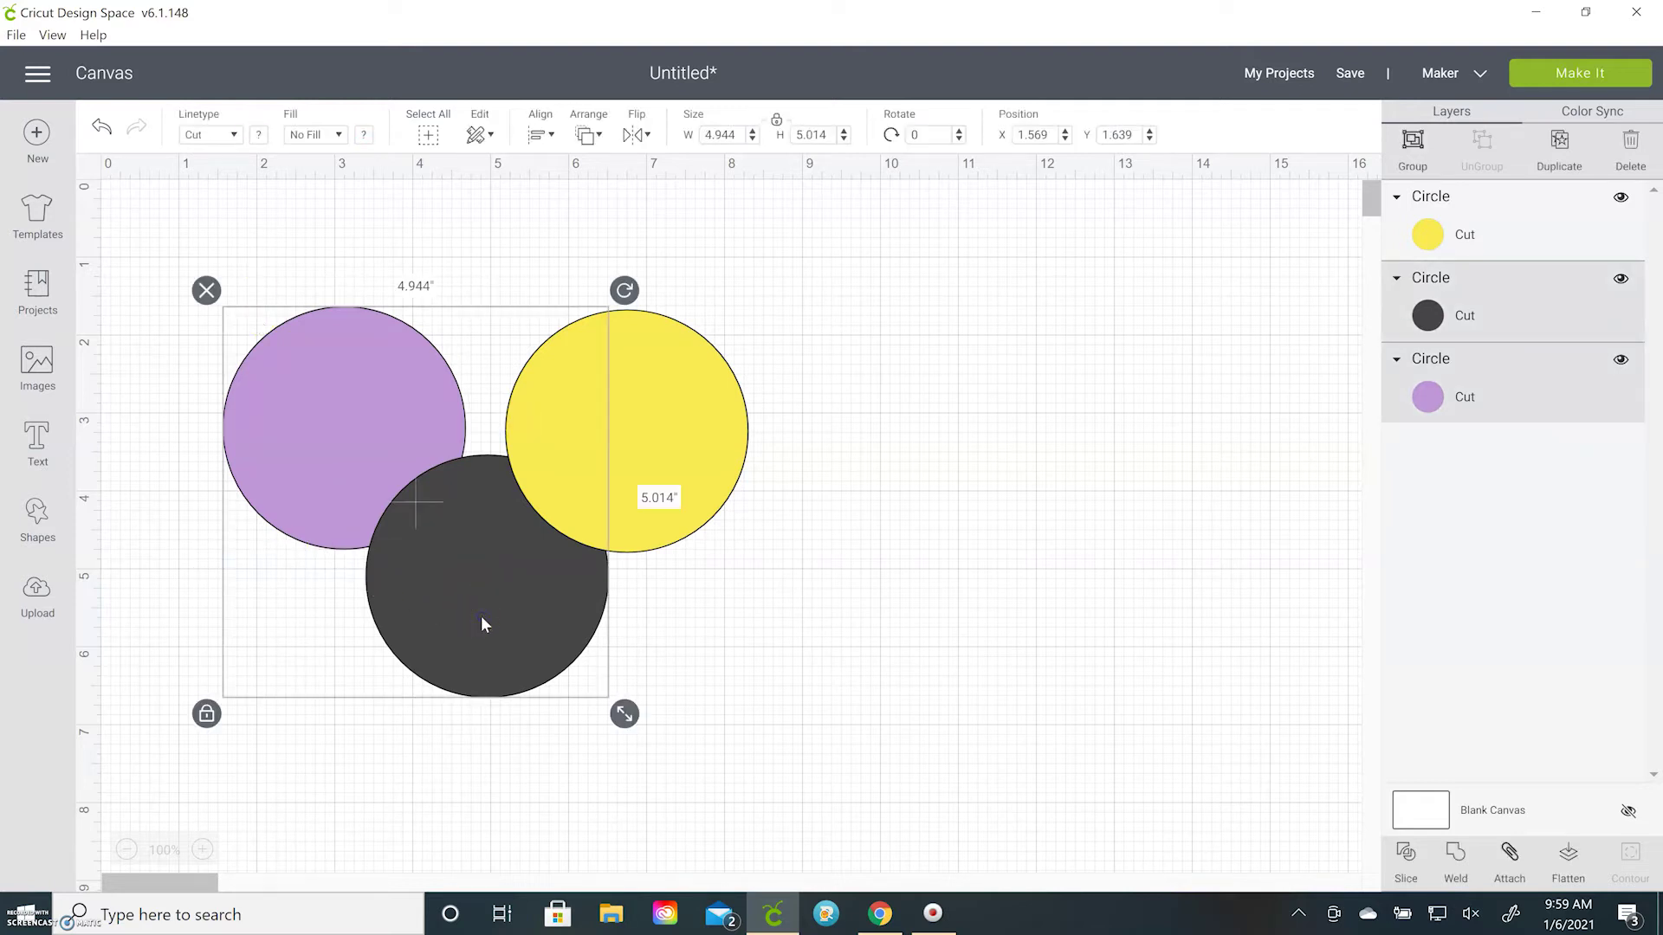
pyautogui.keyDown('shift'); pyautogui.click(672, 472); pyautogui.keyUp('shift')
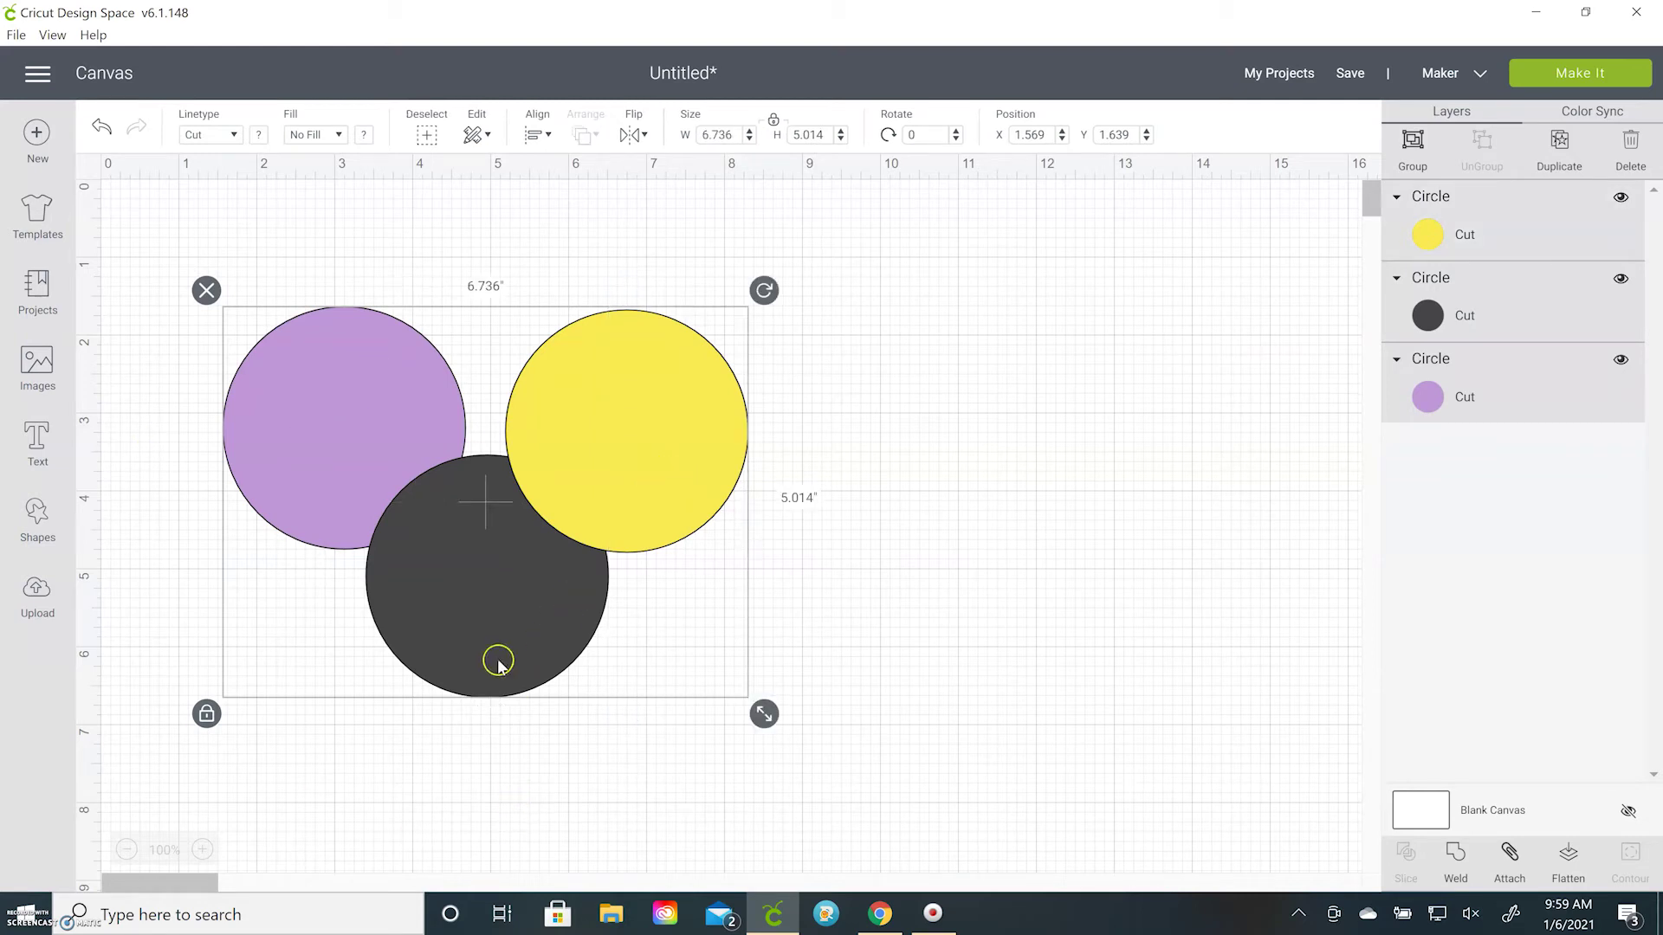
pyautogui.click(1455, 853)
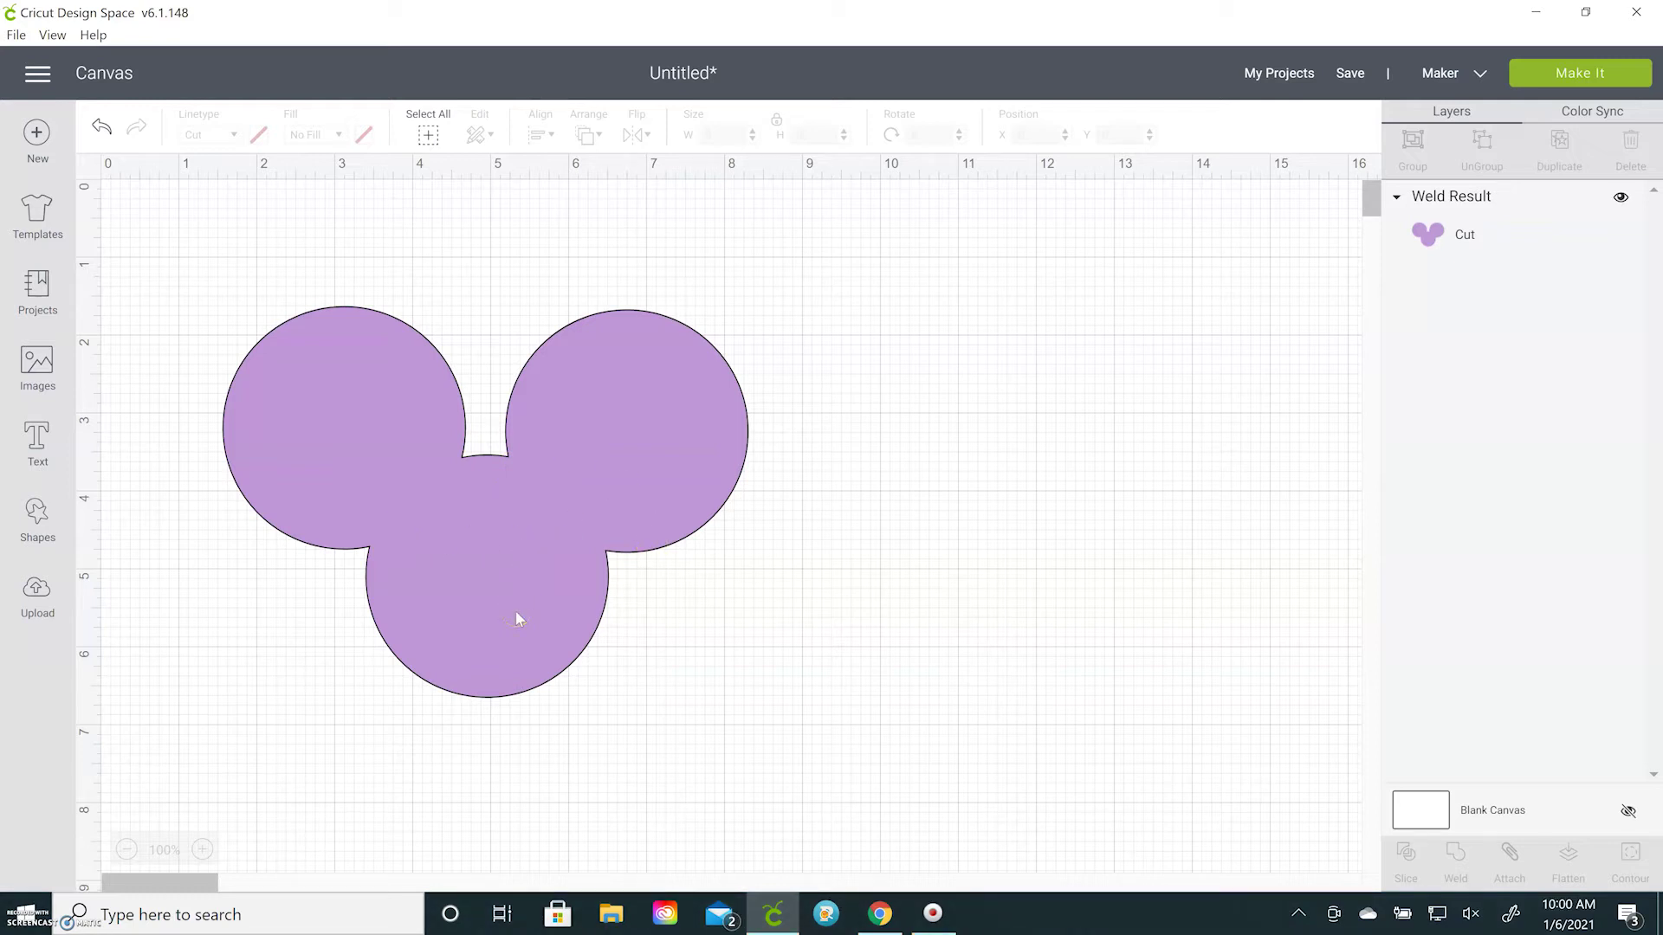
# Delete the welded mouse-head shape and add the text "hello" to the canvas.
pyautogui.click(361, 470)
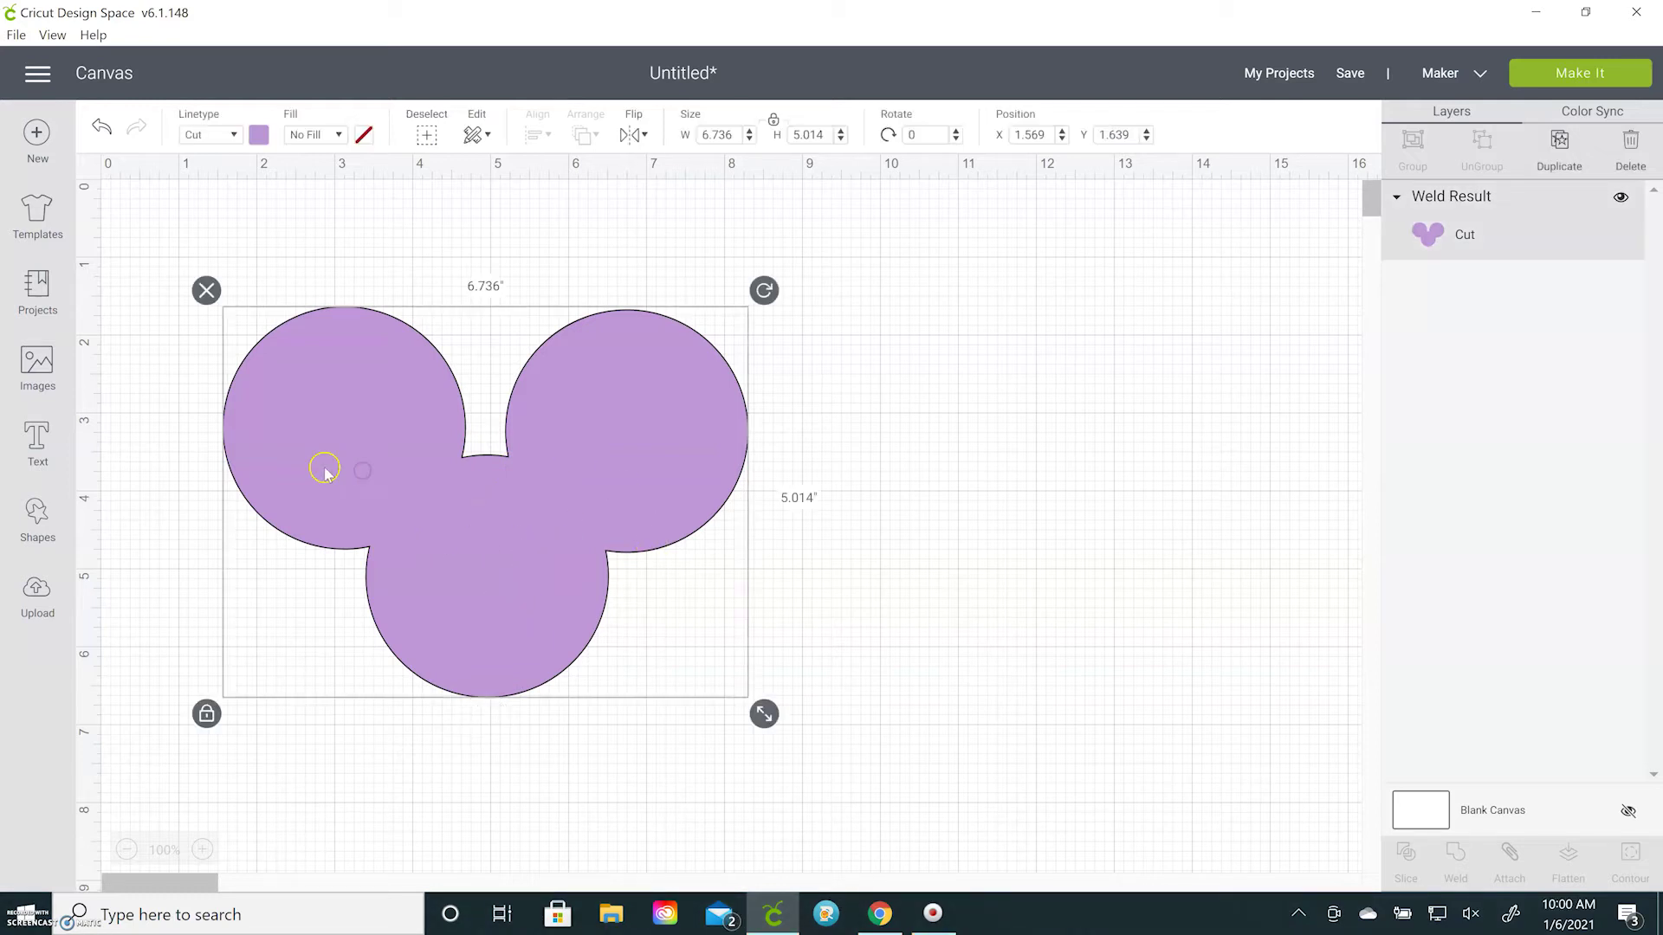
pyautogui.click(207, 290)
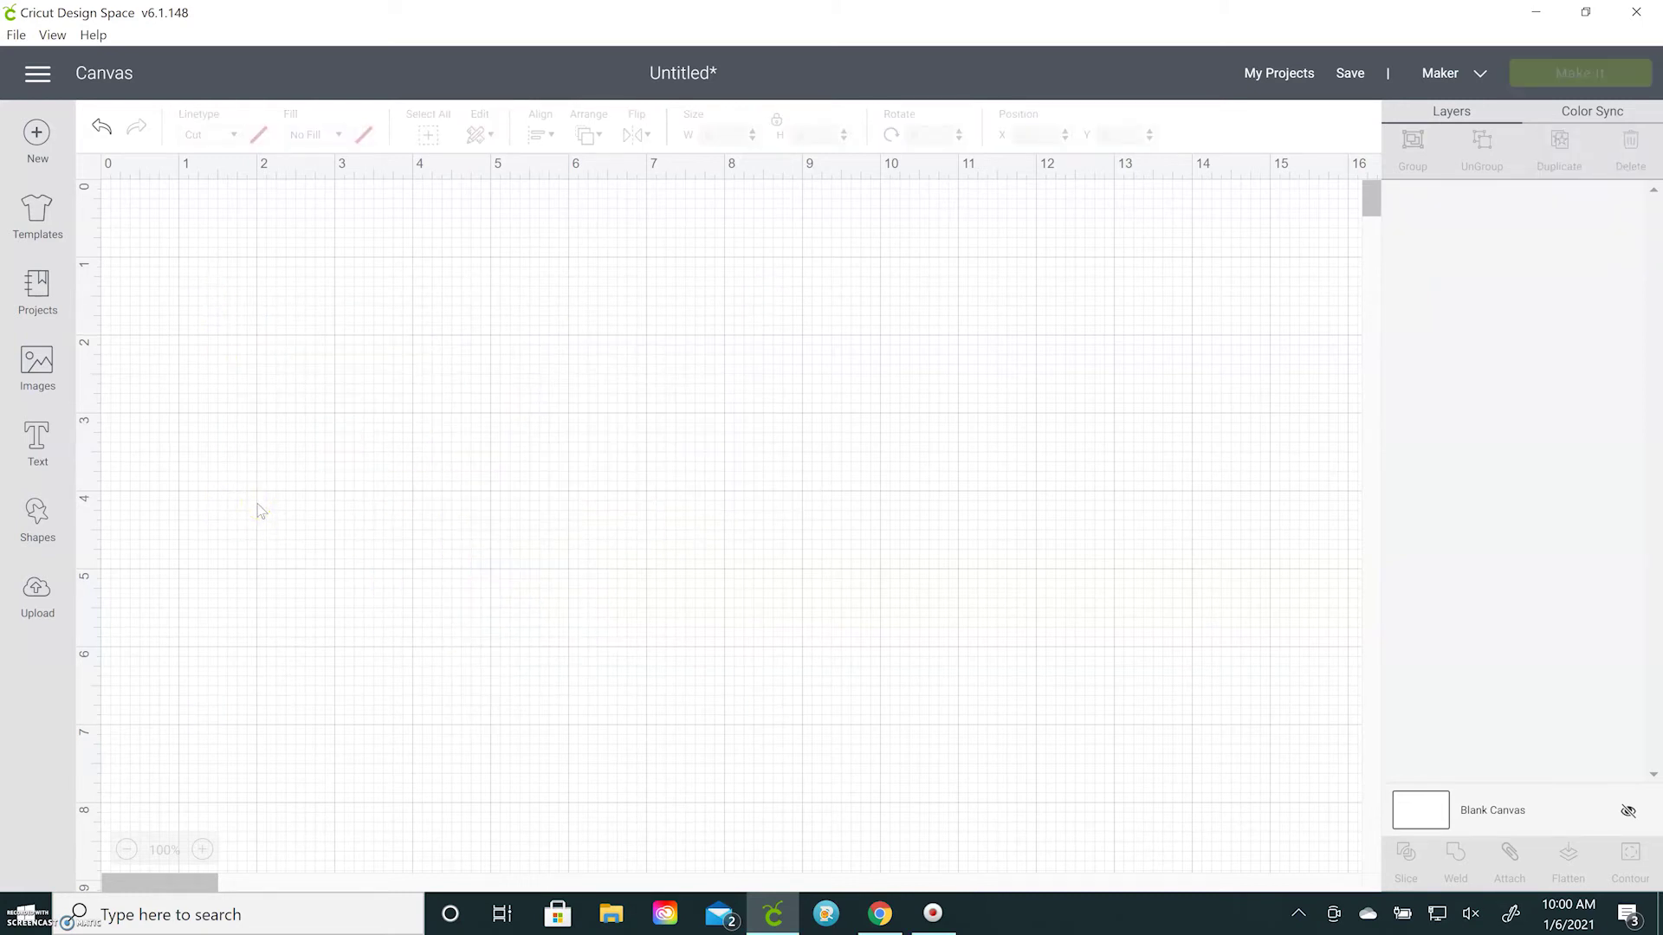
pyautogui.click(234, 502)
pyautogui.click(37, 444)
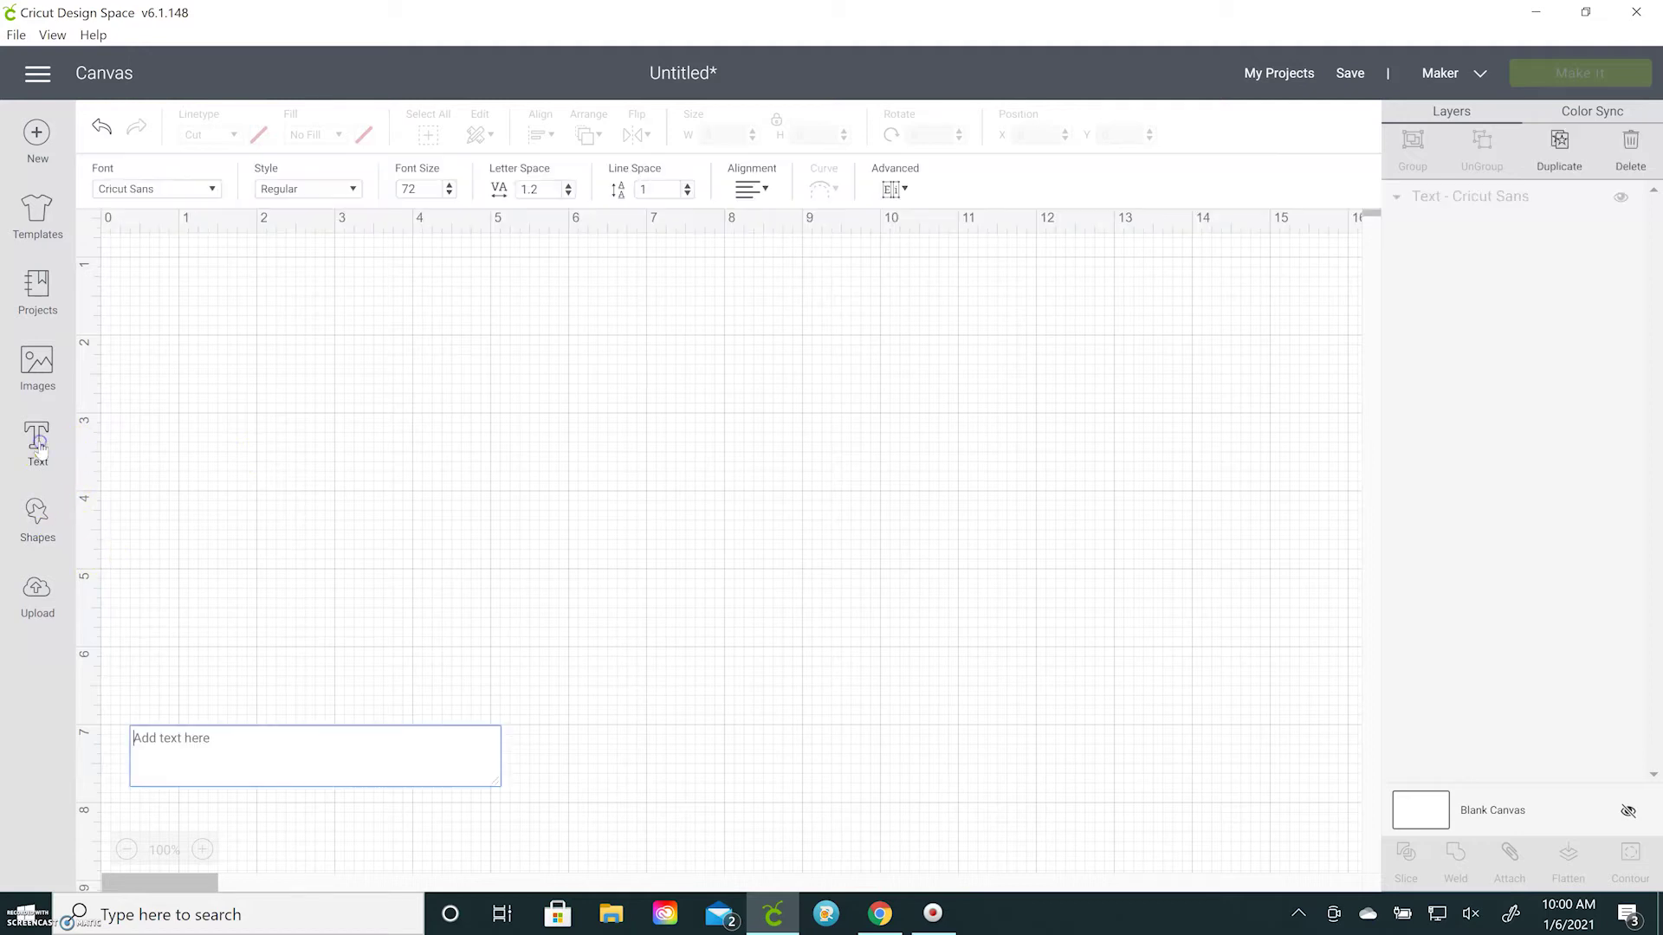
pyautogui.write('hello')
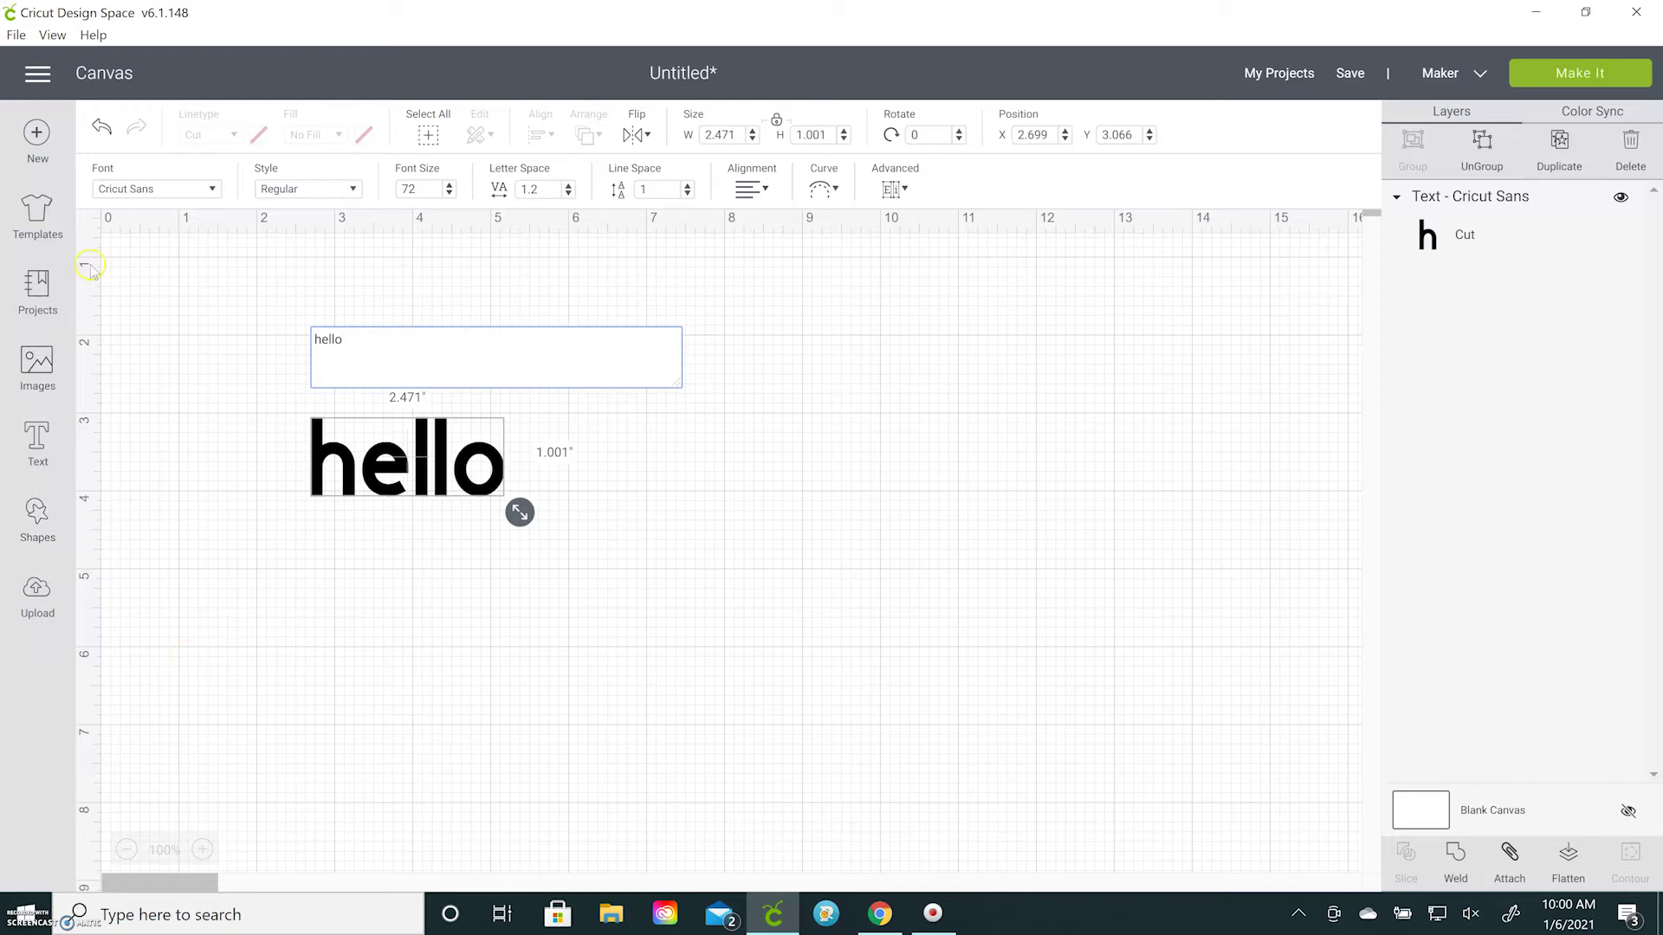
# Change the "hello" text's font to Danilla and enlarge it to about 7.82 in wide by 2.24 in high.
pyautogui.click(205, 188)
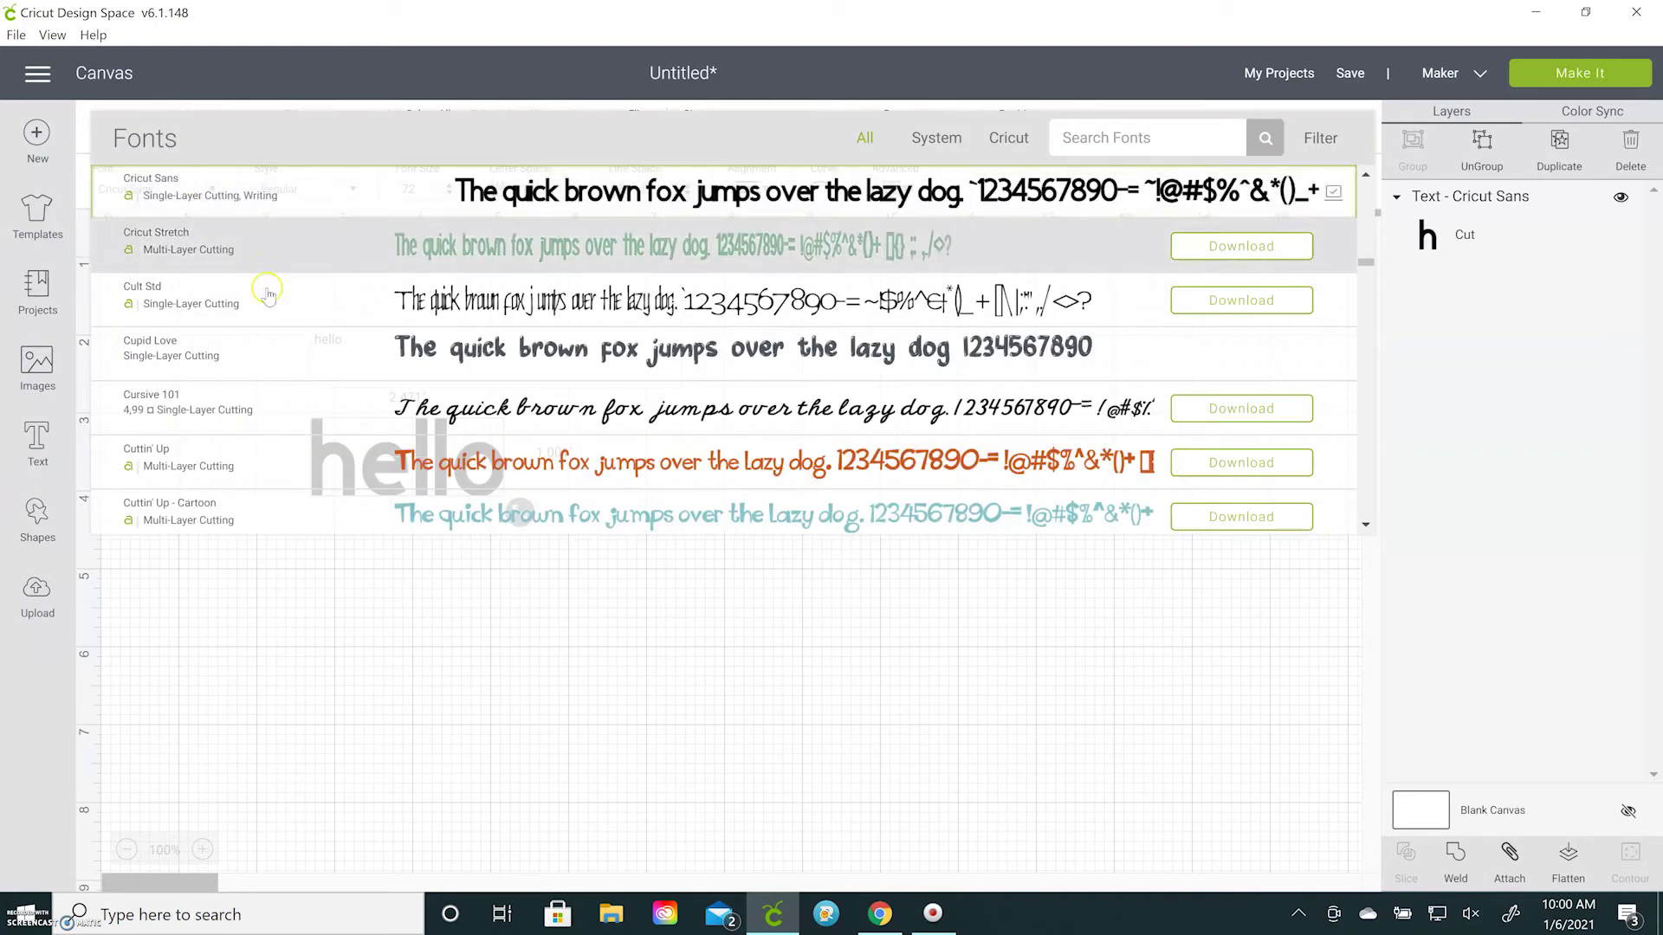
pyautogui.scroll(-3, 340, 331)
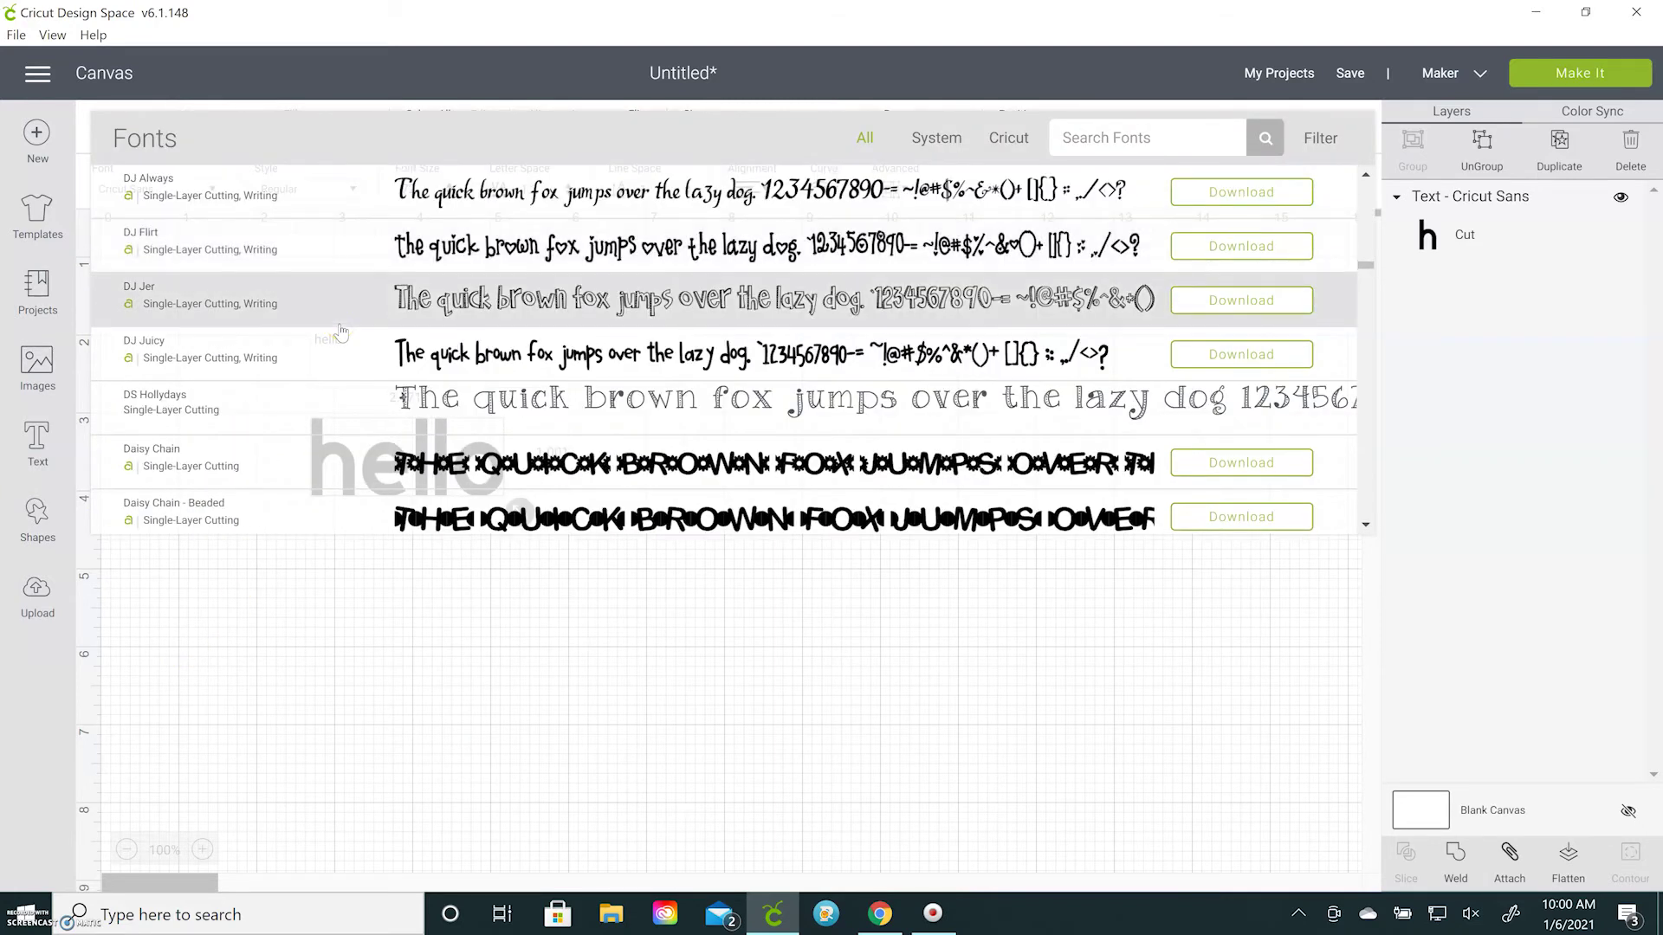
pyautogui.scroll(-2, 340, 331)
pyautogui.scroll(-1, 340, 331)
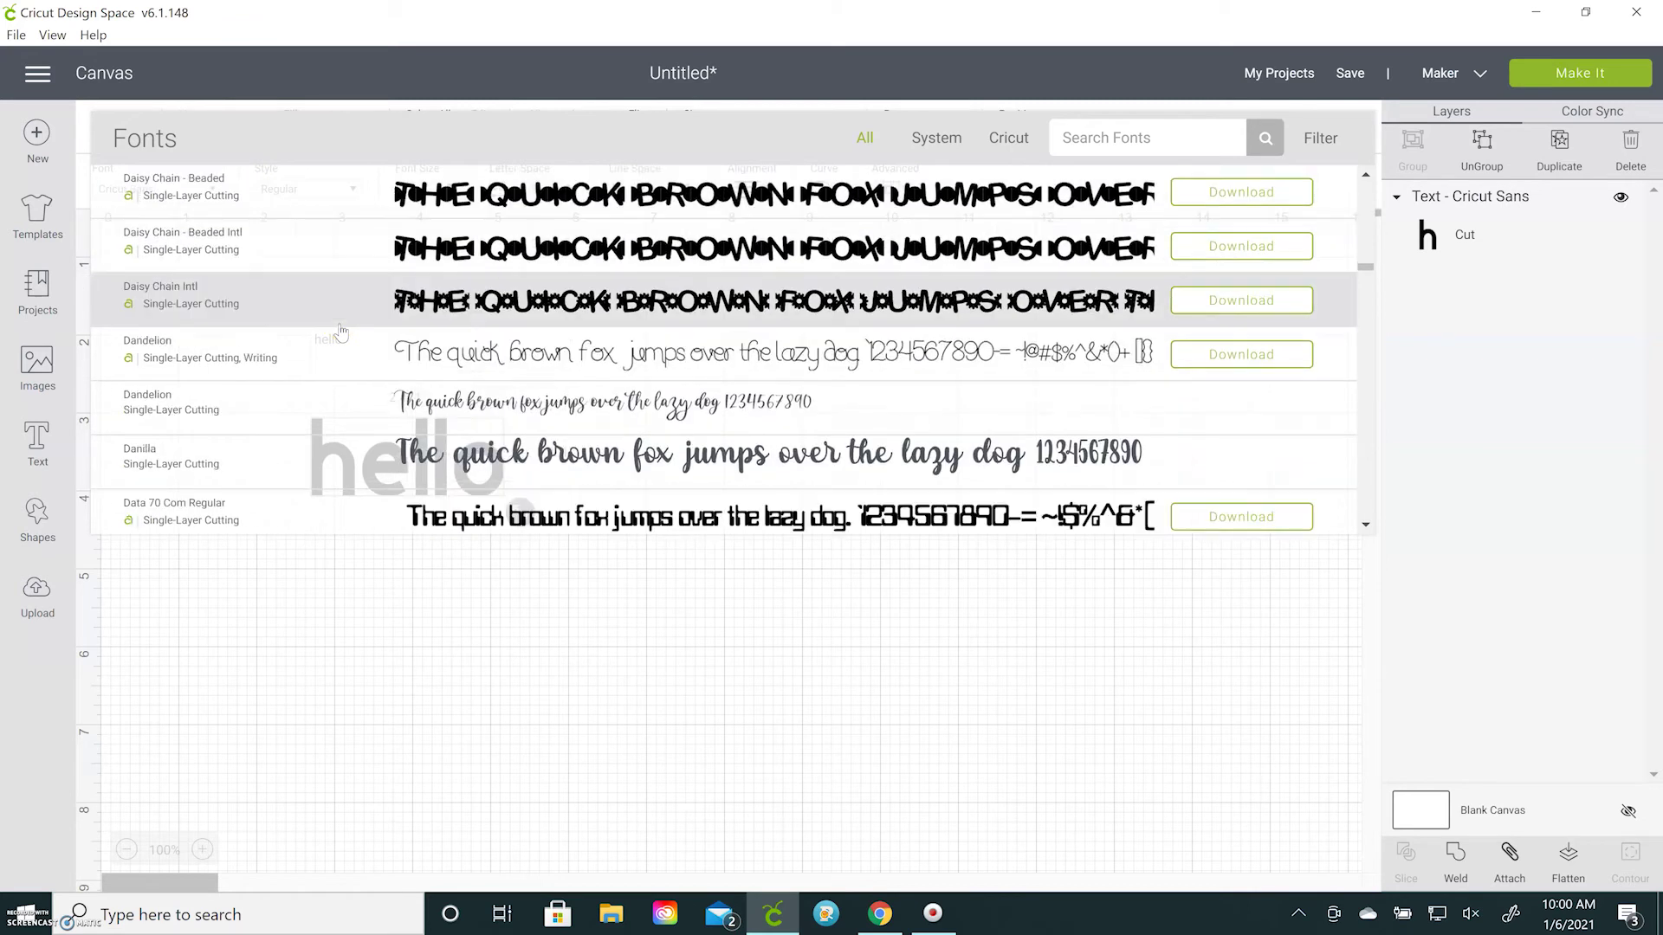
pyautogui.scroll(-1, 341, 330)
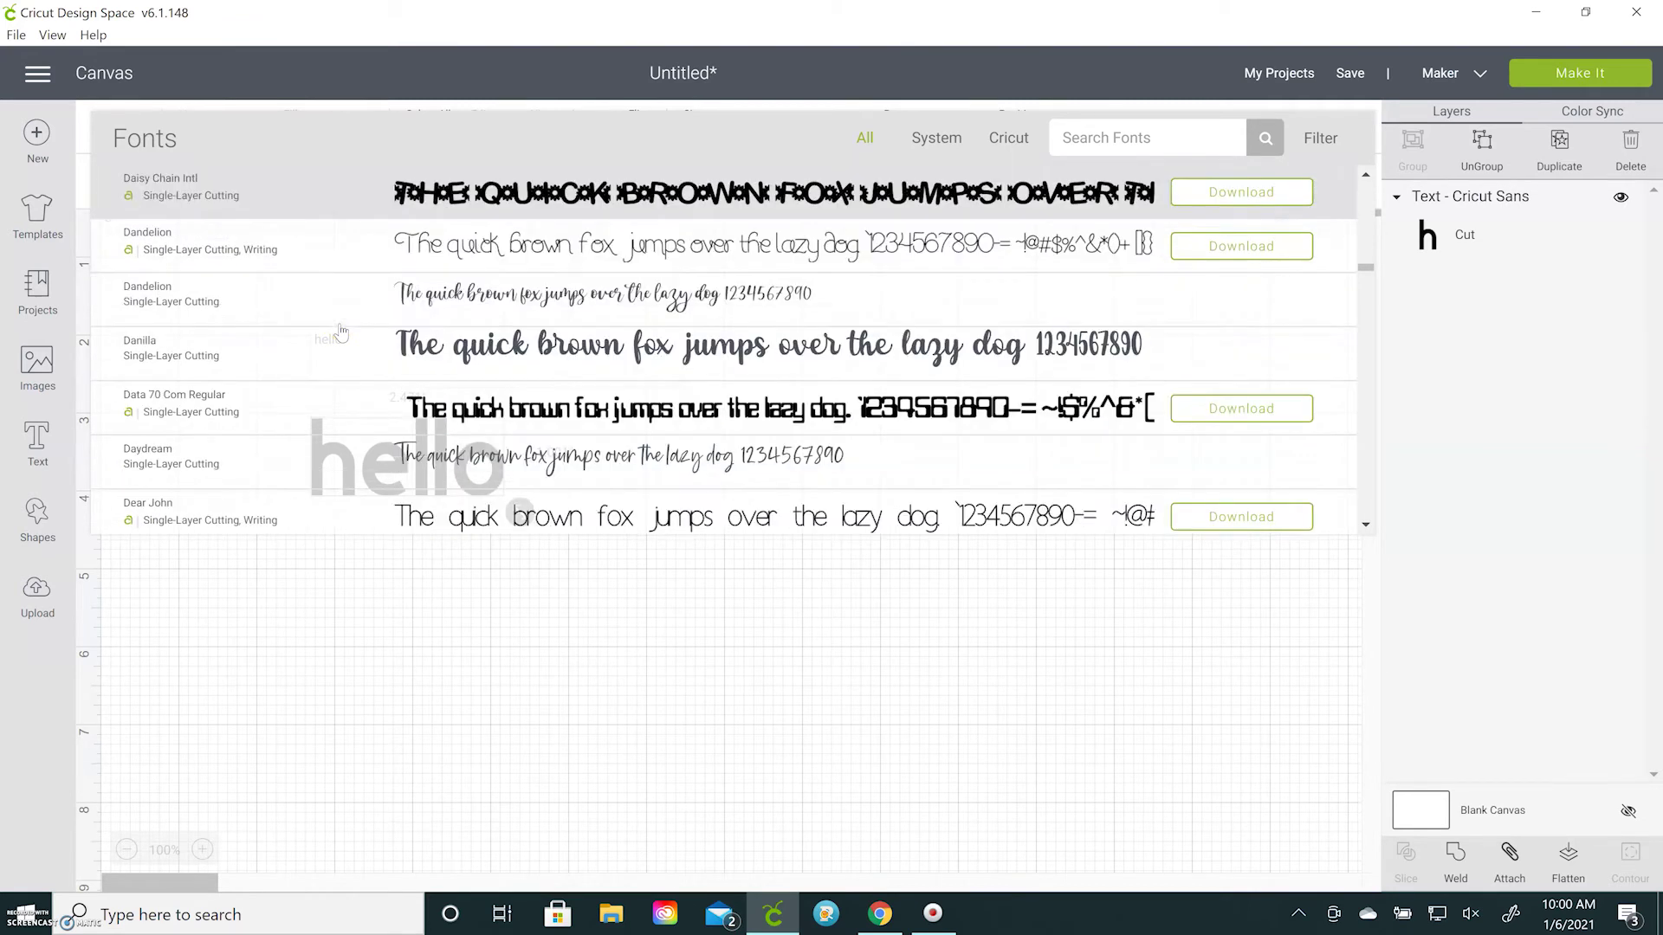
pyautogui.click(425, 350)
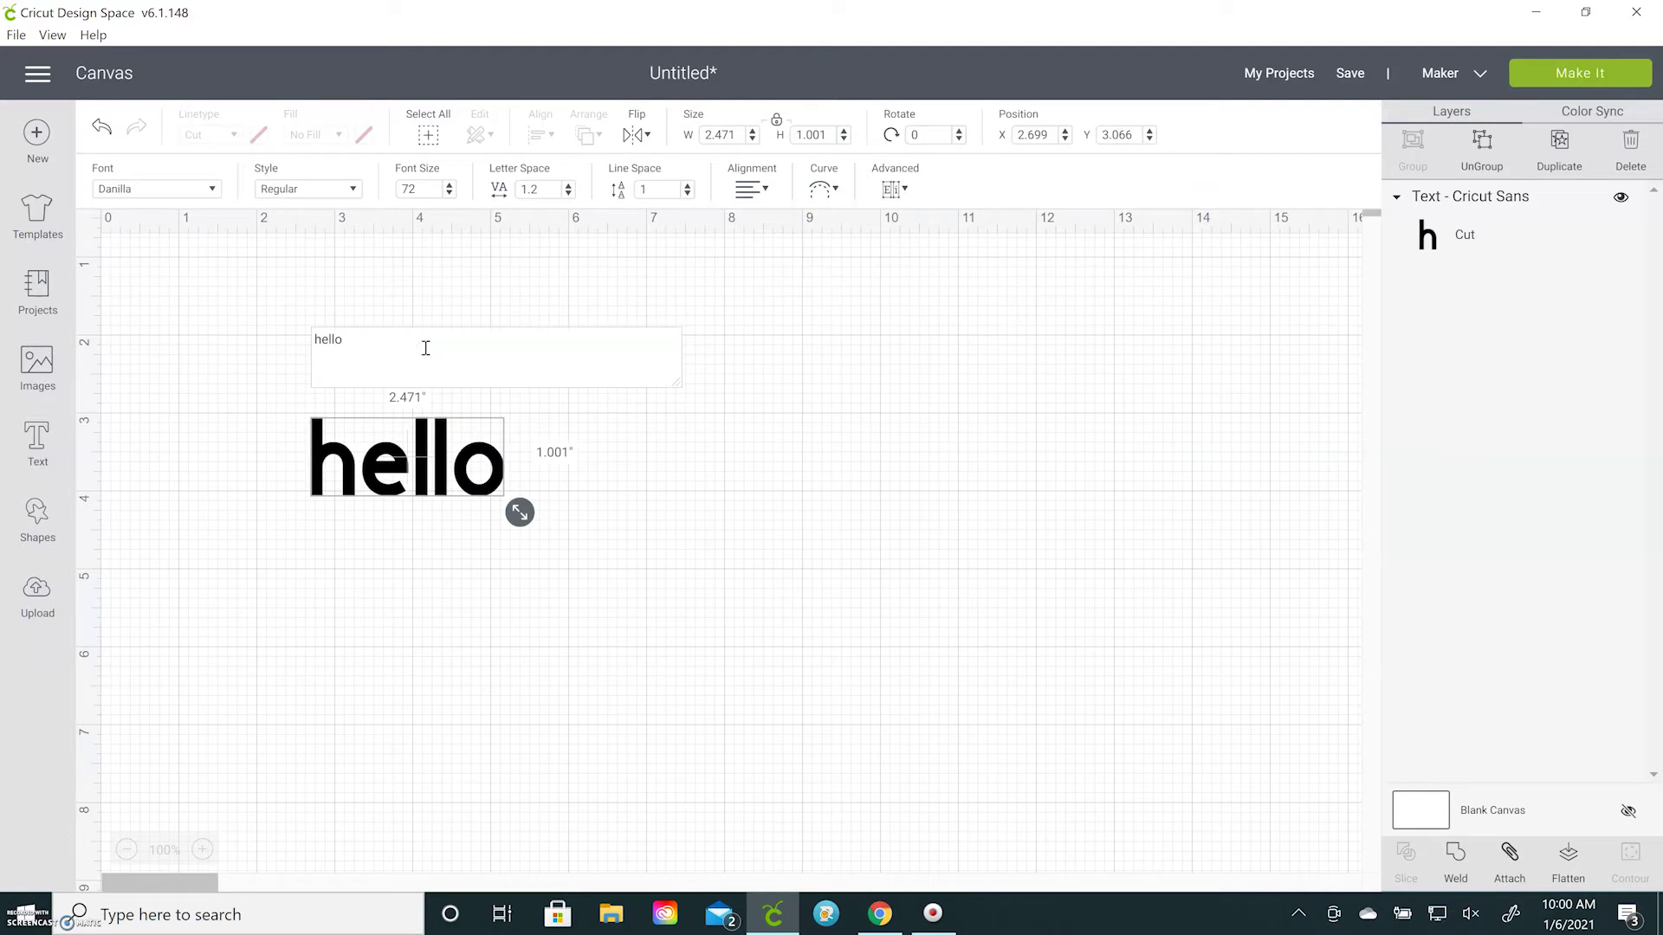
pyautogui.moveTo(559, 473); pyautogui.dragTo(942, 578)
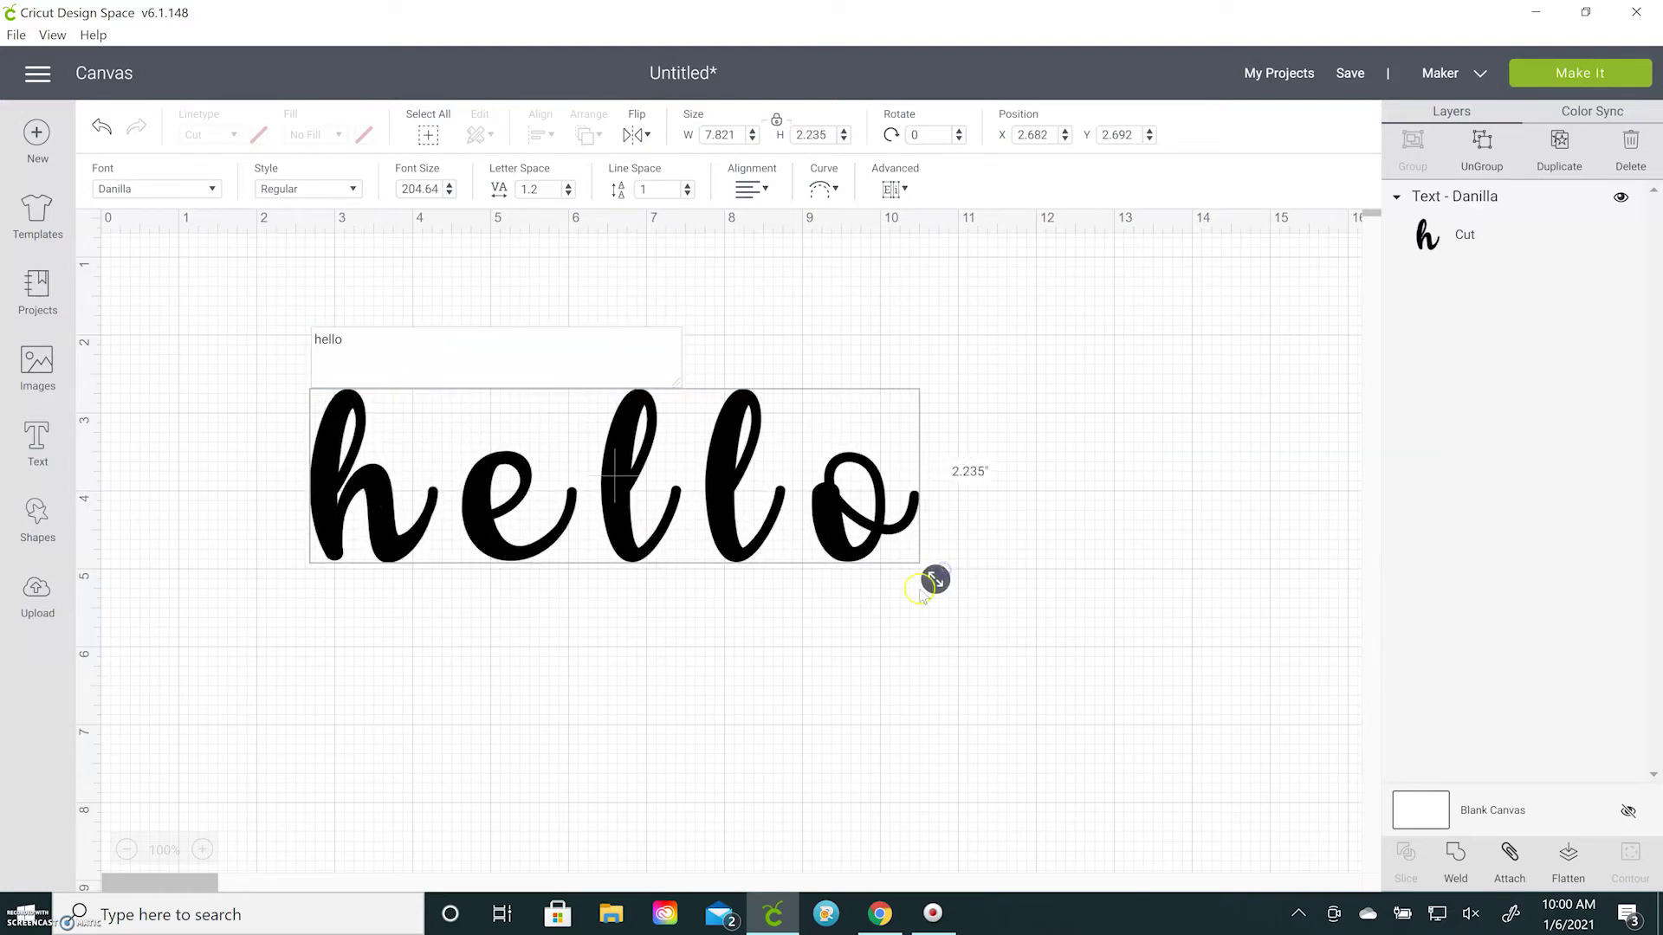
pyautogui.click(1073, 479)
# Move the "hello" text to about X 2.56, Y 2.37 and colour it light purple.
pyautogui.click(732, 489)
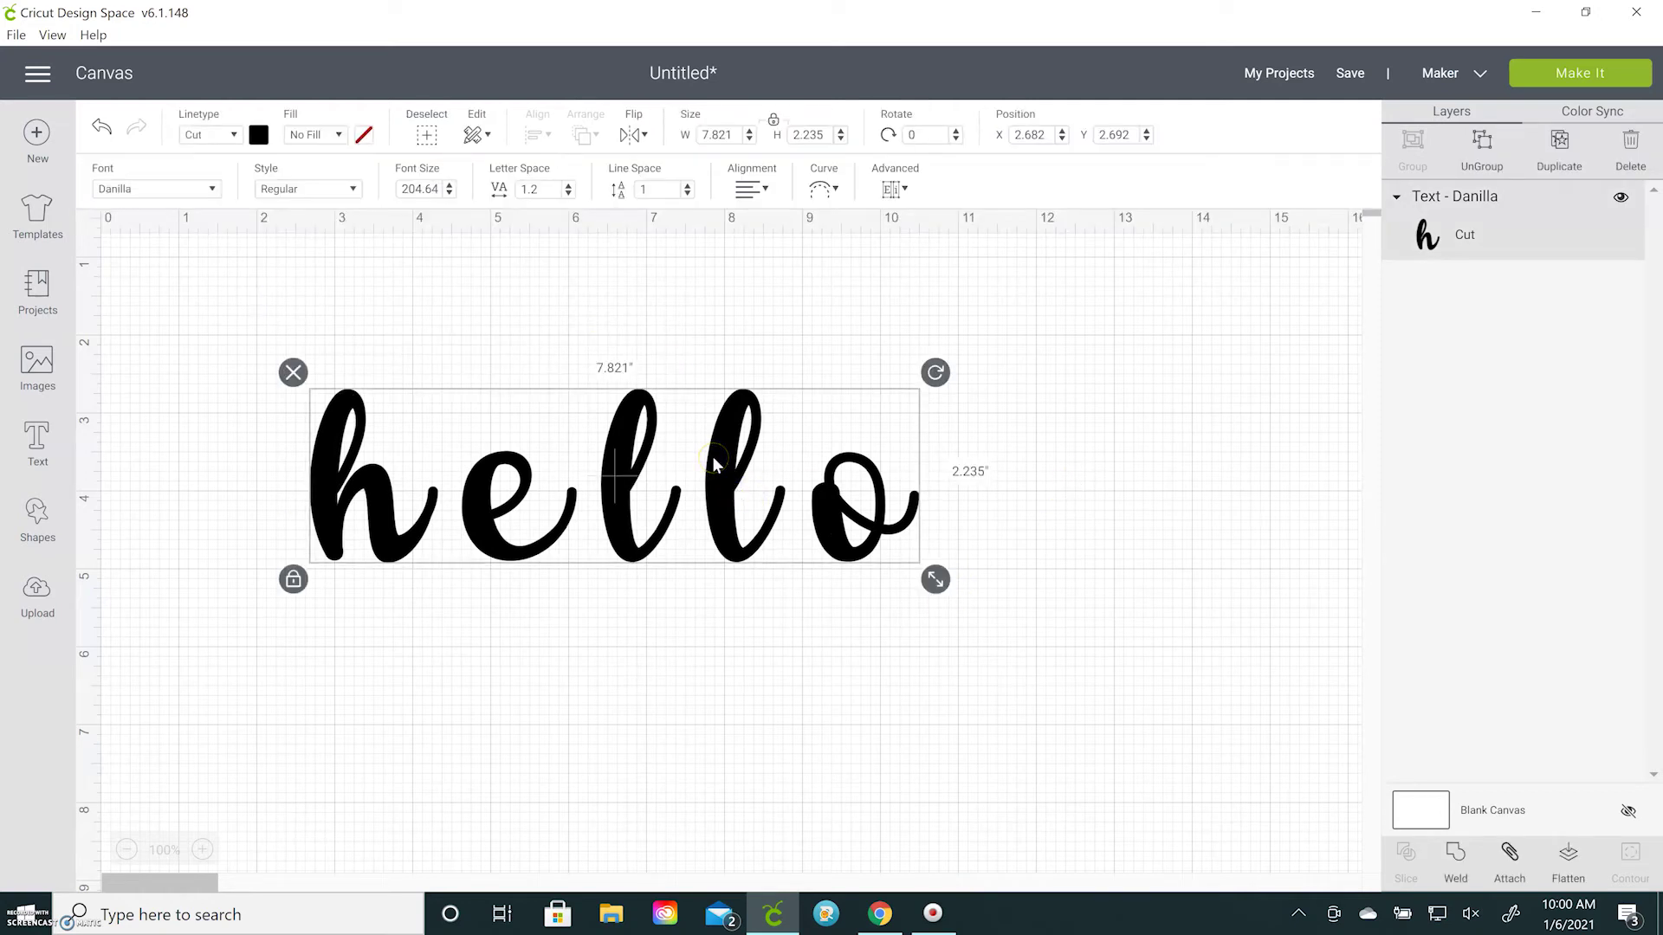
pyautogui.moveTo(727, 459)
pyautogui.mouseDown()
pyautogui.moveTo(664, 433)
pyautogui.moveTo(716, 464)
pyautogui.moveTo(716, 449)
pyautogui.mouseUp()
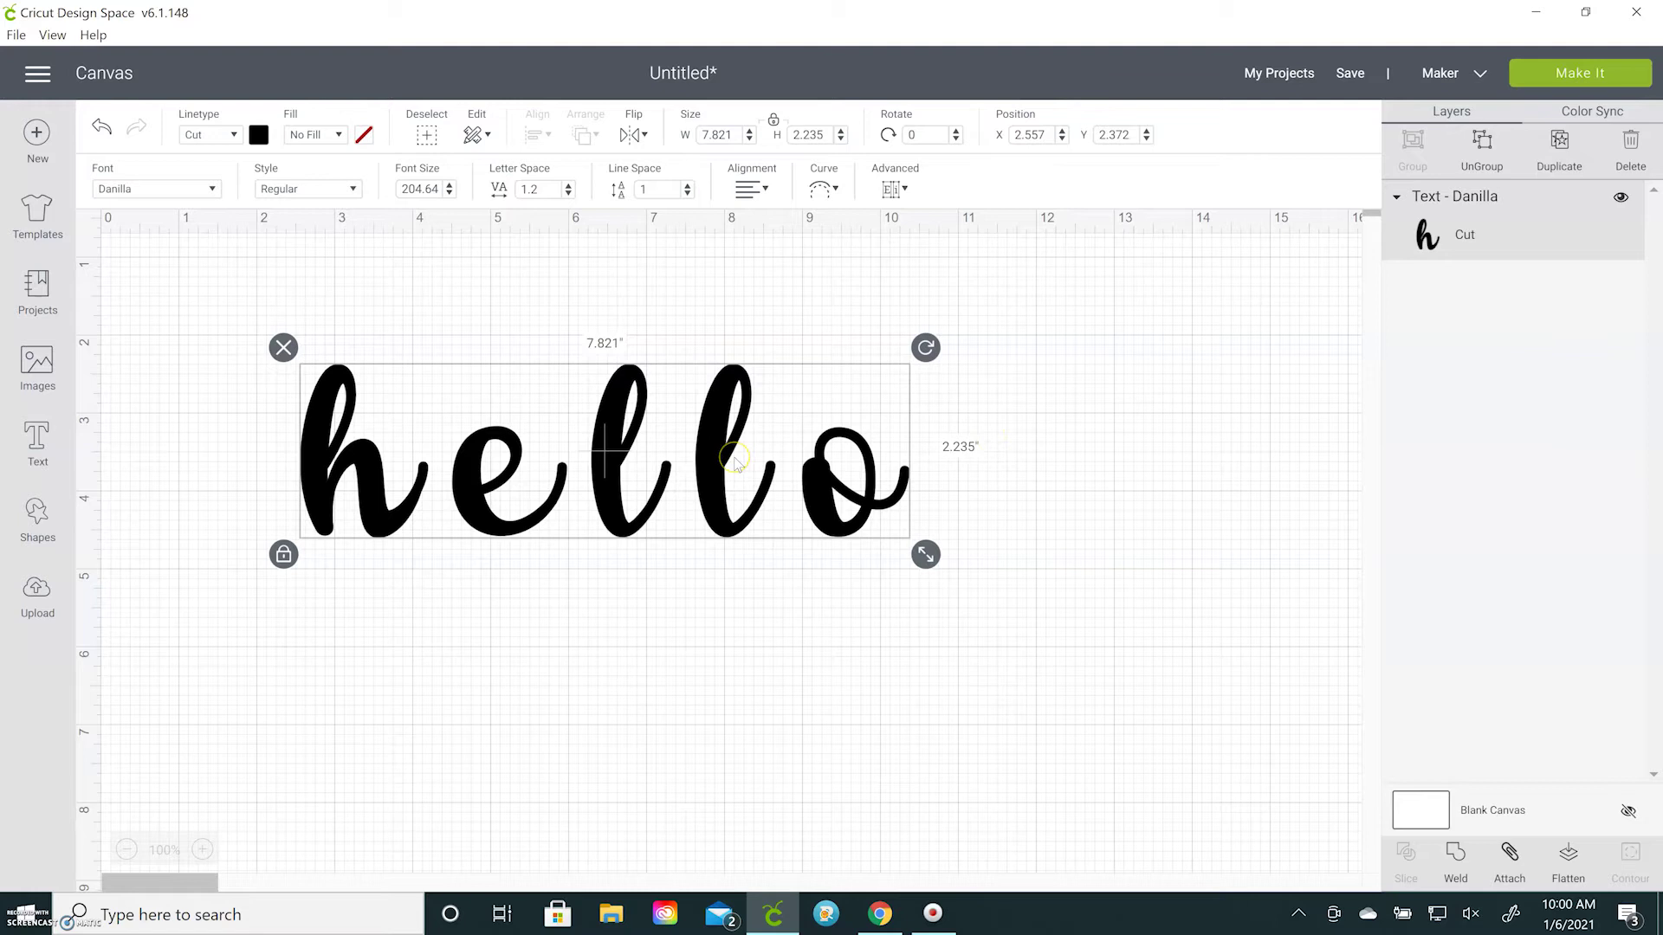
pyautogui.click(258, 134)
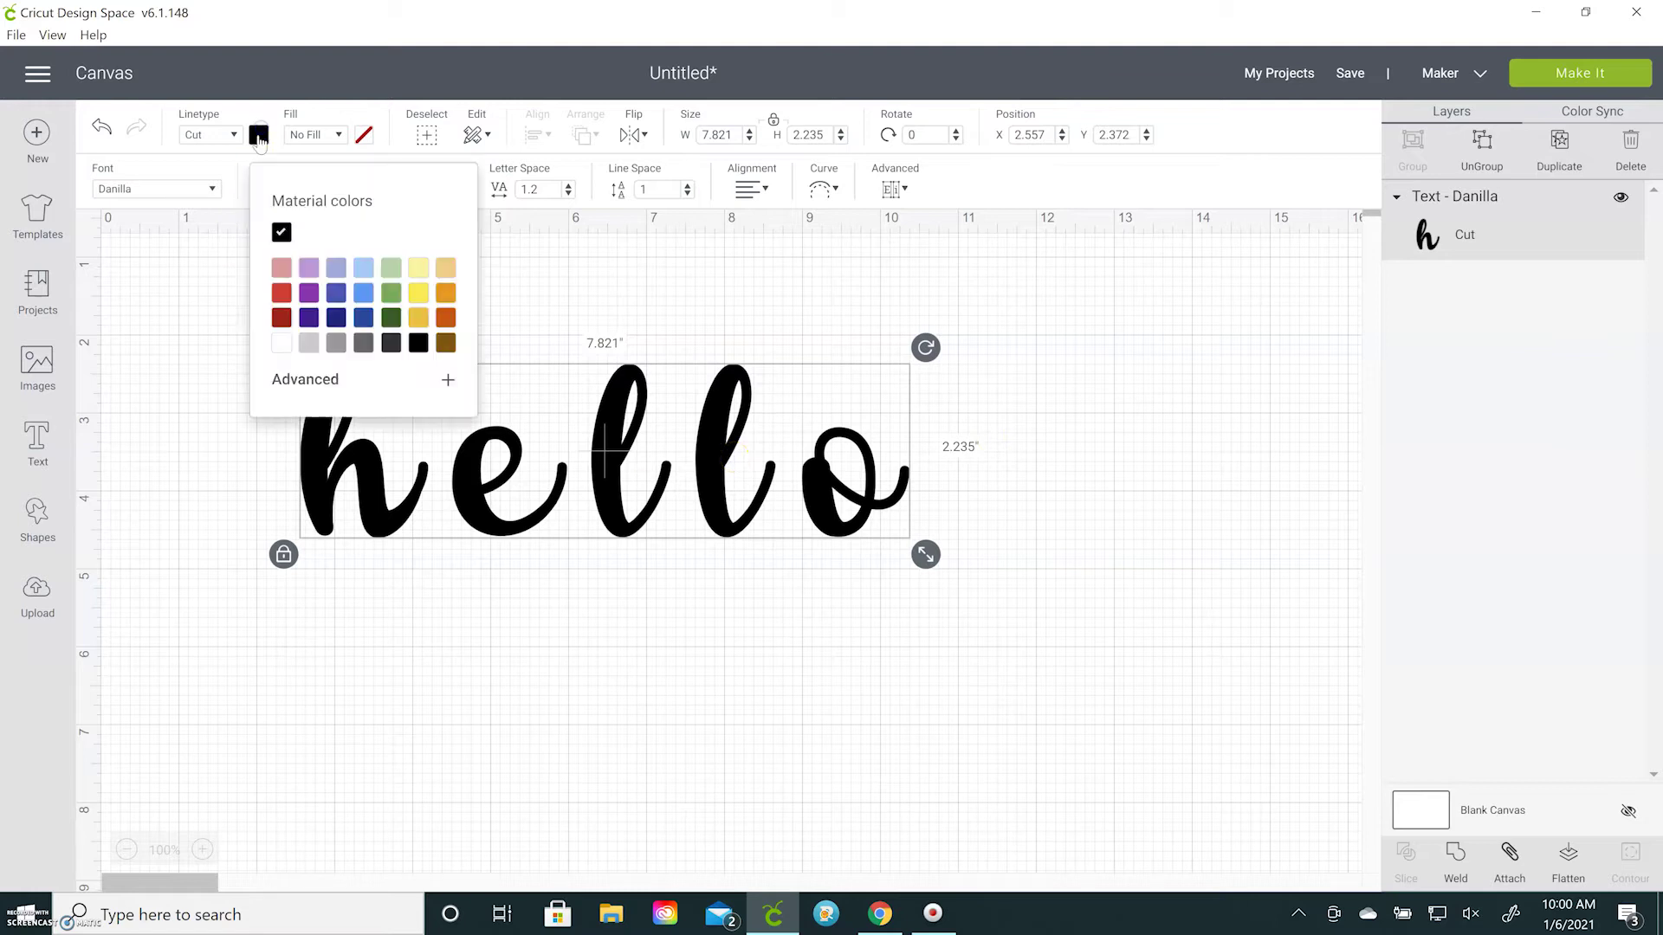
pyautogui.click(309, 267)
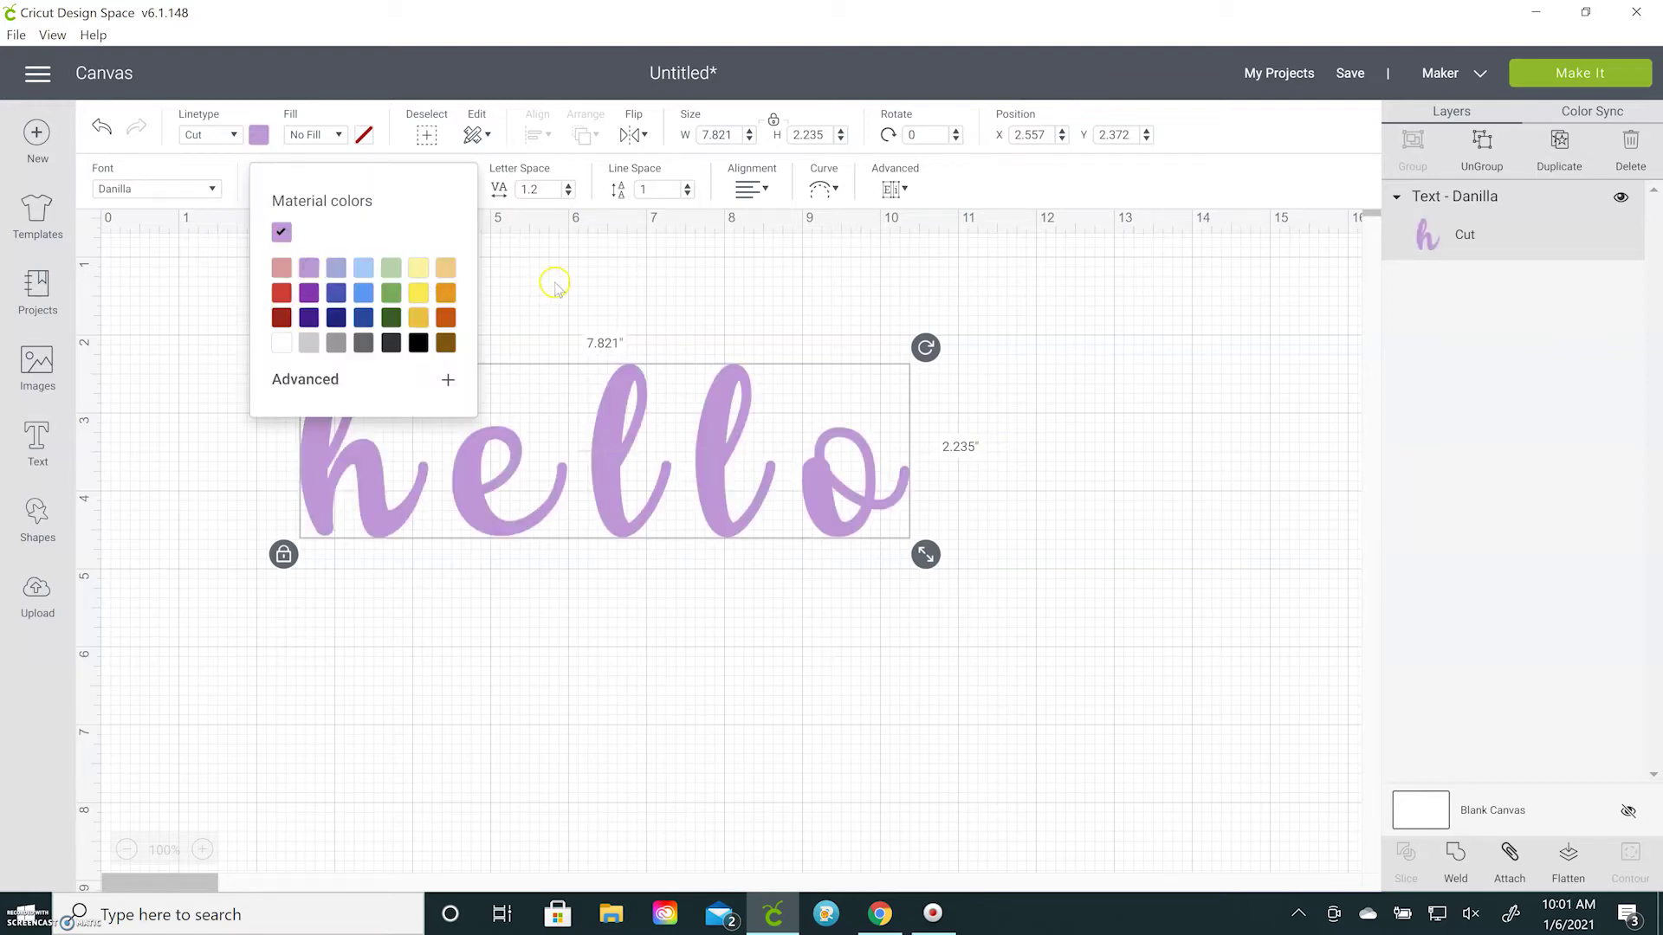
# Reduce the light purple "hello" text's letter spacing to -0.8 so the letters overlap.
pyautogui.click(557, 284)
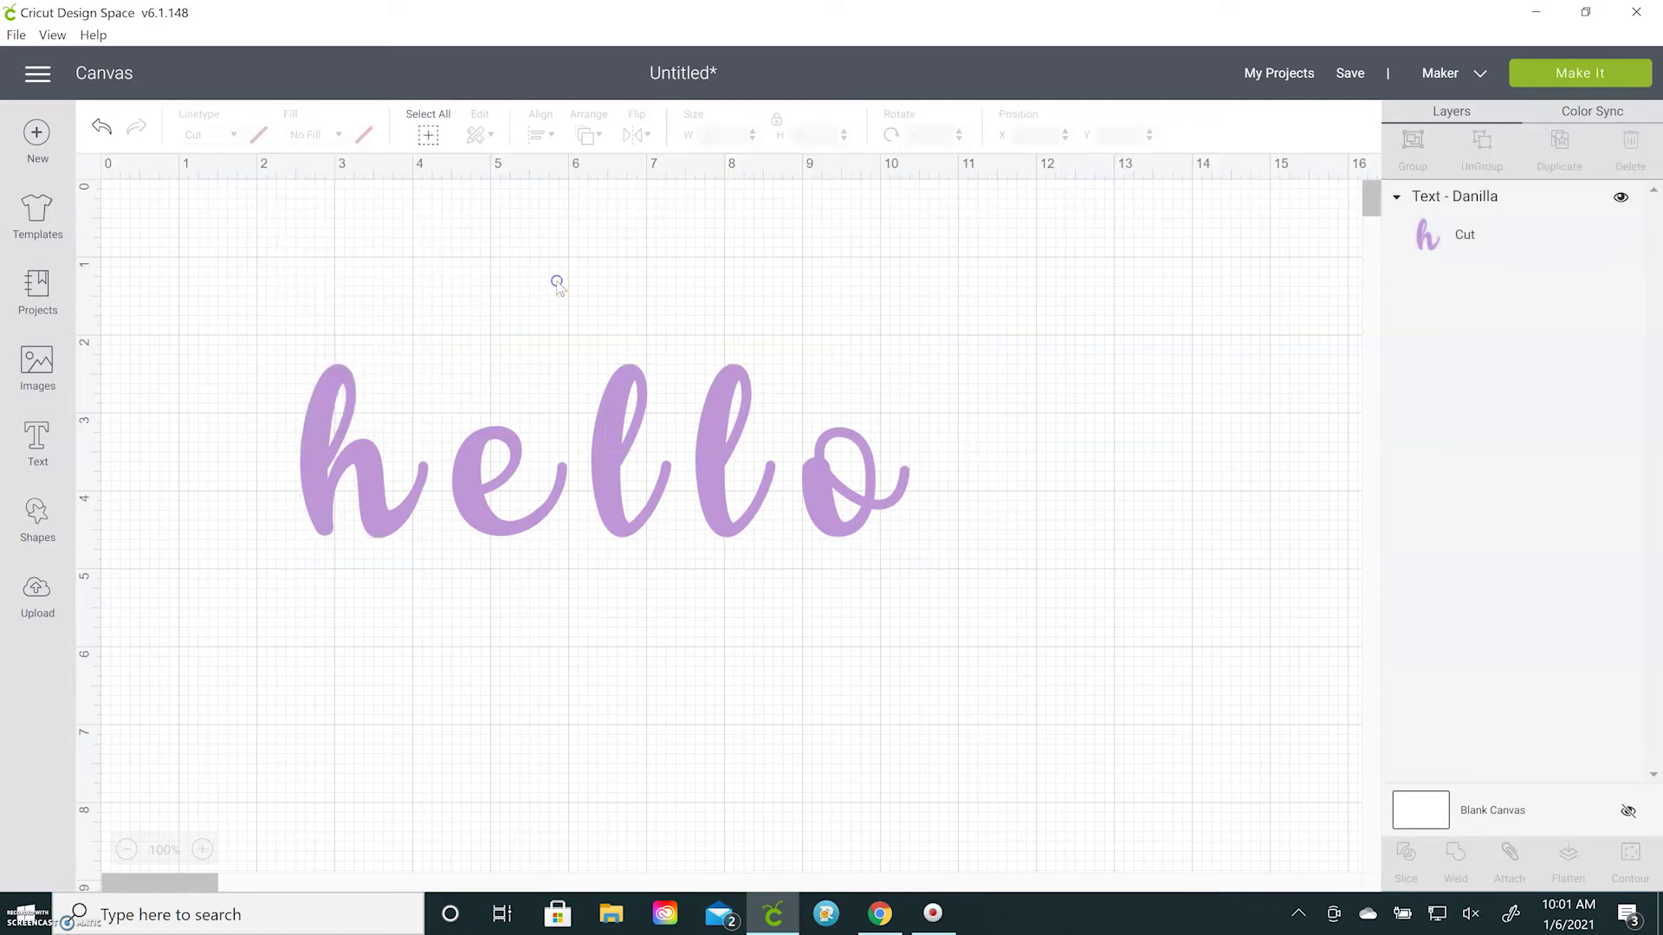
pyautogui.click(597, 429)
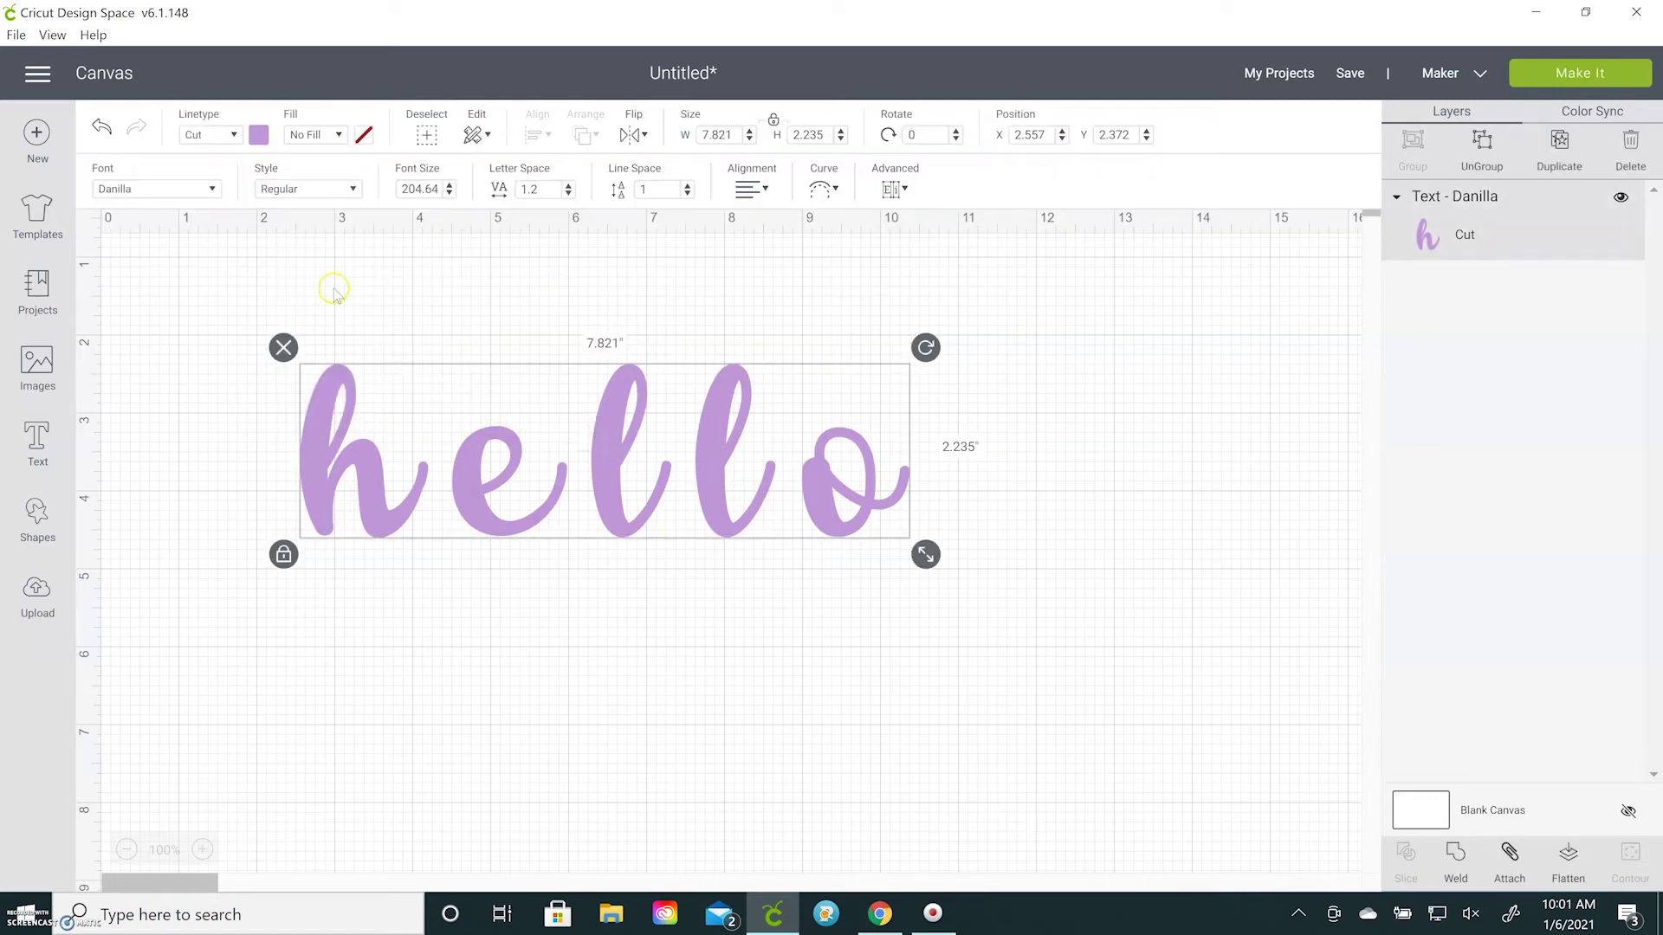
pyautogui.click(568, 193)
pyautogui.click(568, 193)
pyautogui.click(568, 193)
pyautogui.click(568, 193)
pyautogui.click(568, 194)
pyautogui.click(568, 193)
pyautogui.click(568, 193)
pyautogui.click(568, 193)
pyautogui.click(569, 193)
pyautogui.click(569, 193)
pyautogui.click(568, 194)
pyautogui.click(568, 193)
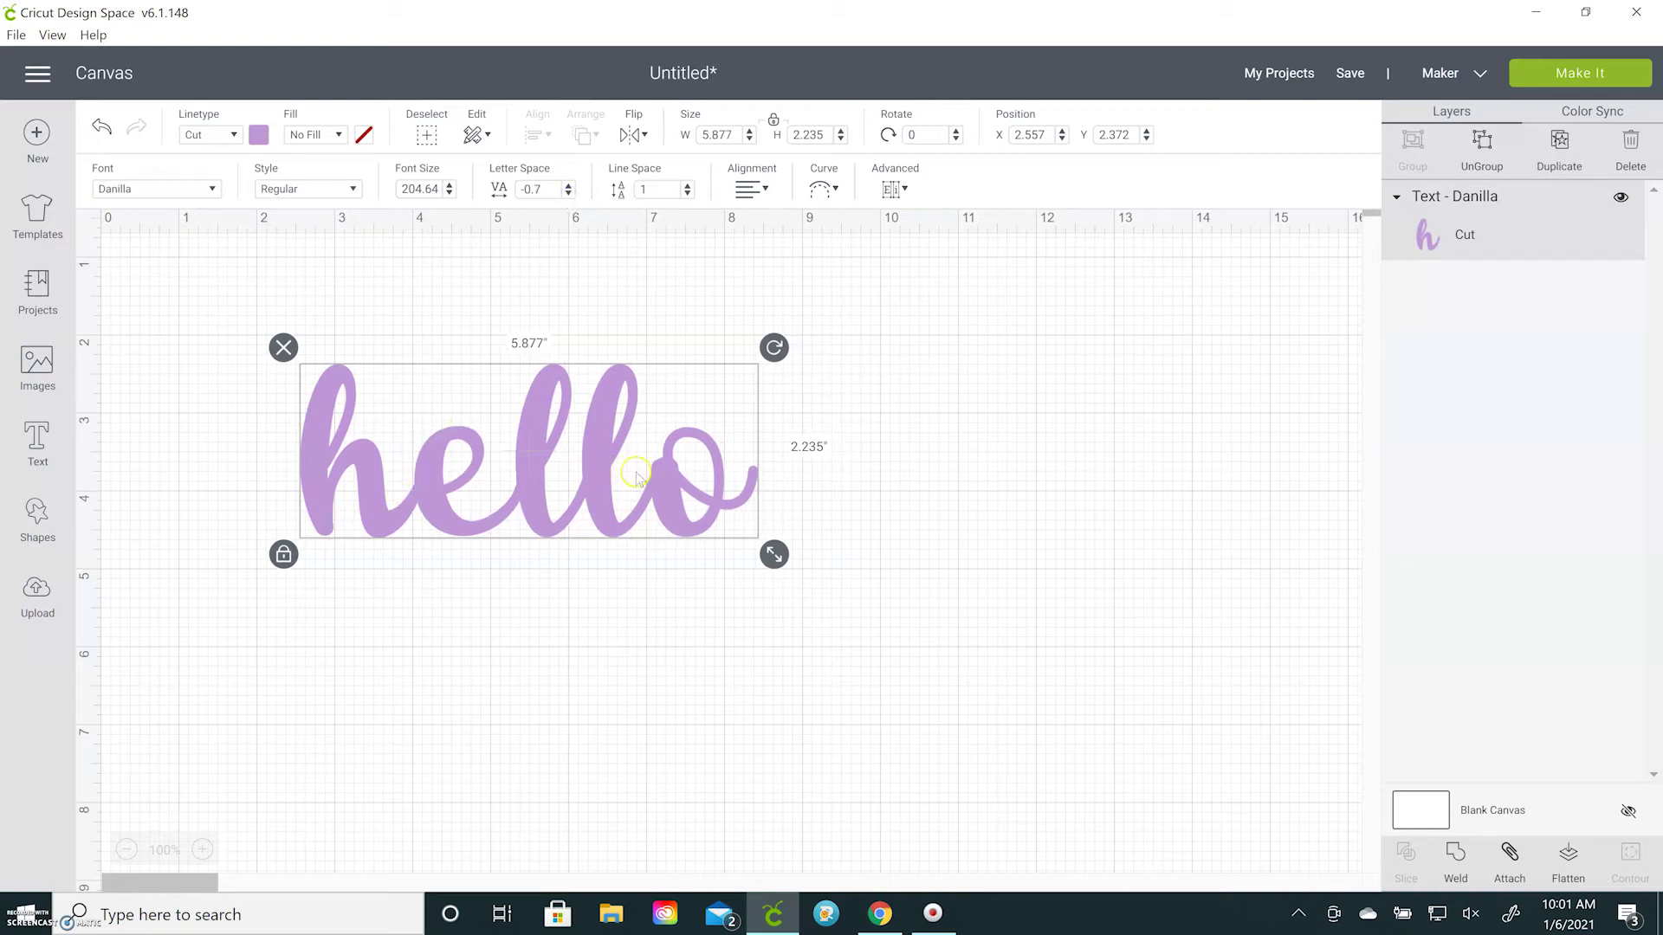
pyautogui.click(568, 194)
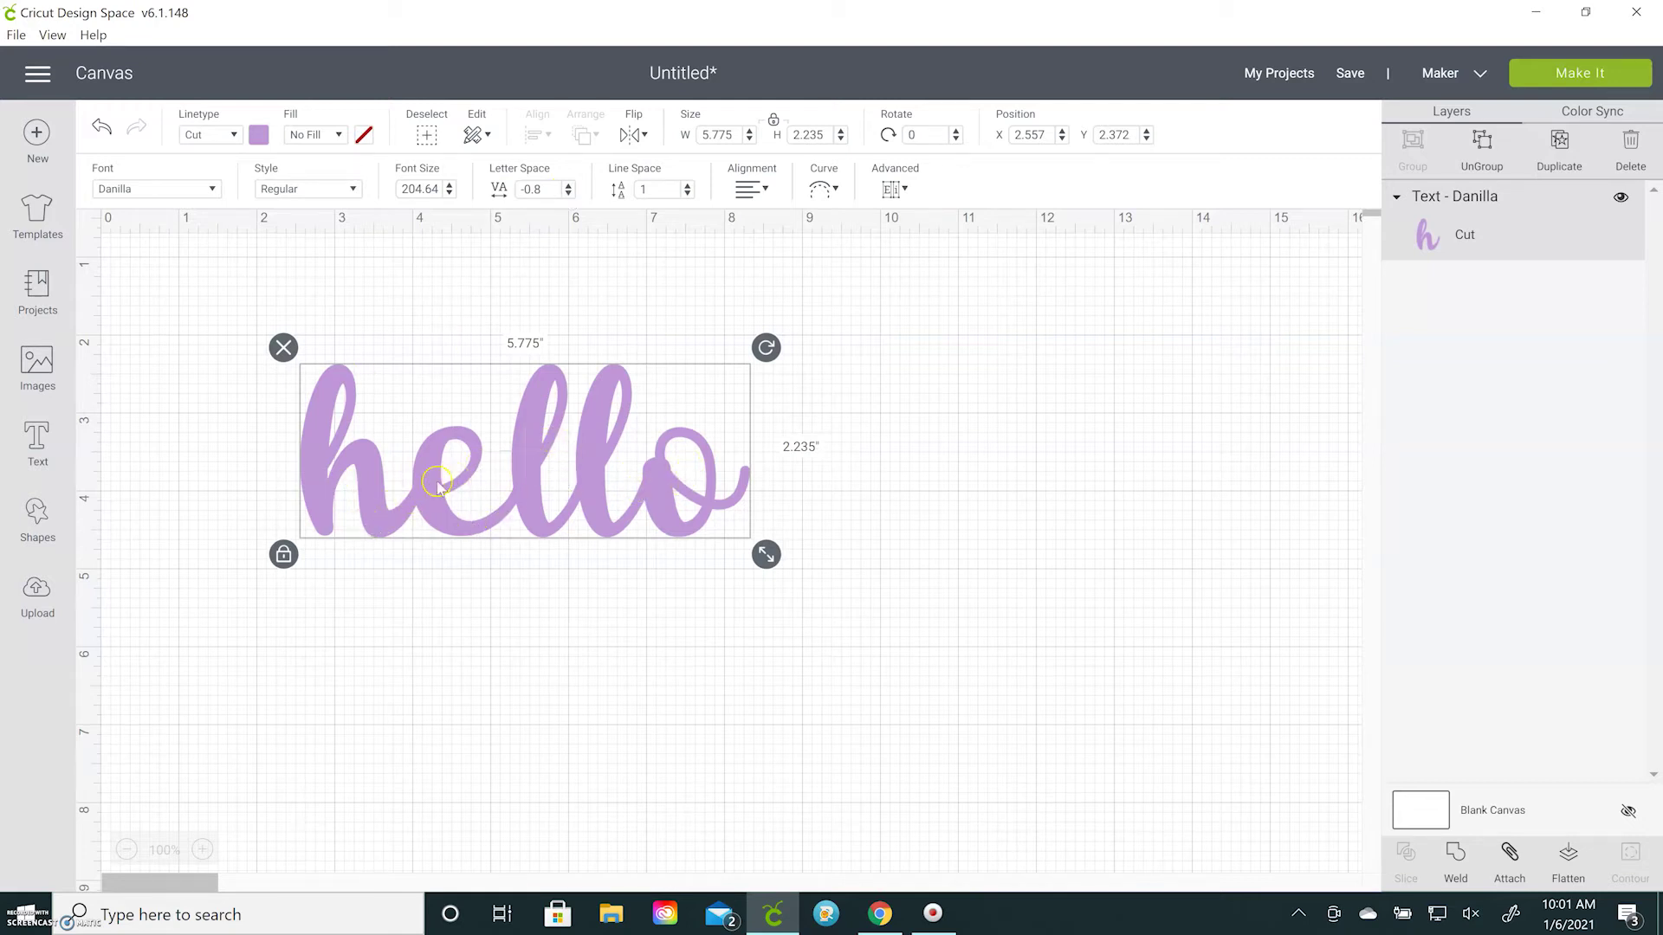
# Preview the overlapping "hello" text's cut lines on the mat and return to the canvas.
pyautogui.click(788, 495)
pyautogui.click(413, 472)
pyautogui.click(1580, 76)
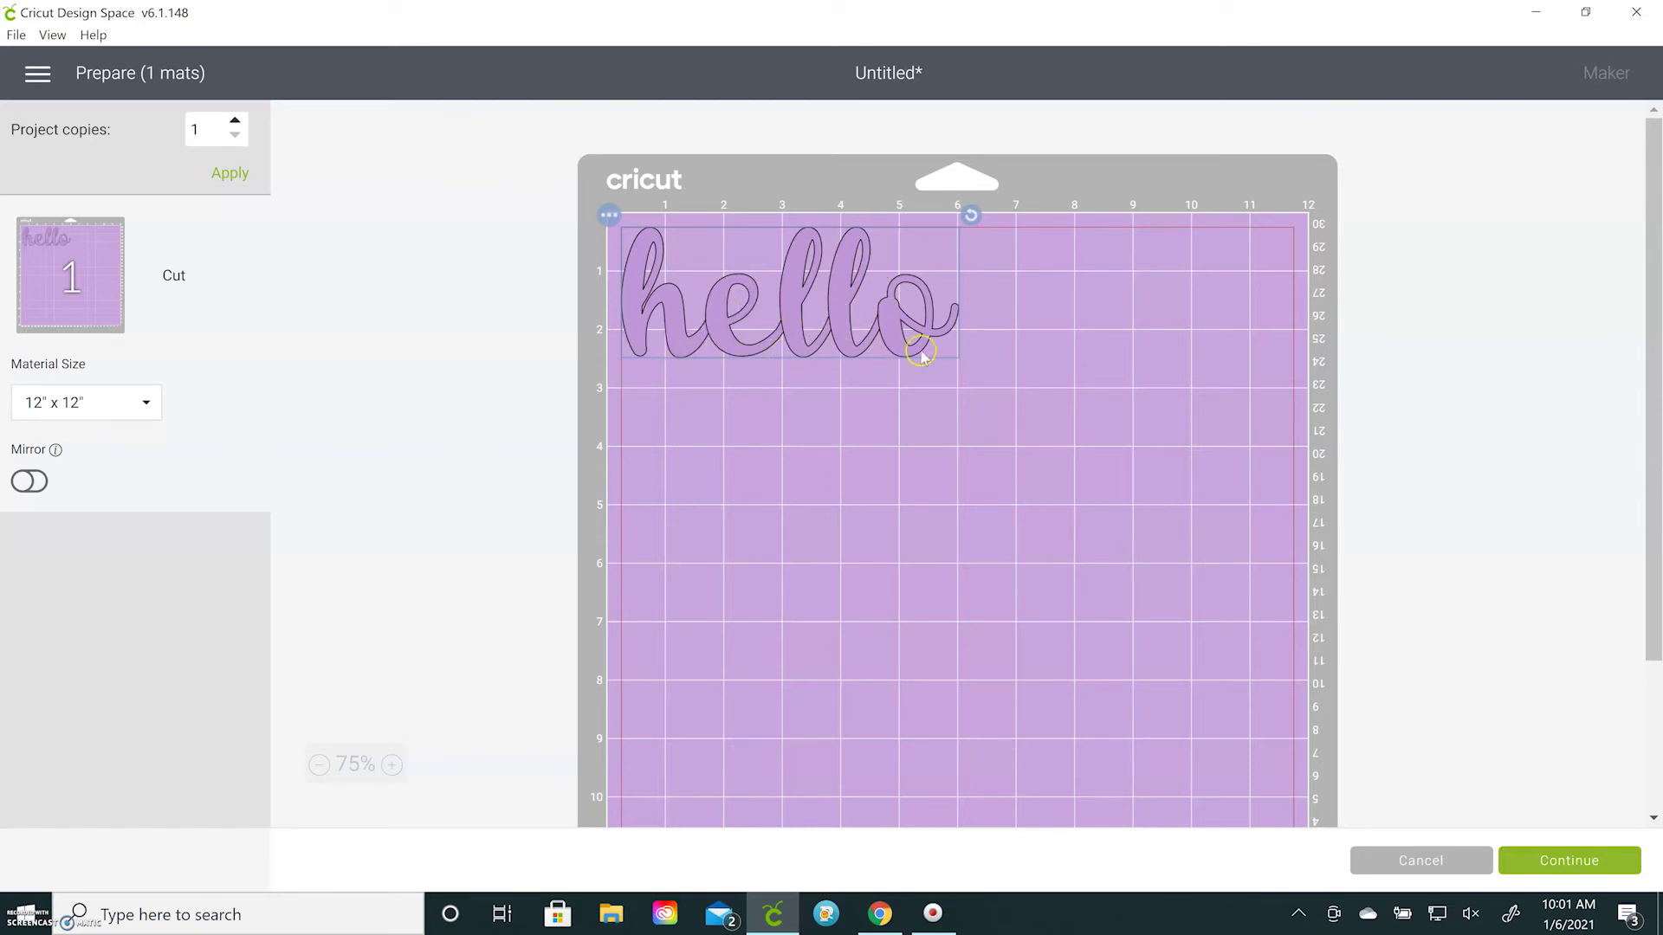
pyautogui.click(1452, 862)
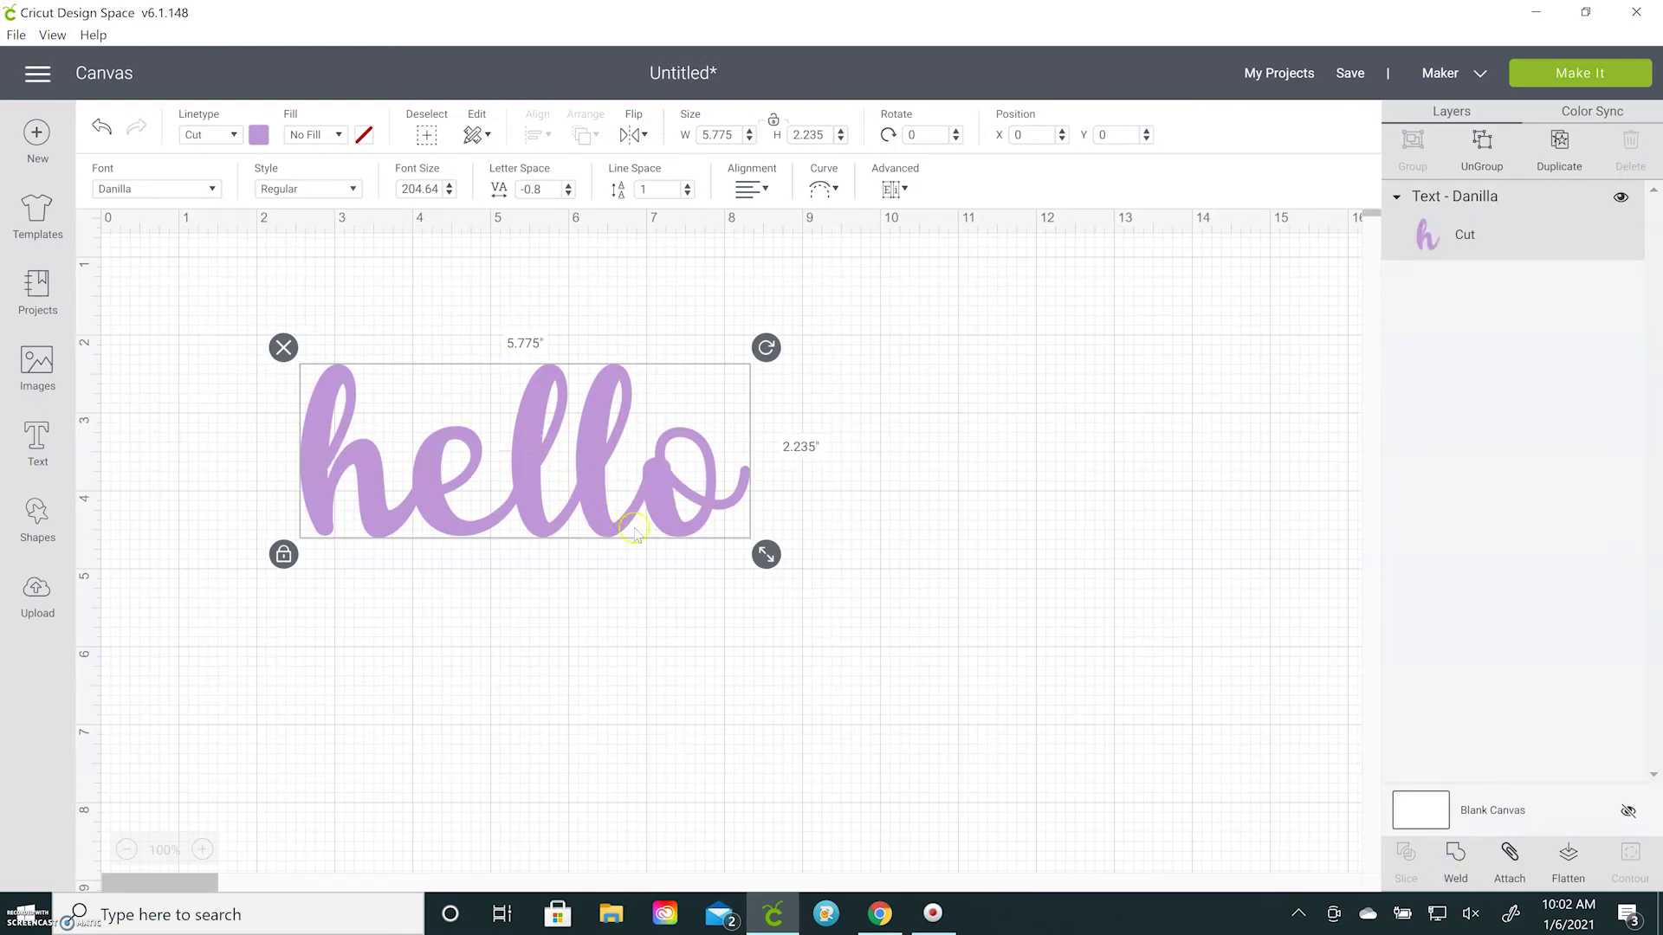
# Weld the "hello" text into one shape and inspect its cut outline in the mat preview.
pyautogui.click(1454, 854)
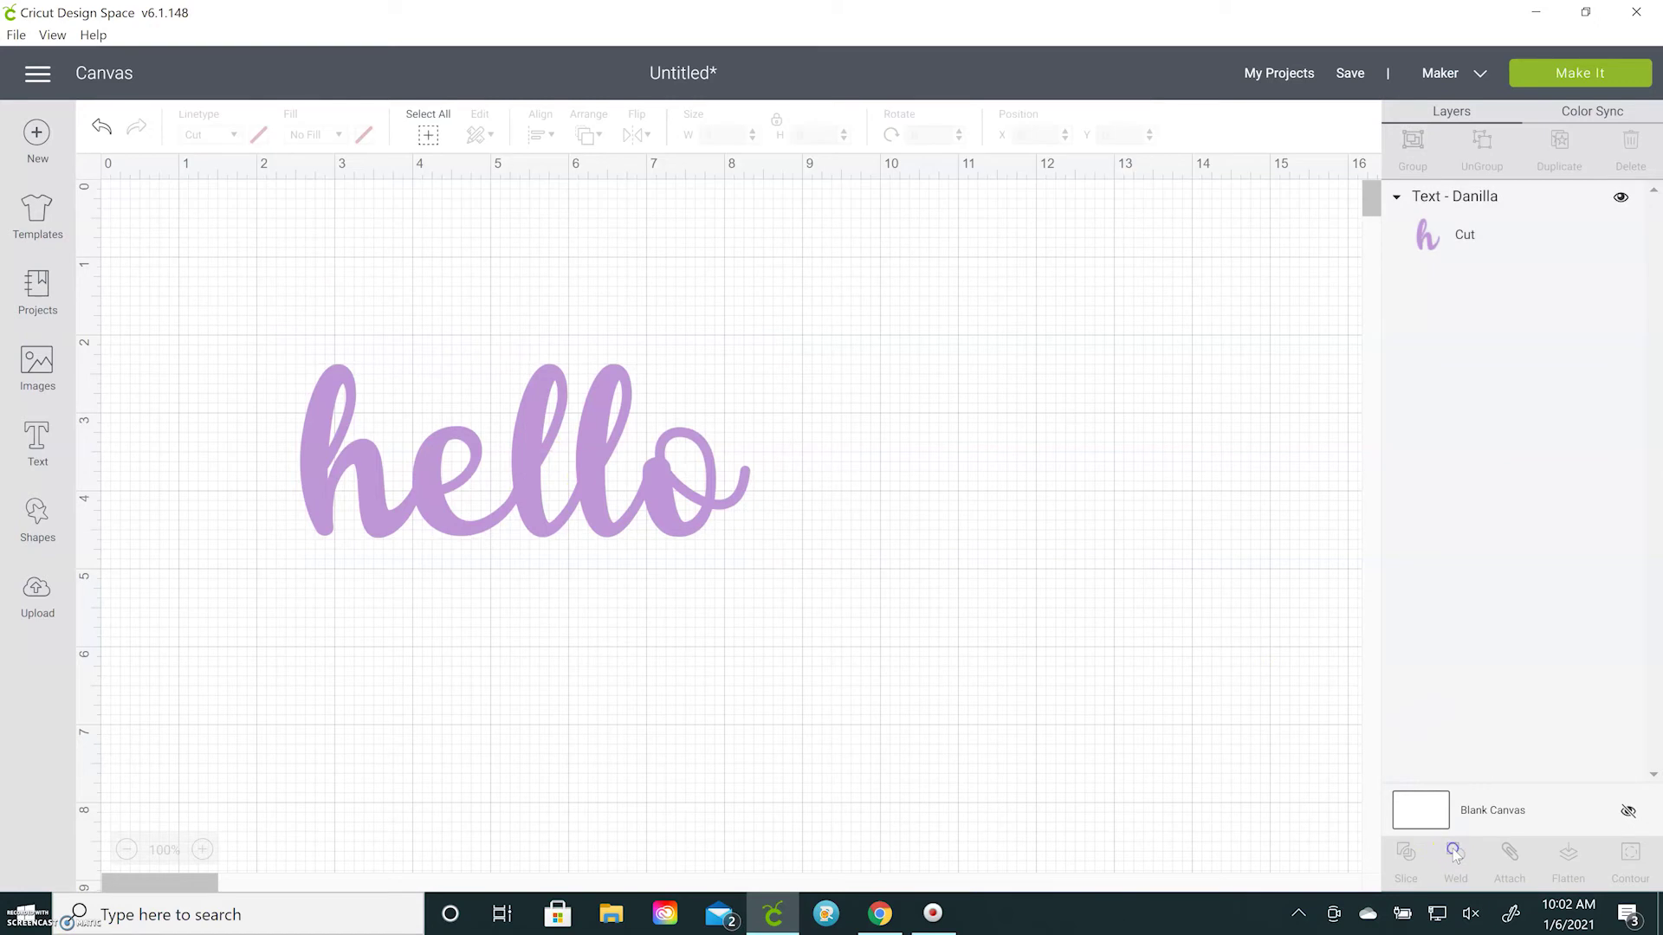
pyautogui.click(609, 503)
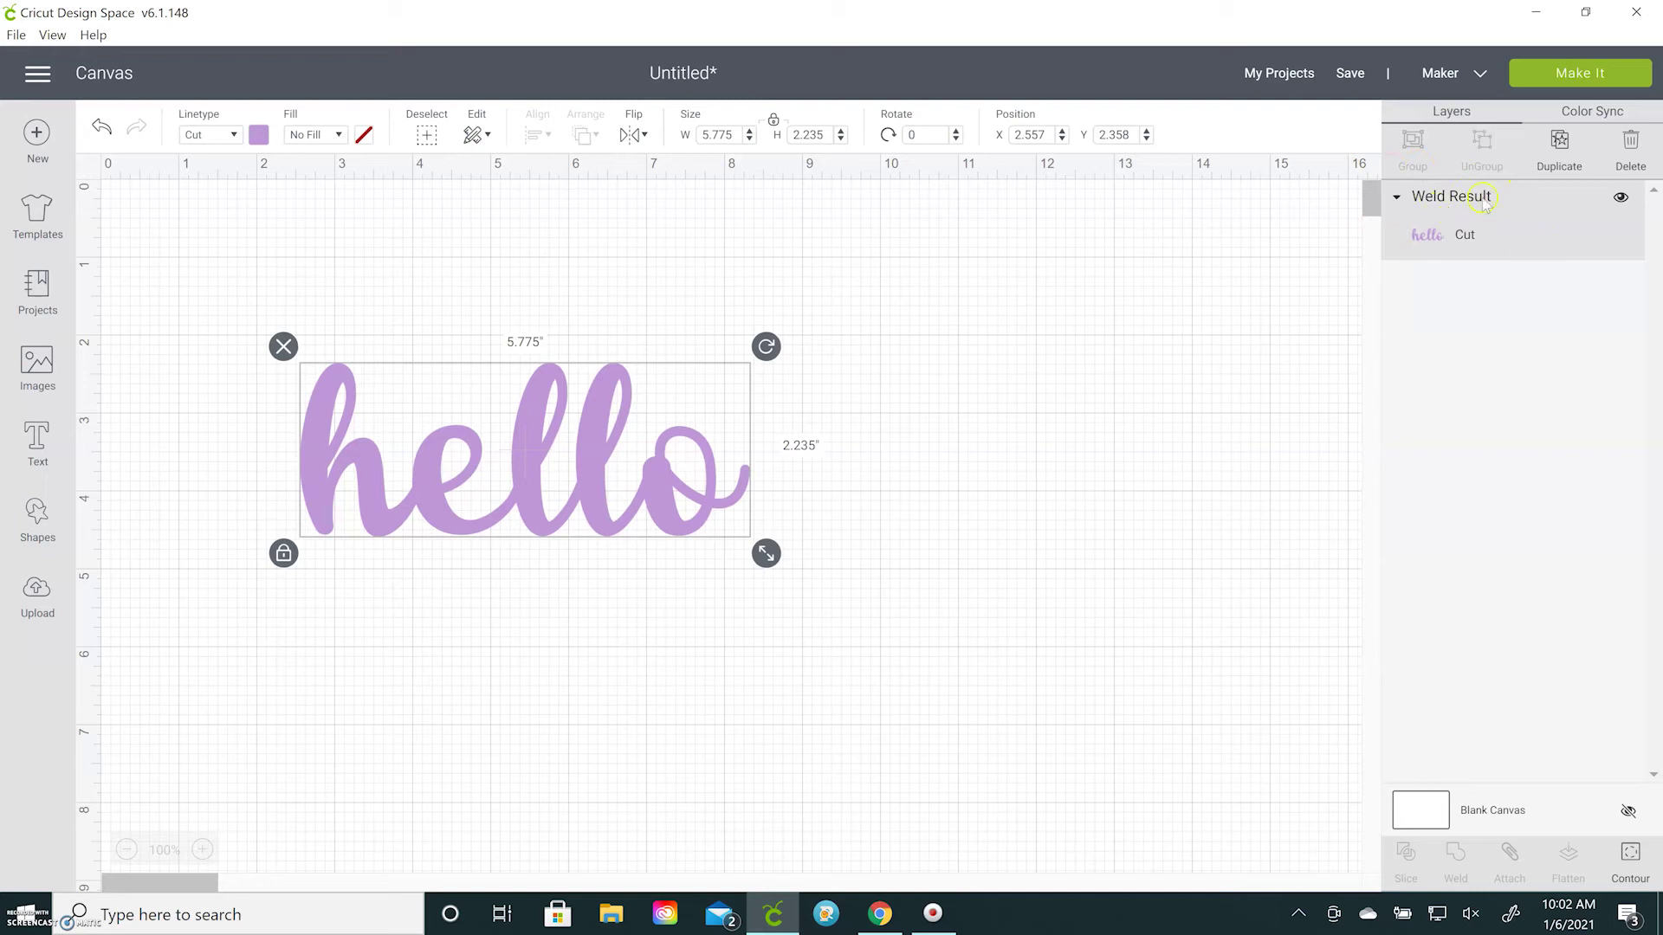
pyautogui.click(1558, 74)
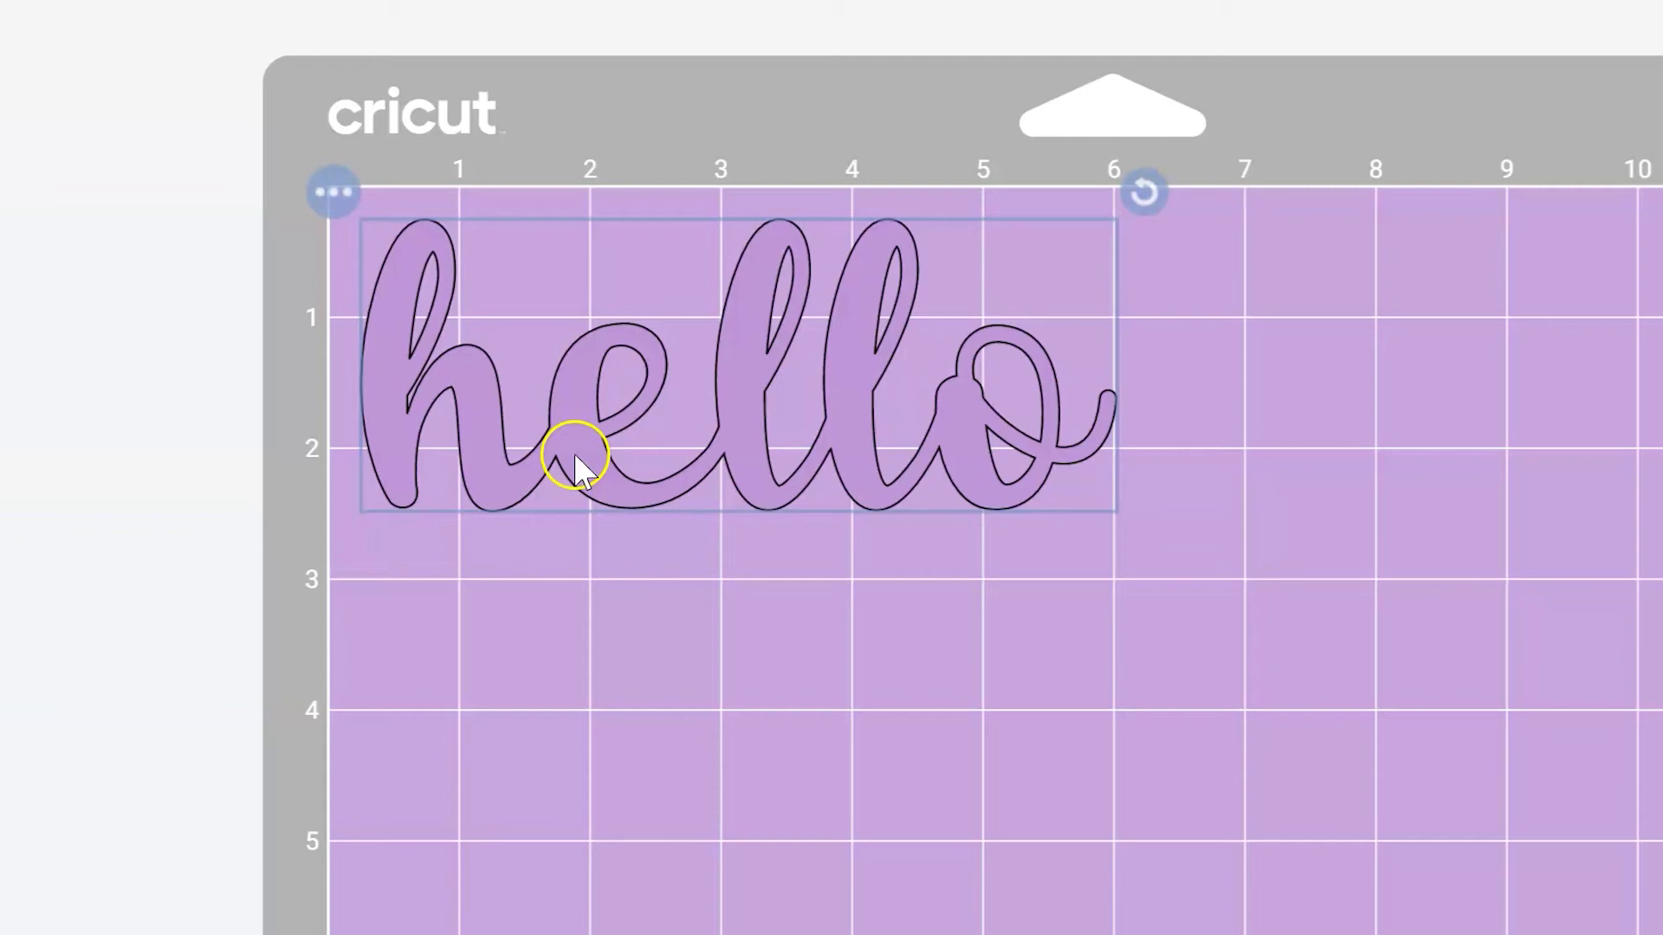
pyautogui.click(575, 456)
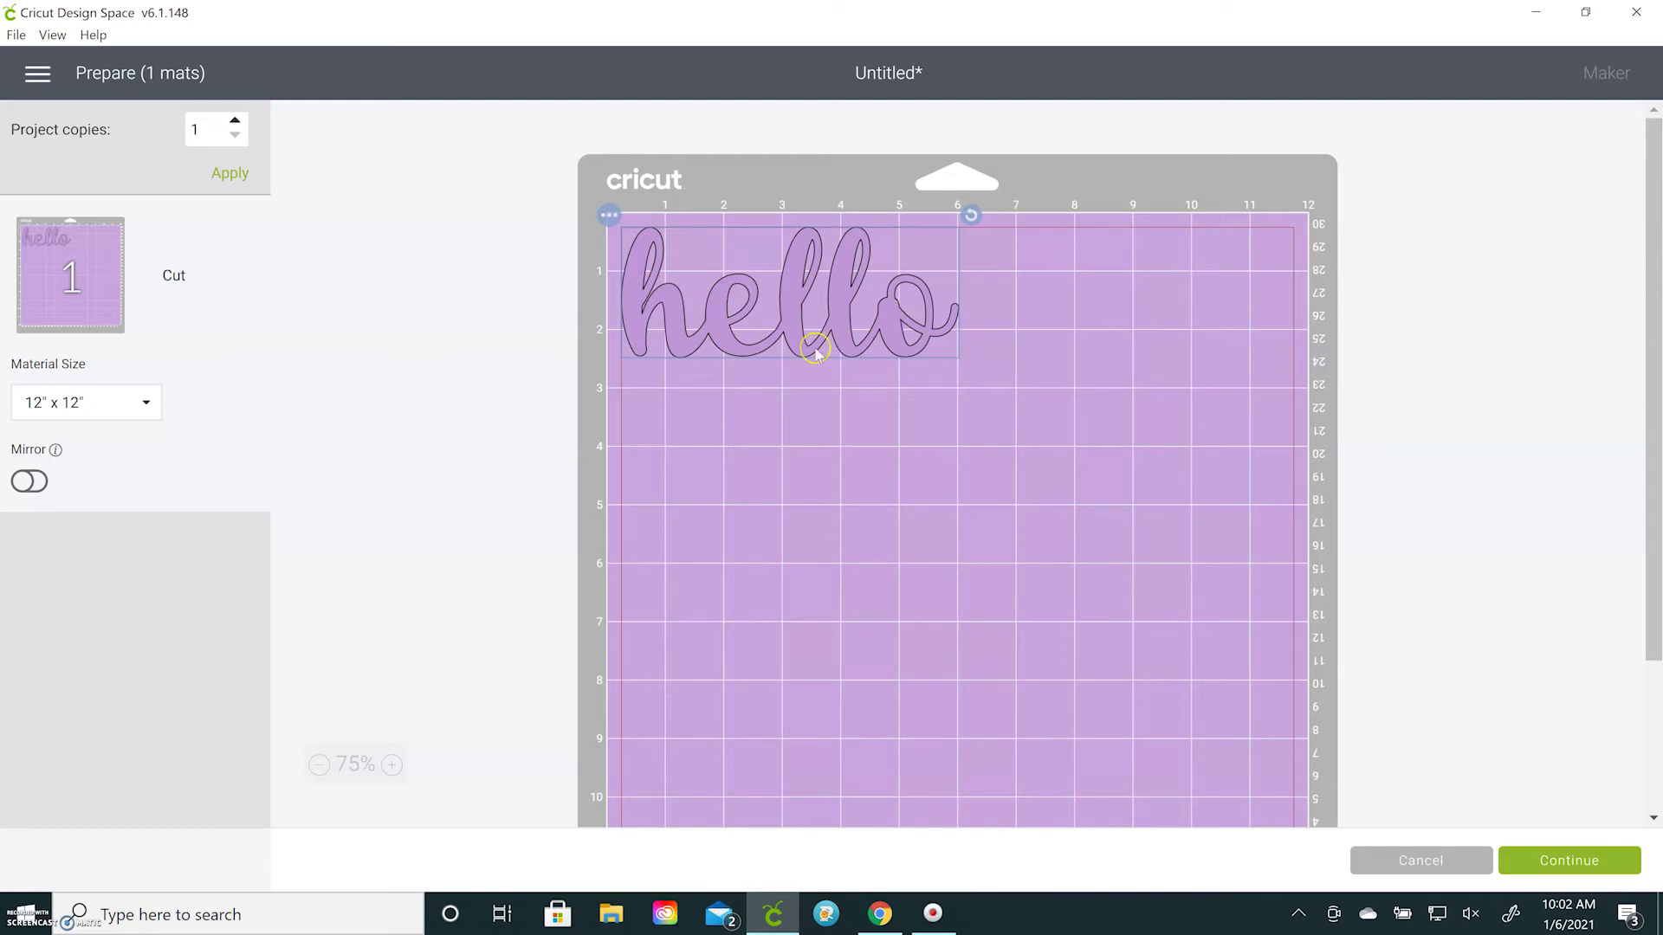
pyautogui.click(1420, 860)
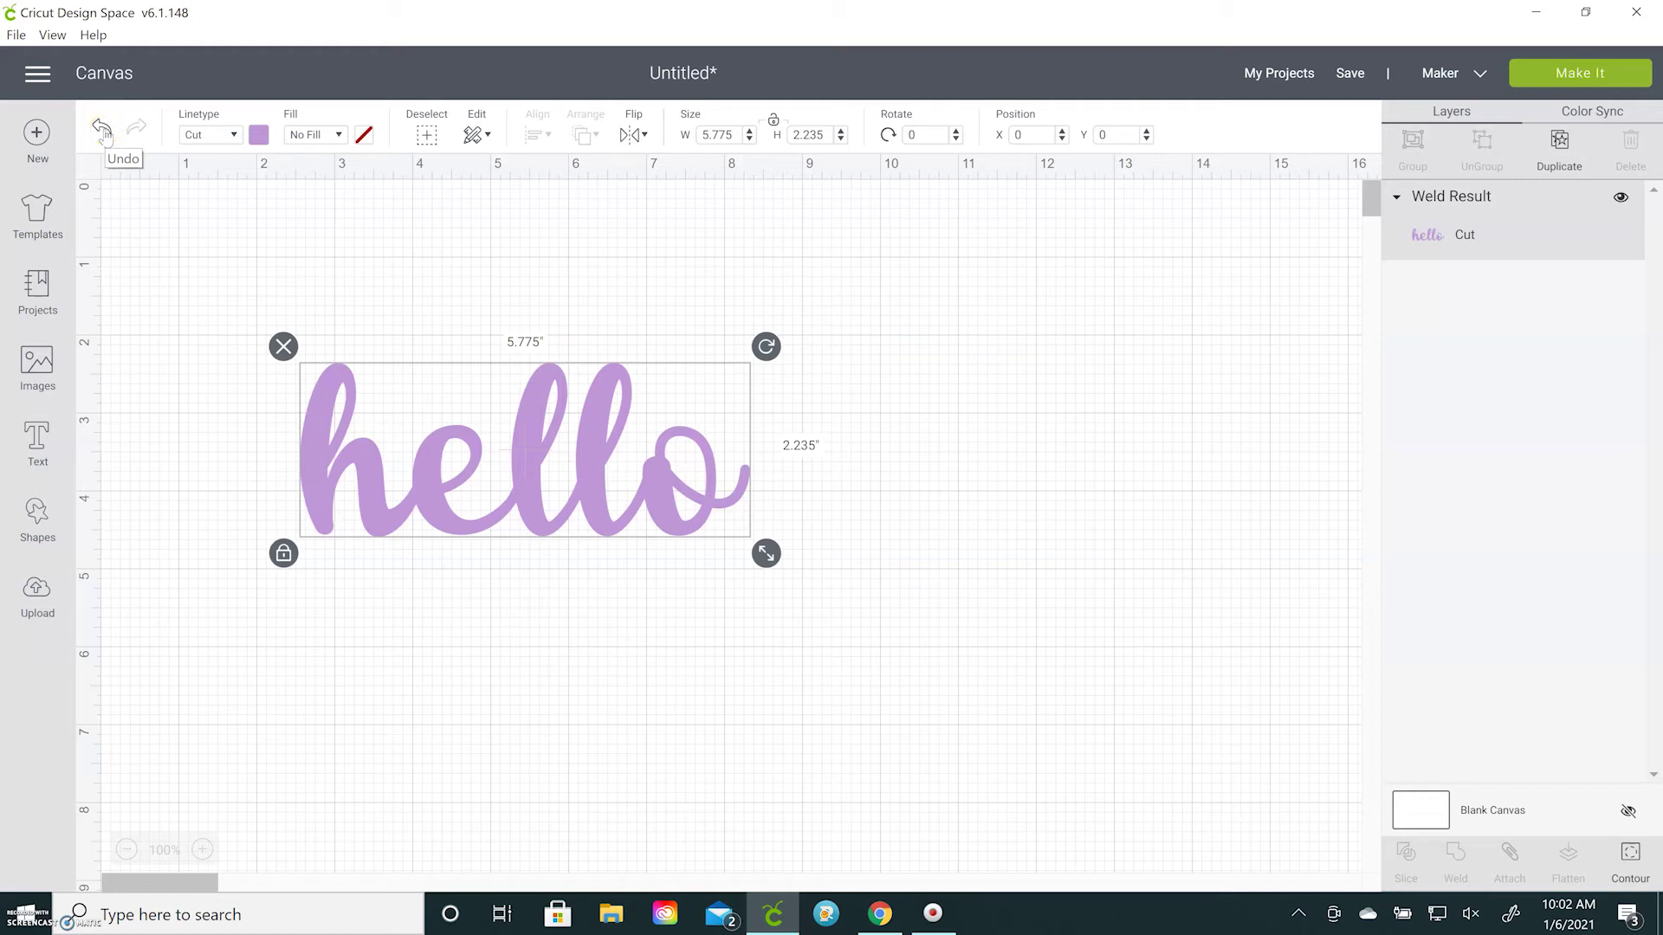
# Undo the slight move and the weld of the "hello" text.
pyautogui.click(103, 131)
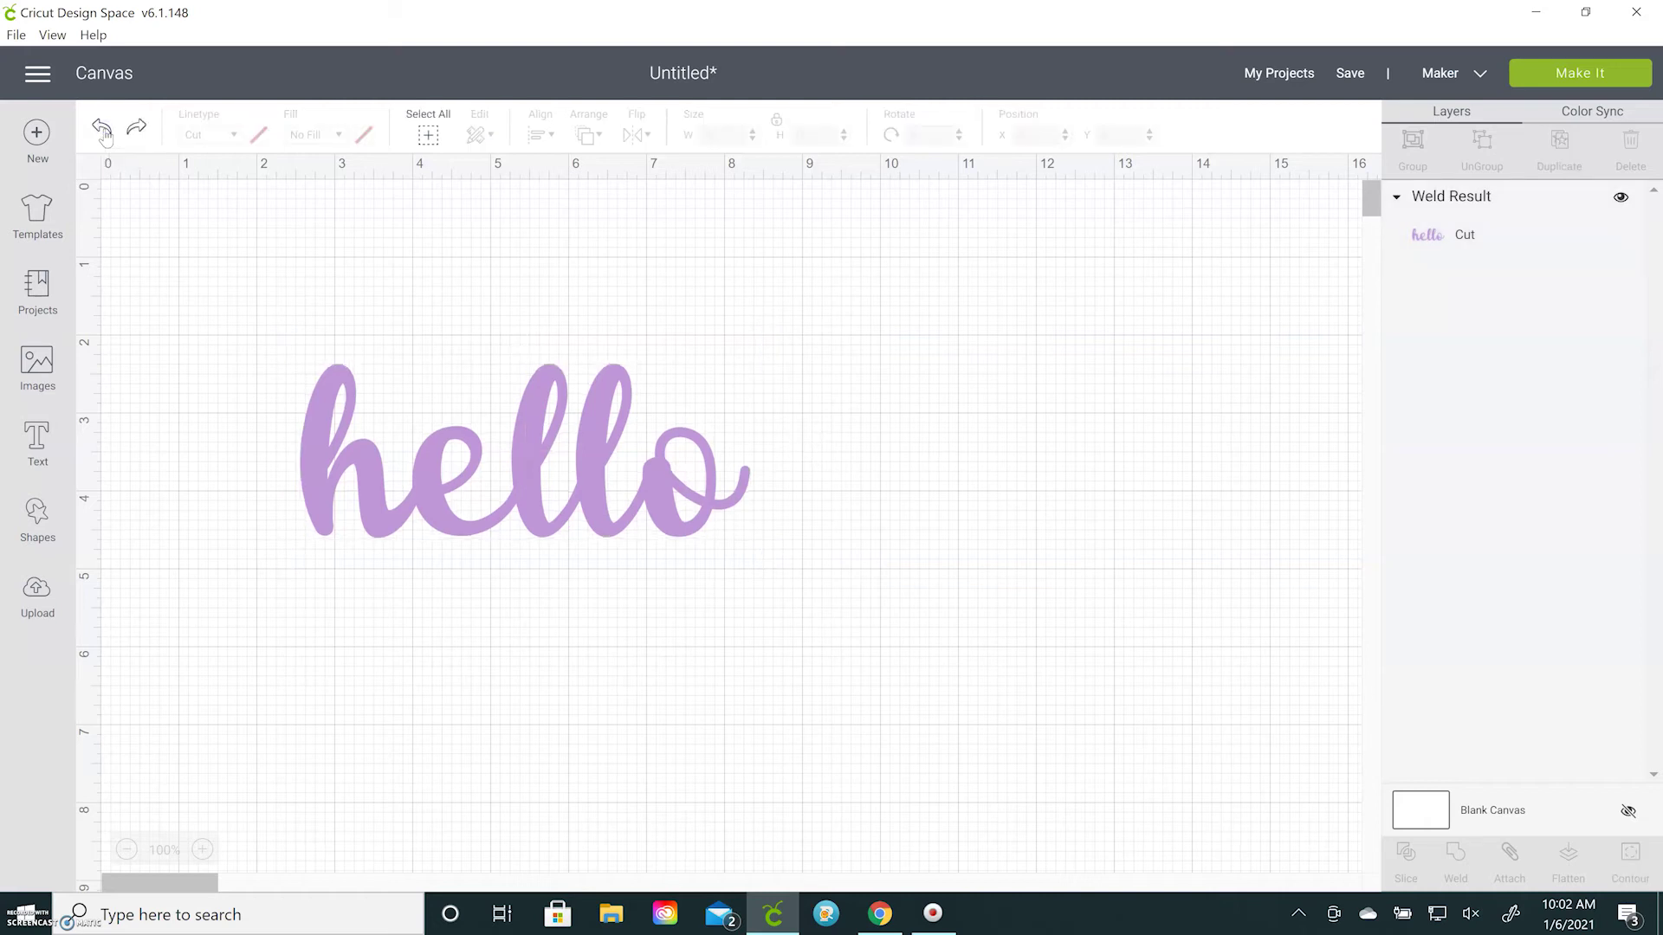
pyautogui.click(310, 396)
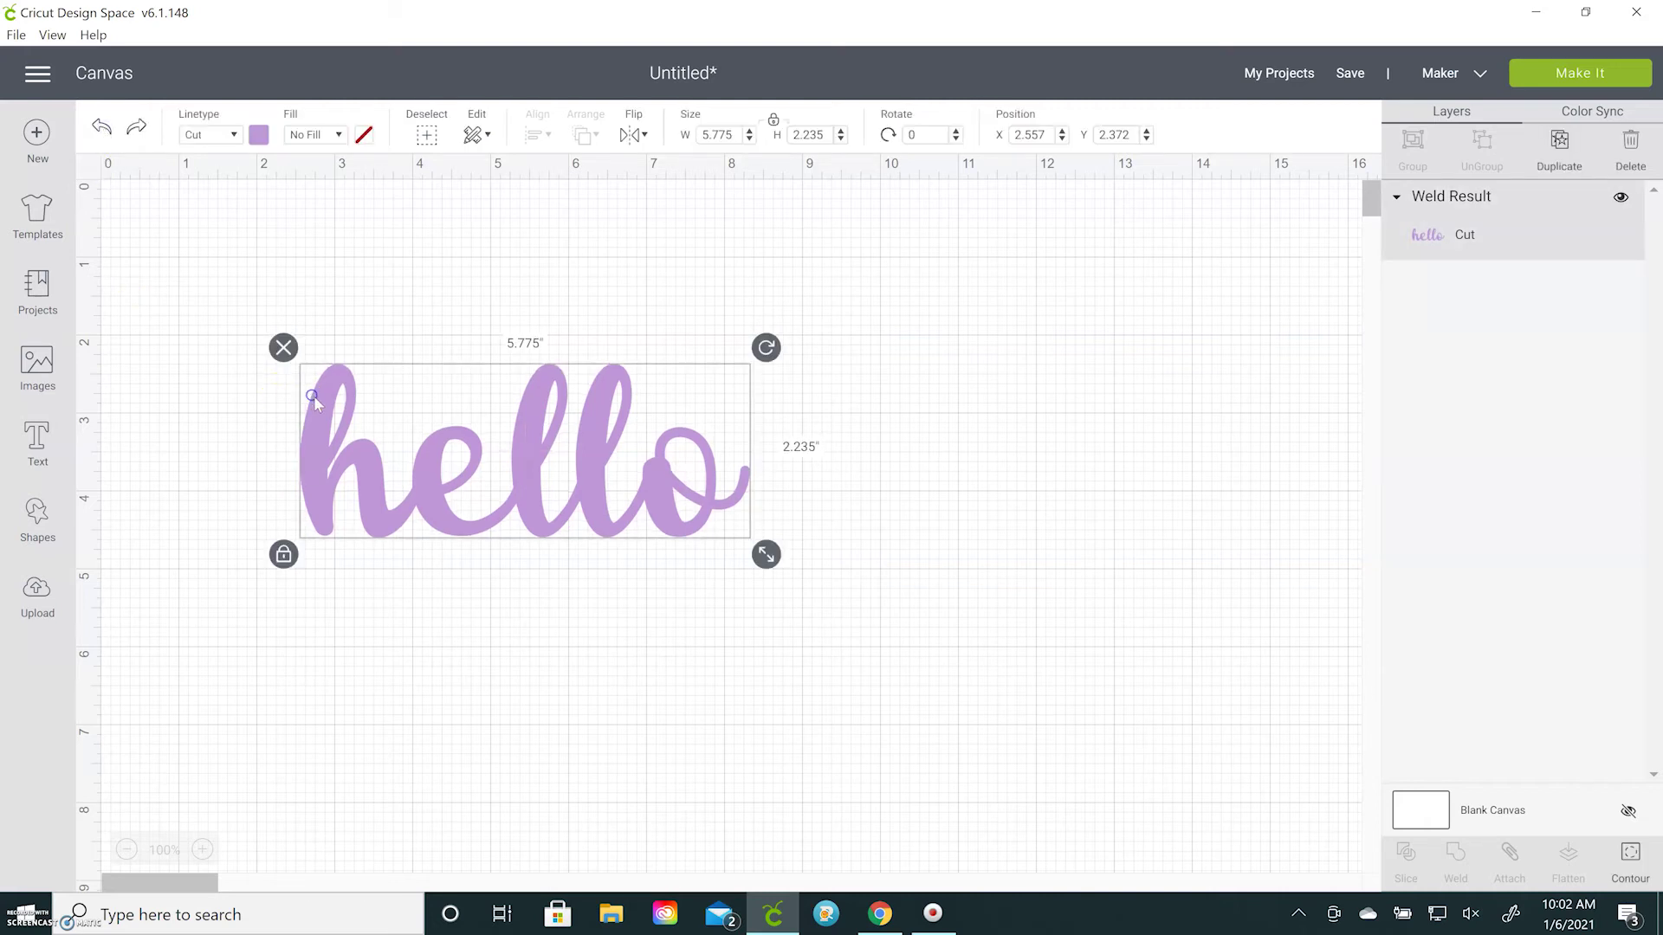
pyautogui.click(103, 129)
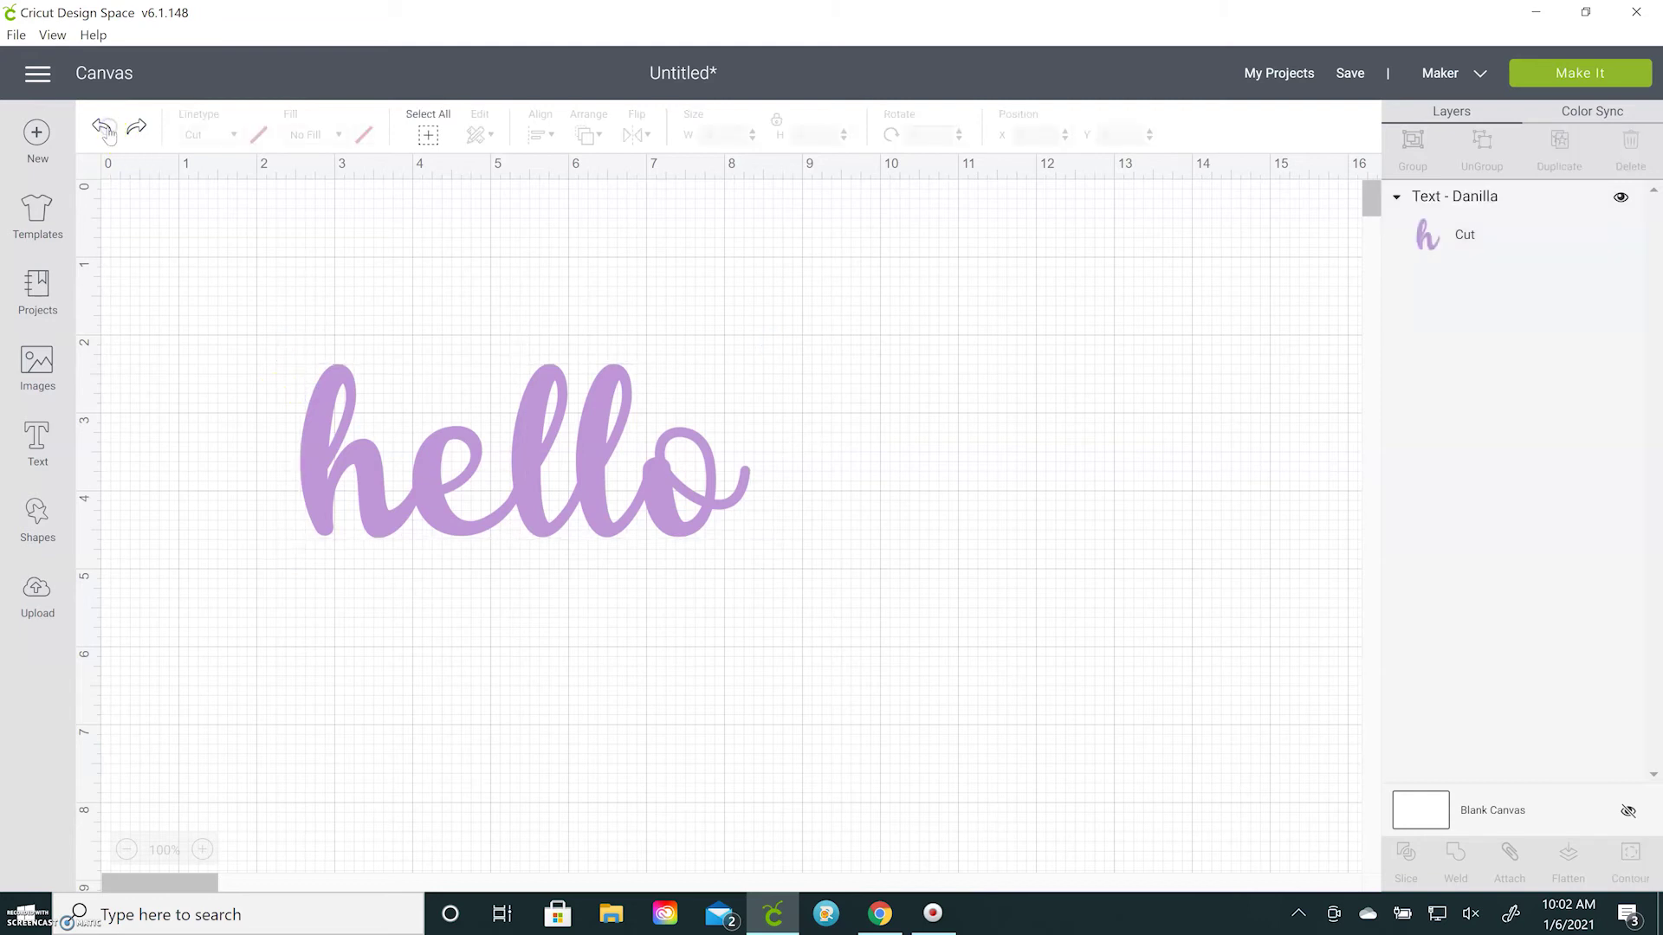
# Attach the "hello" text and move it to about X 3.82, Y 2.71.
pyautogui.click(329, 400)
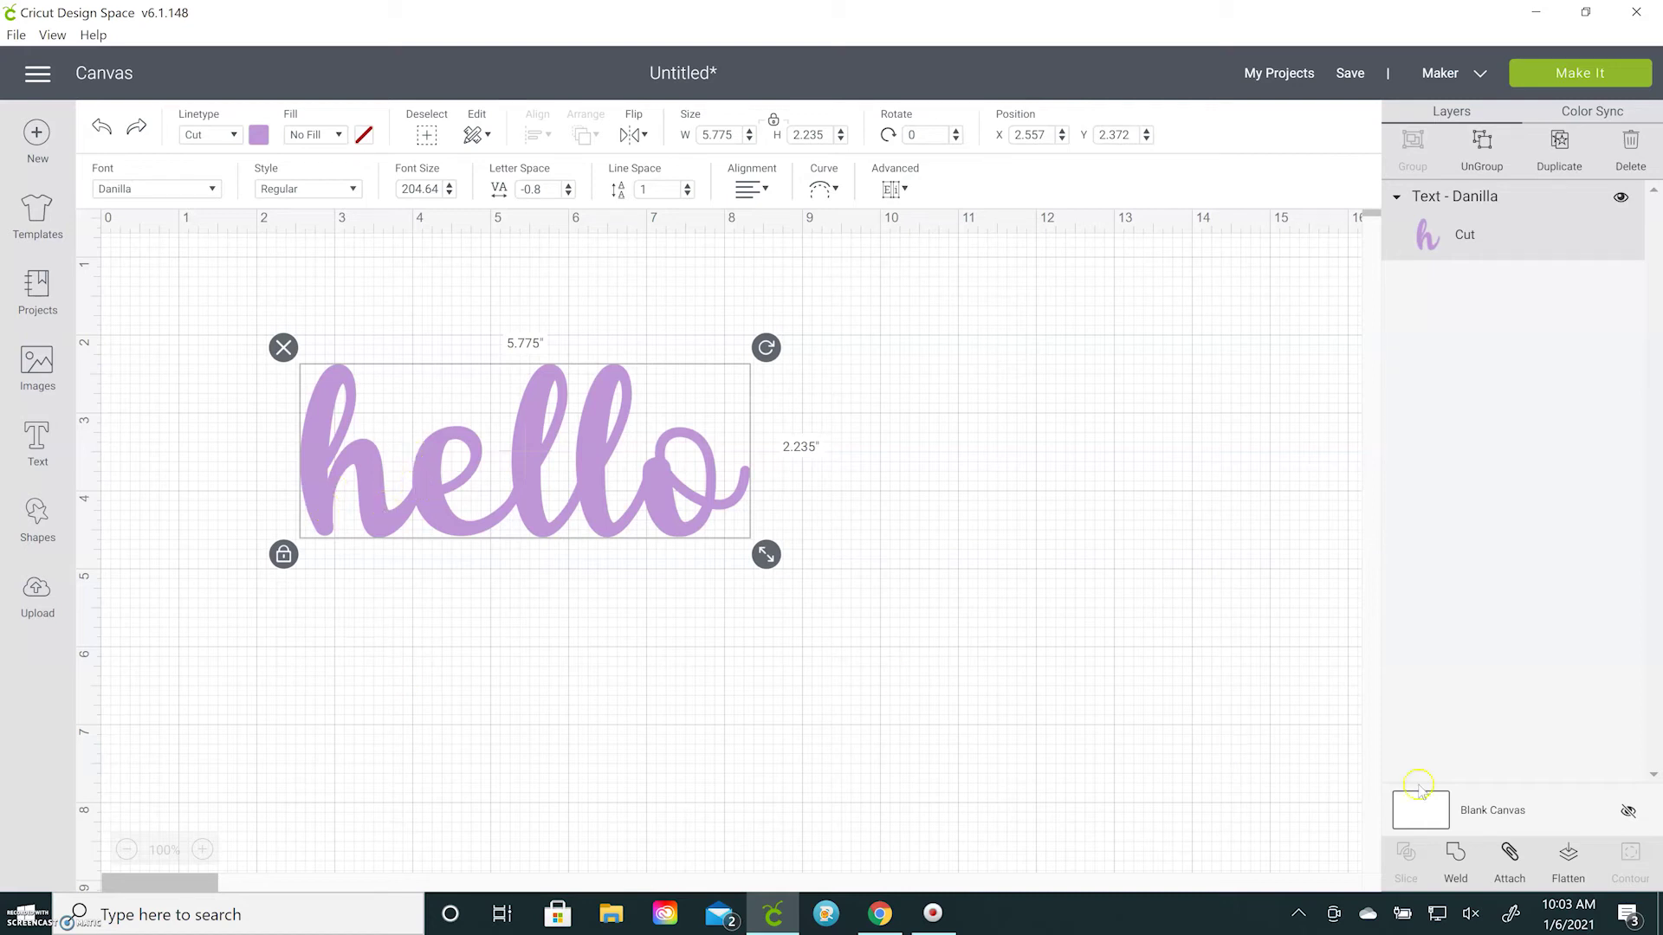
pyautogui.click(1509, 856)
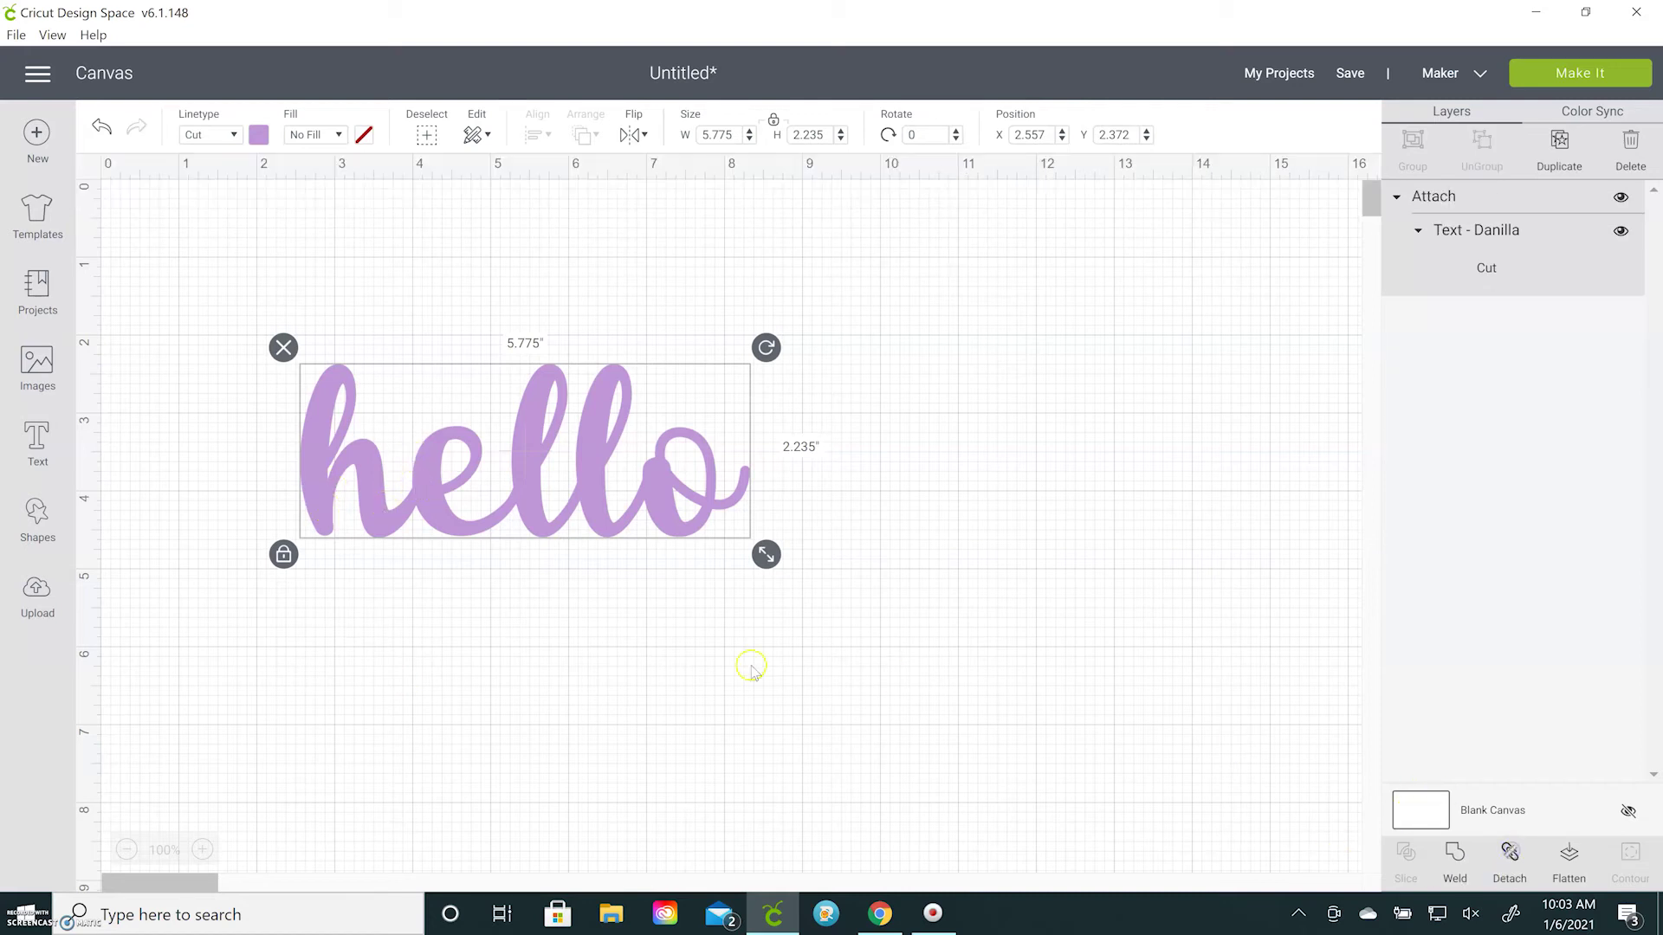
pyautogui.click(474, 472)
pyautogui.moveTo(473, 472); pyautogui.dragTo(573, 498)
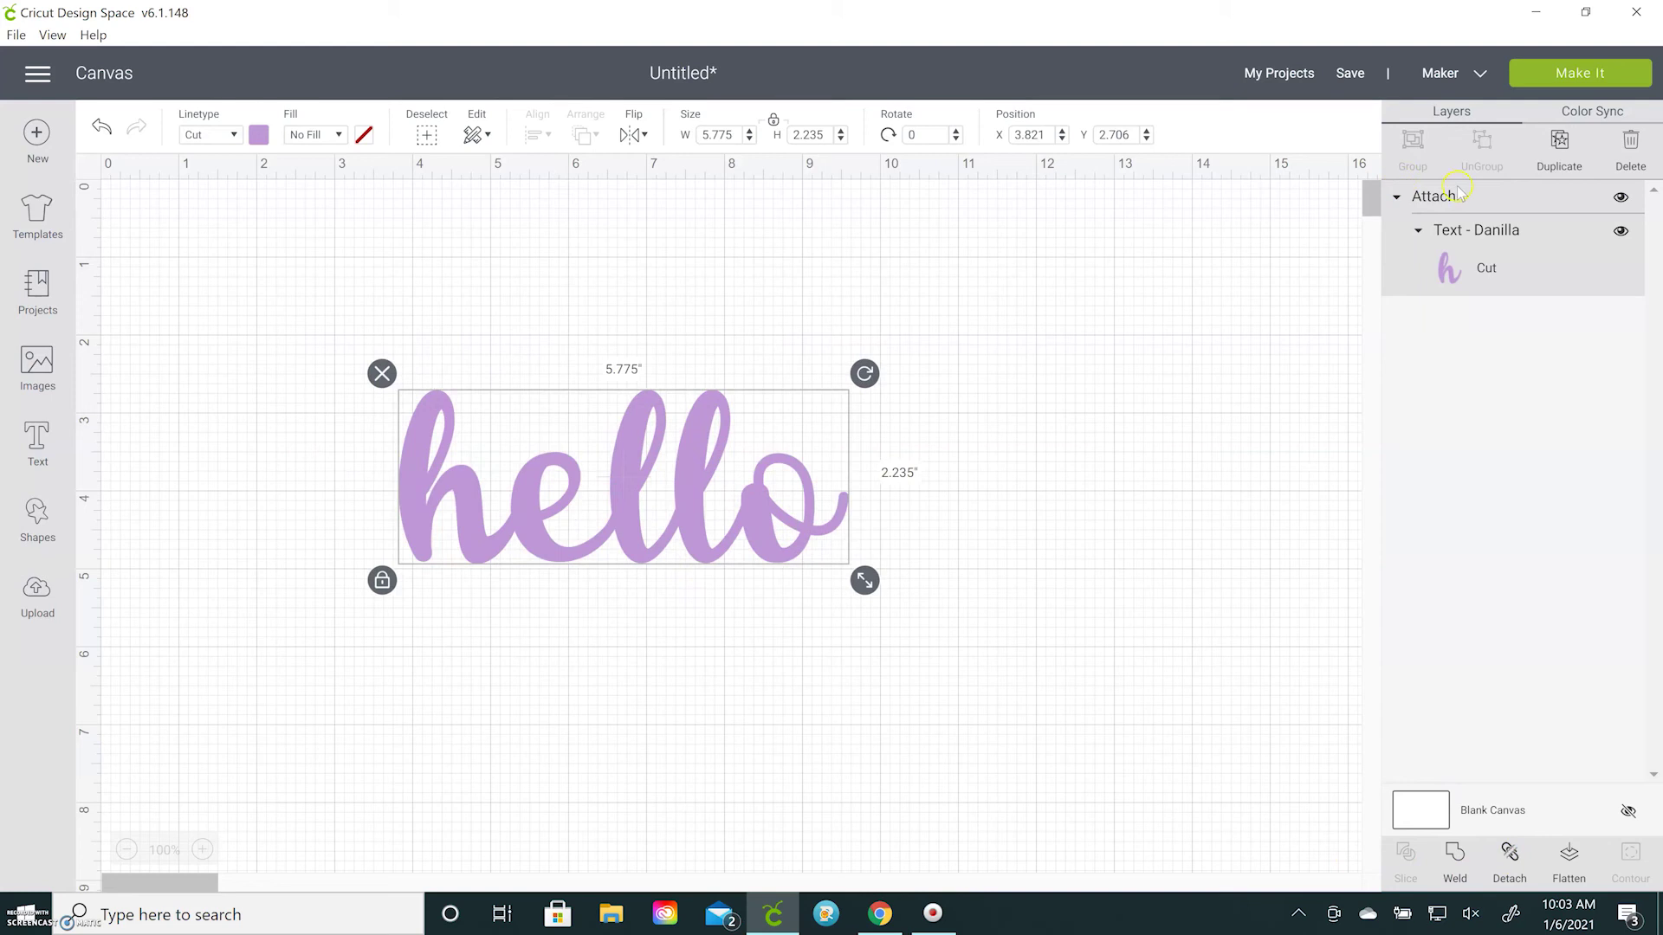
# Check the attached "hello" text's cut lines in the mat preview and return to the canvas.
pyautogui.click(1596, 74)
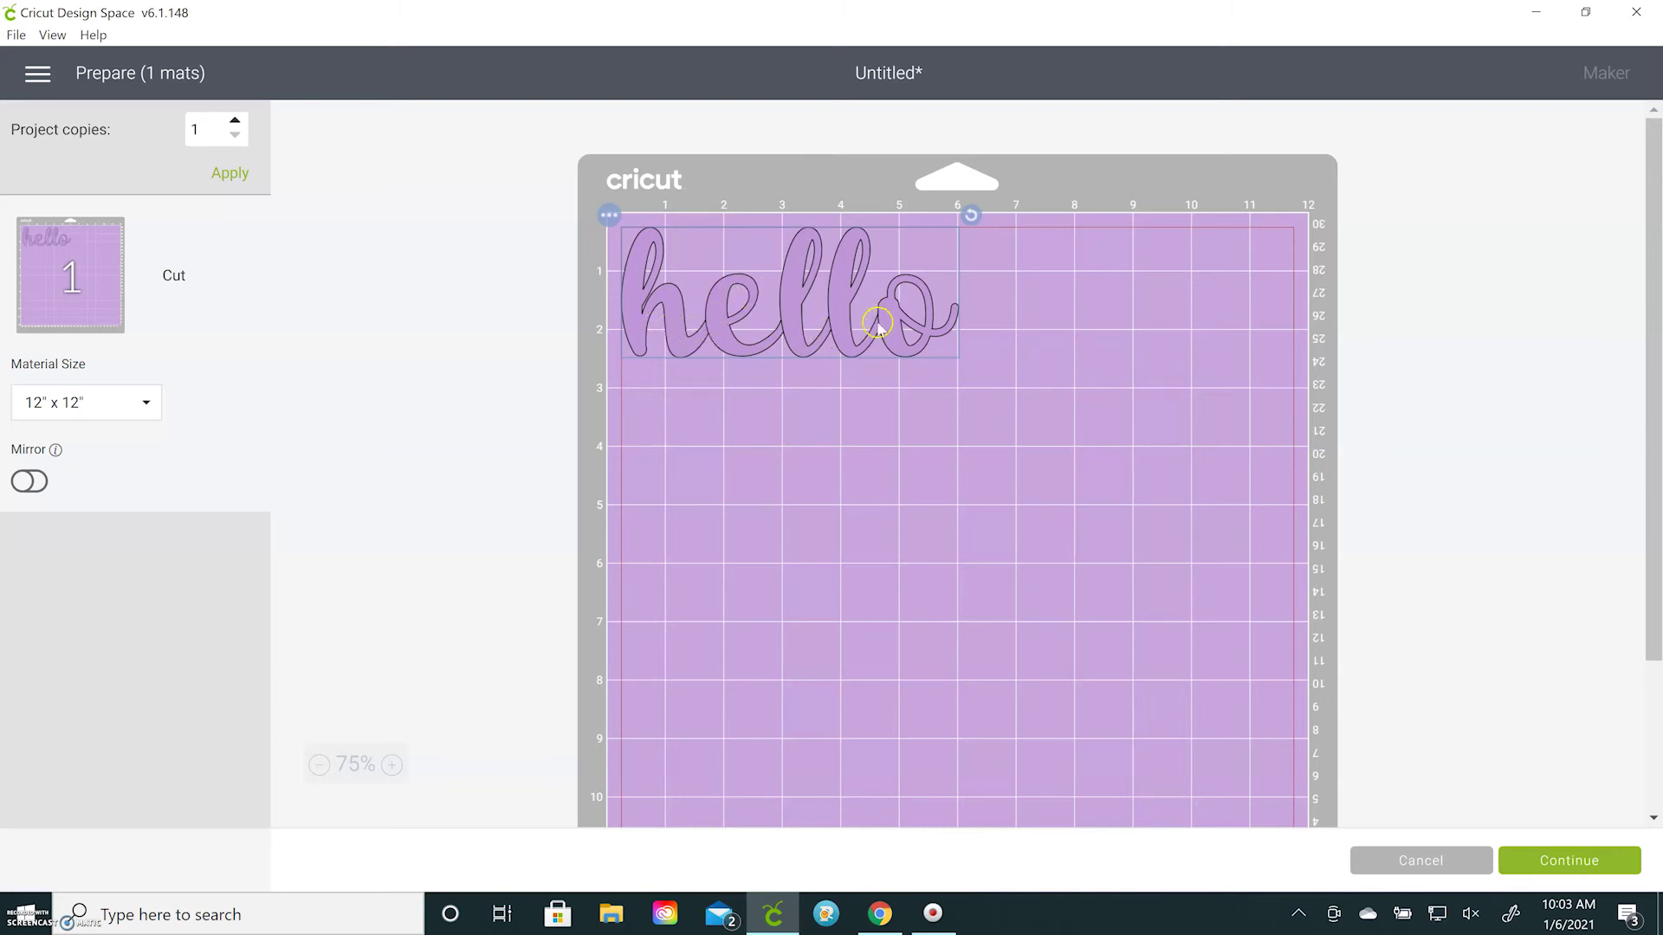
pyautogui.click(1394, 861)
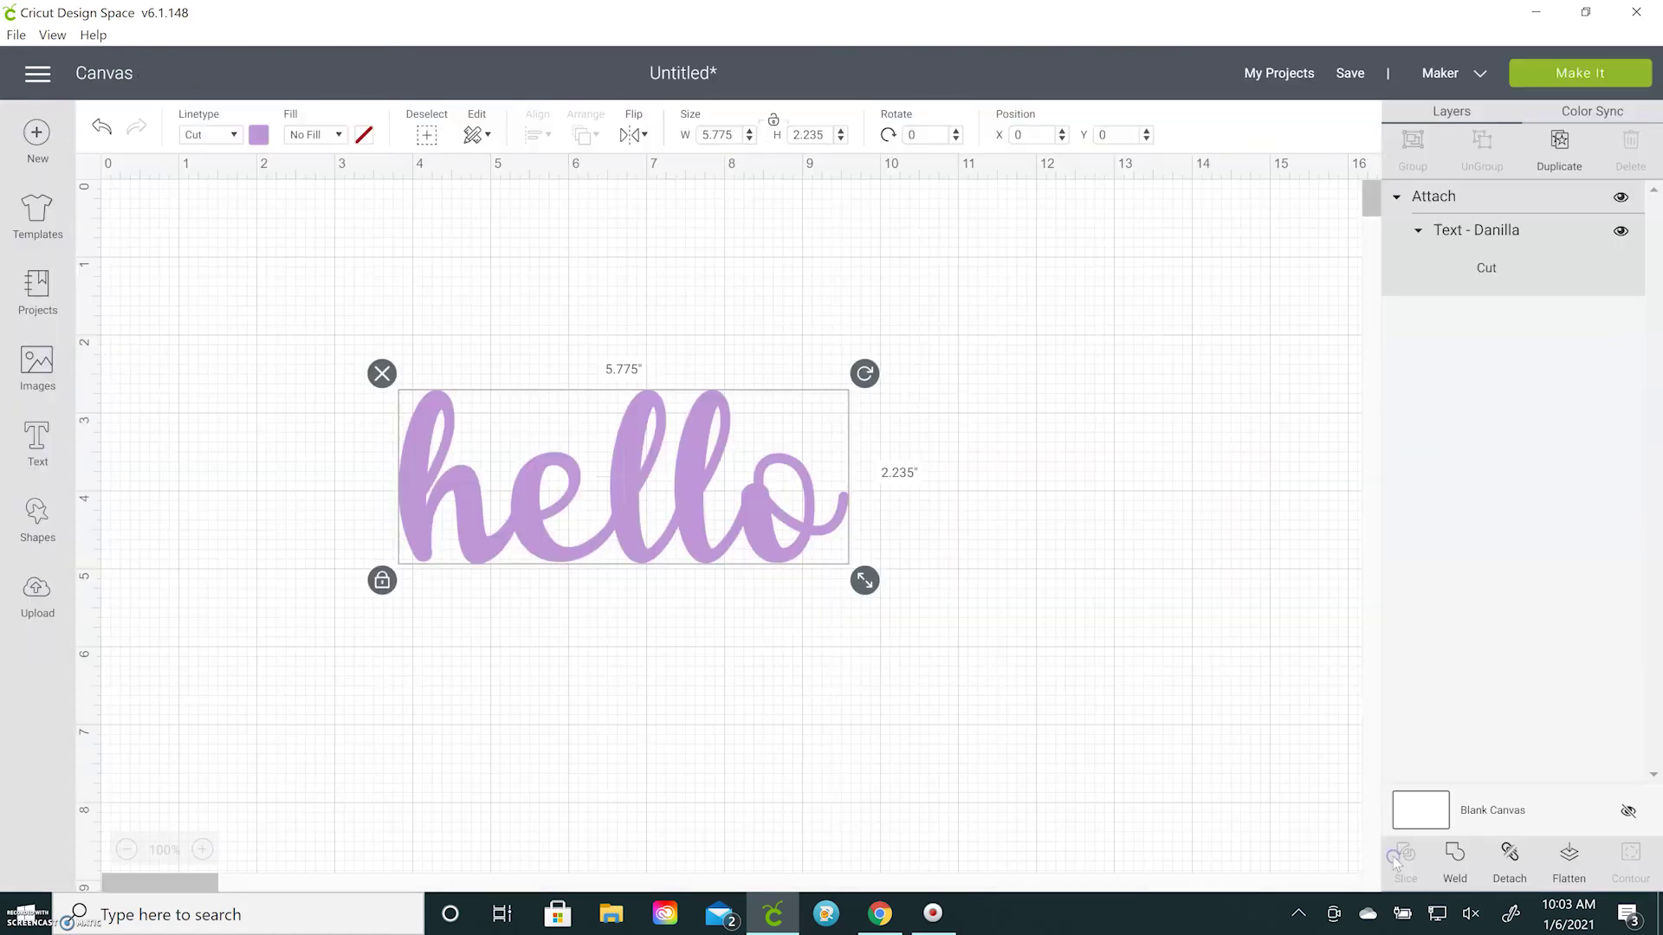
# Delete the attached purple text and add a new "hello" text to the canvas.
pyautogui.click(455, 433)
pyautogui.press('Delete')
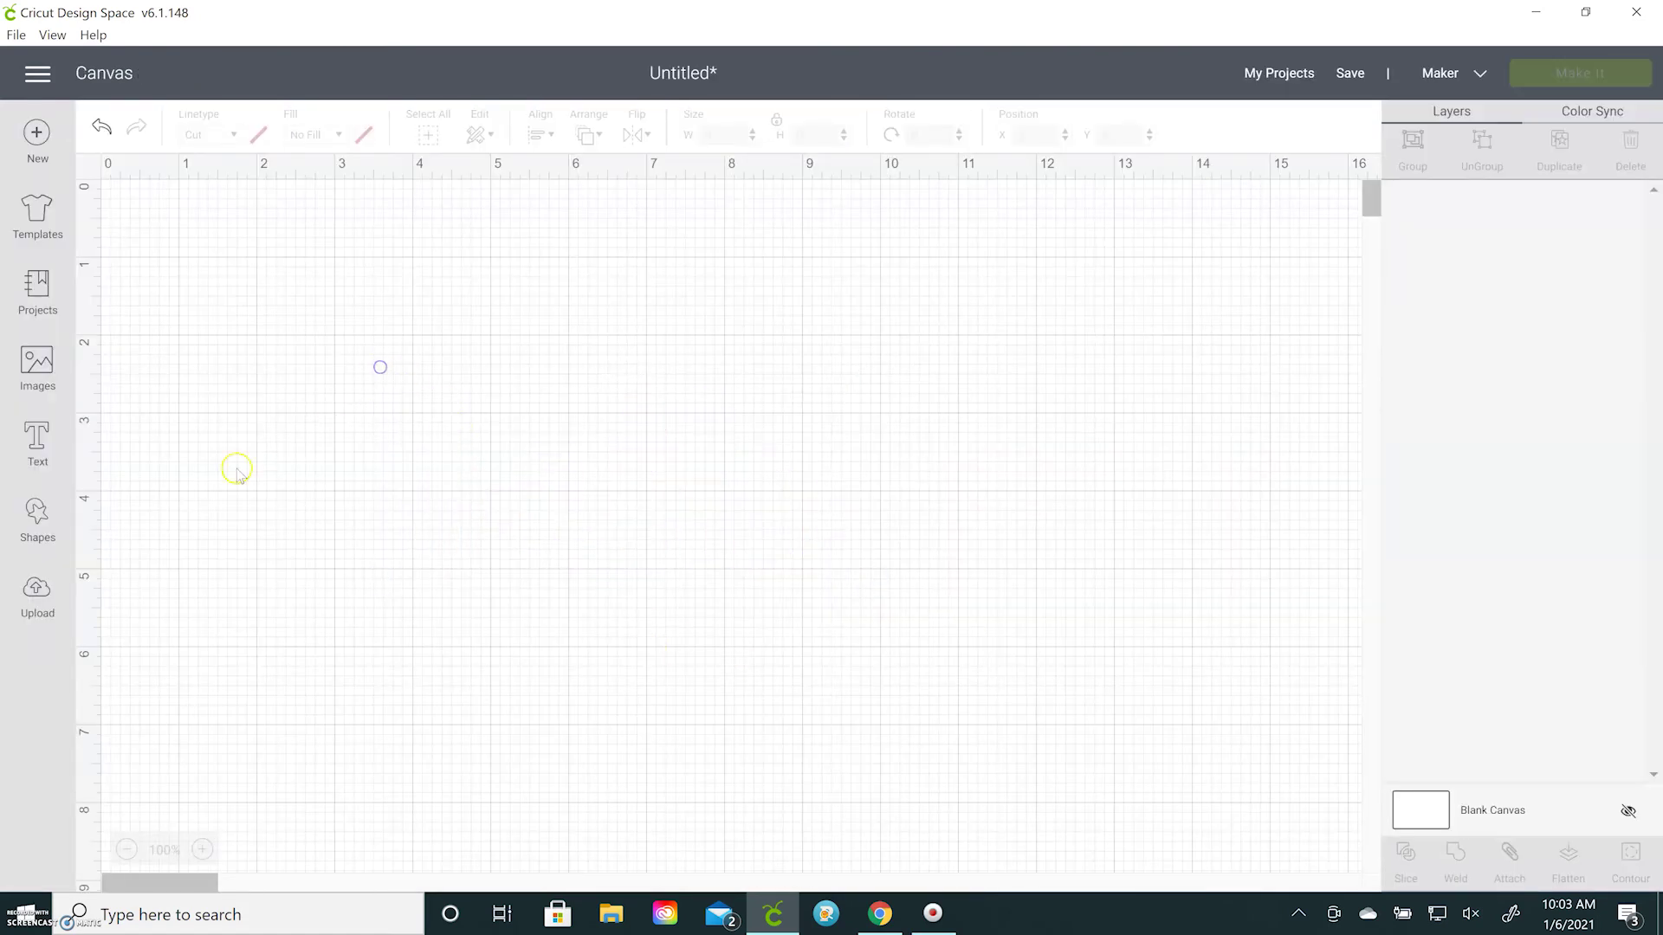
pyautogui.click(43, 459)
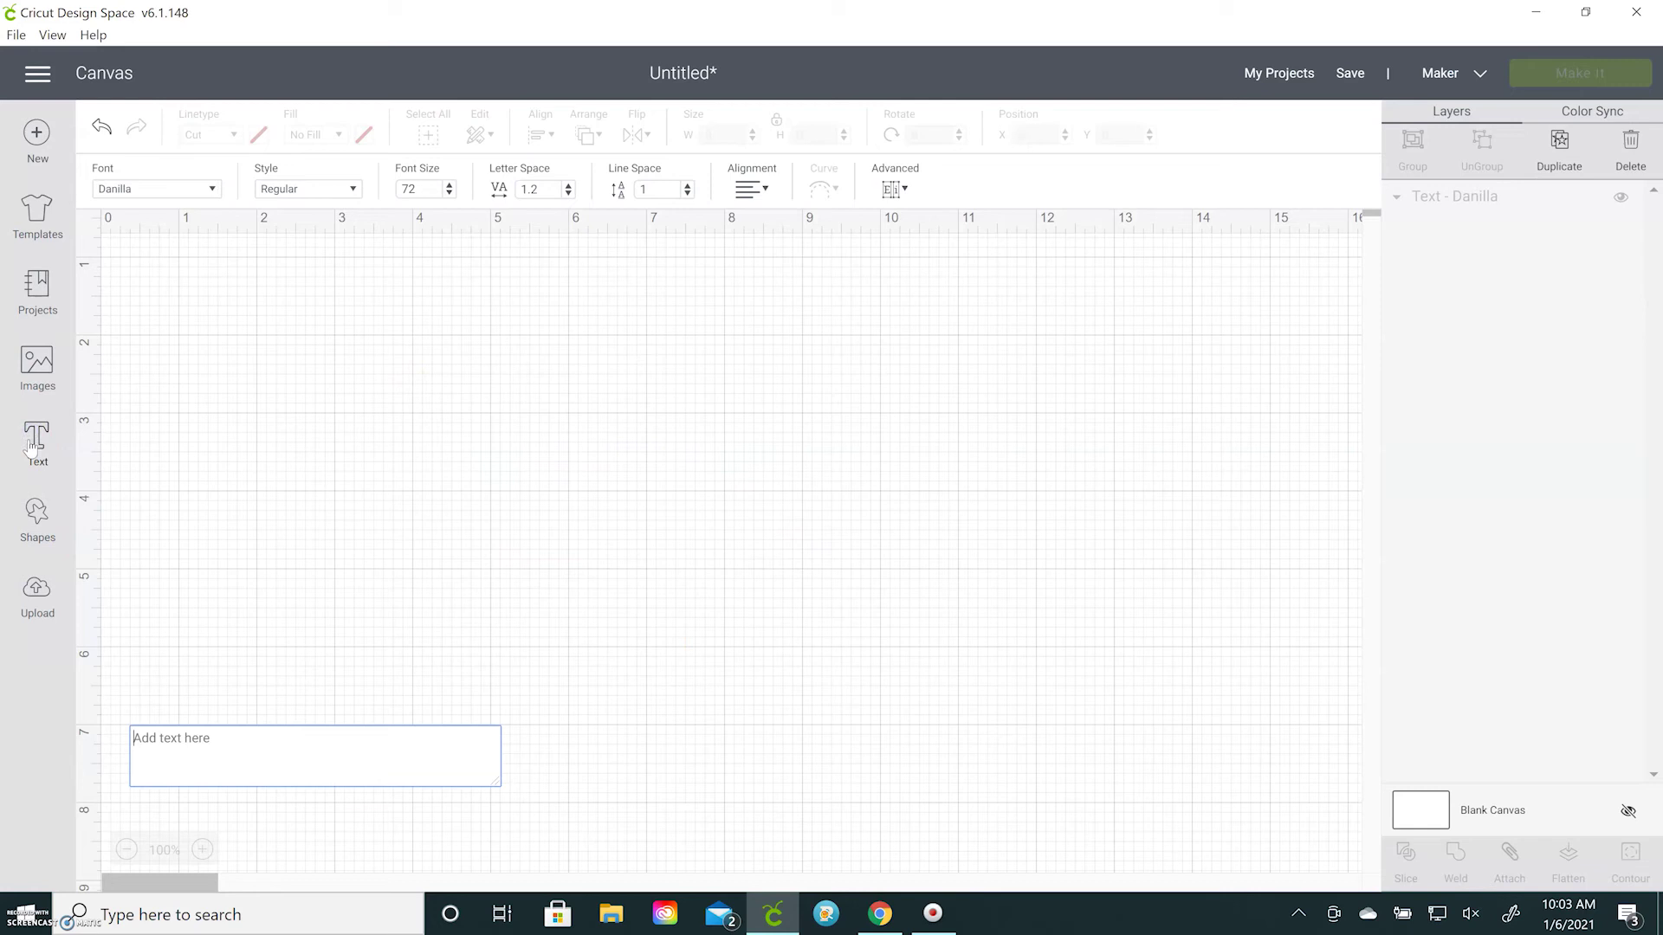
pyautogui.write('hello')
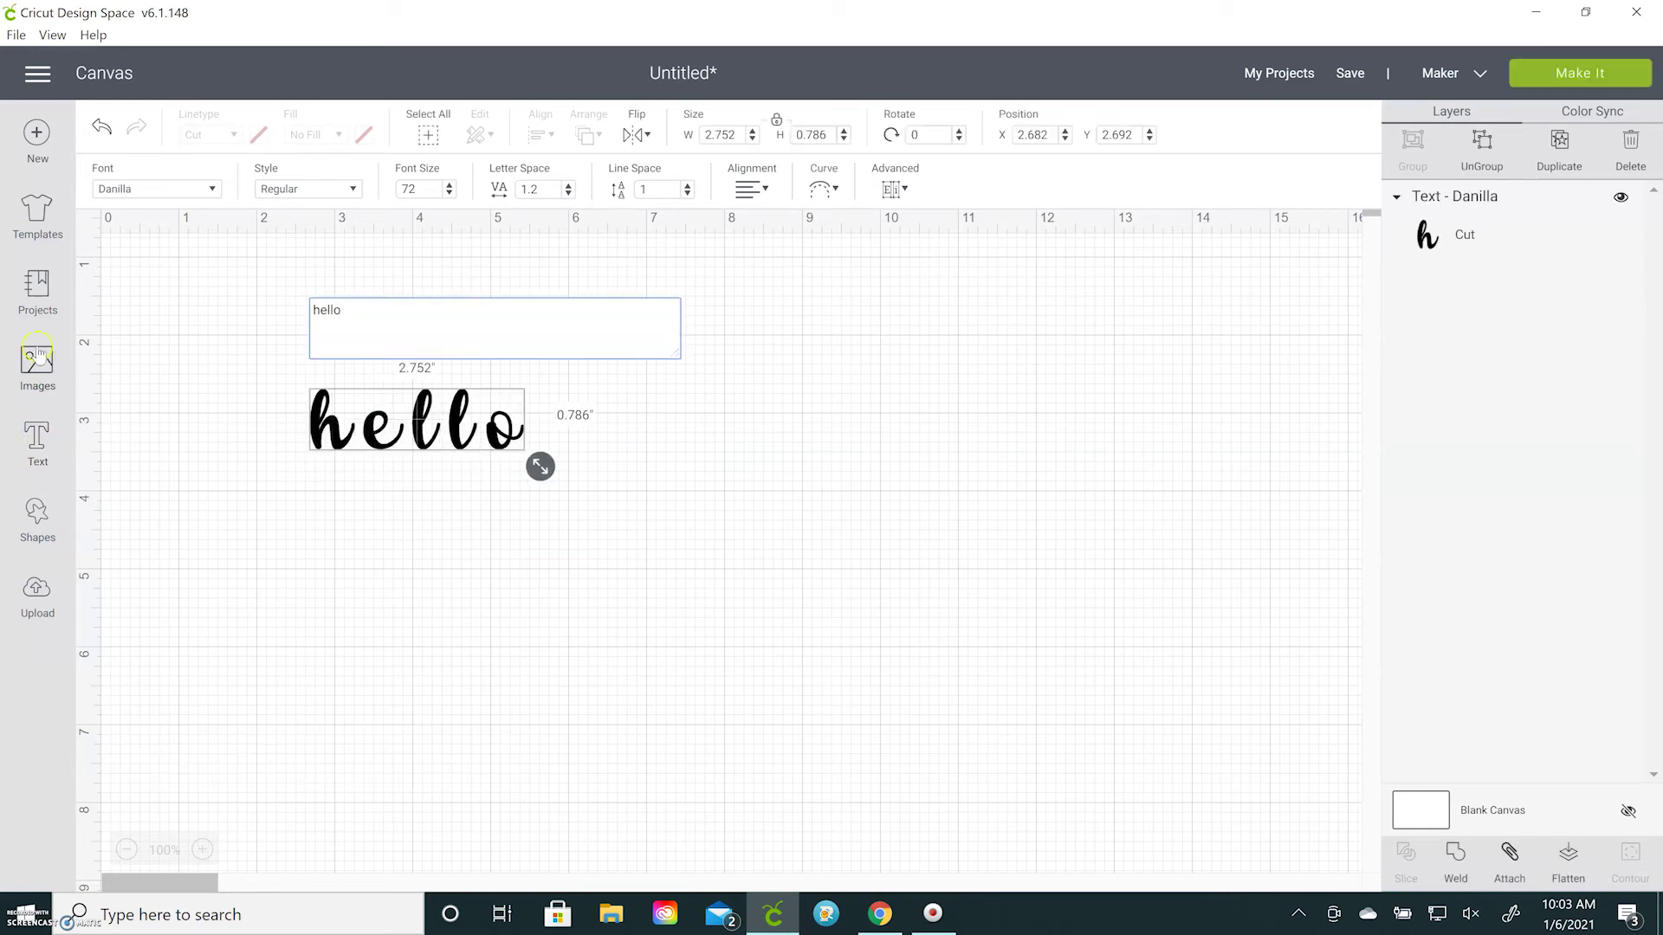
# Change the new "hello" text's font to Falling Star Script.
pyautogui.click(180, 188)
pyautogui.scroll(-1, 532, 344)
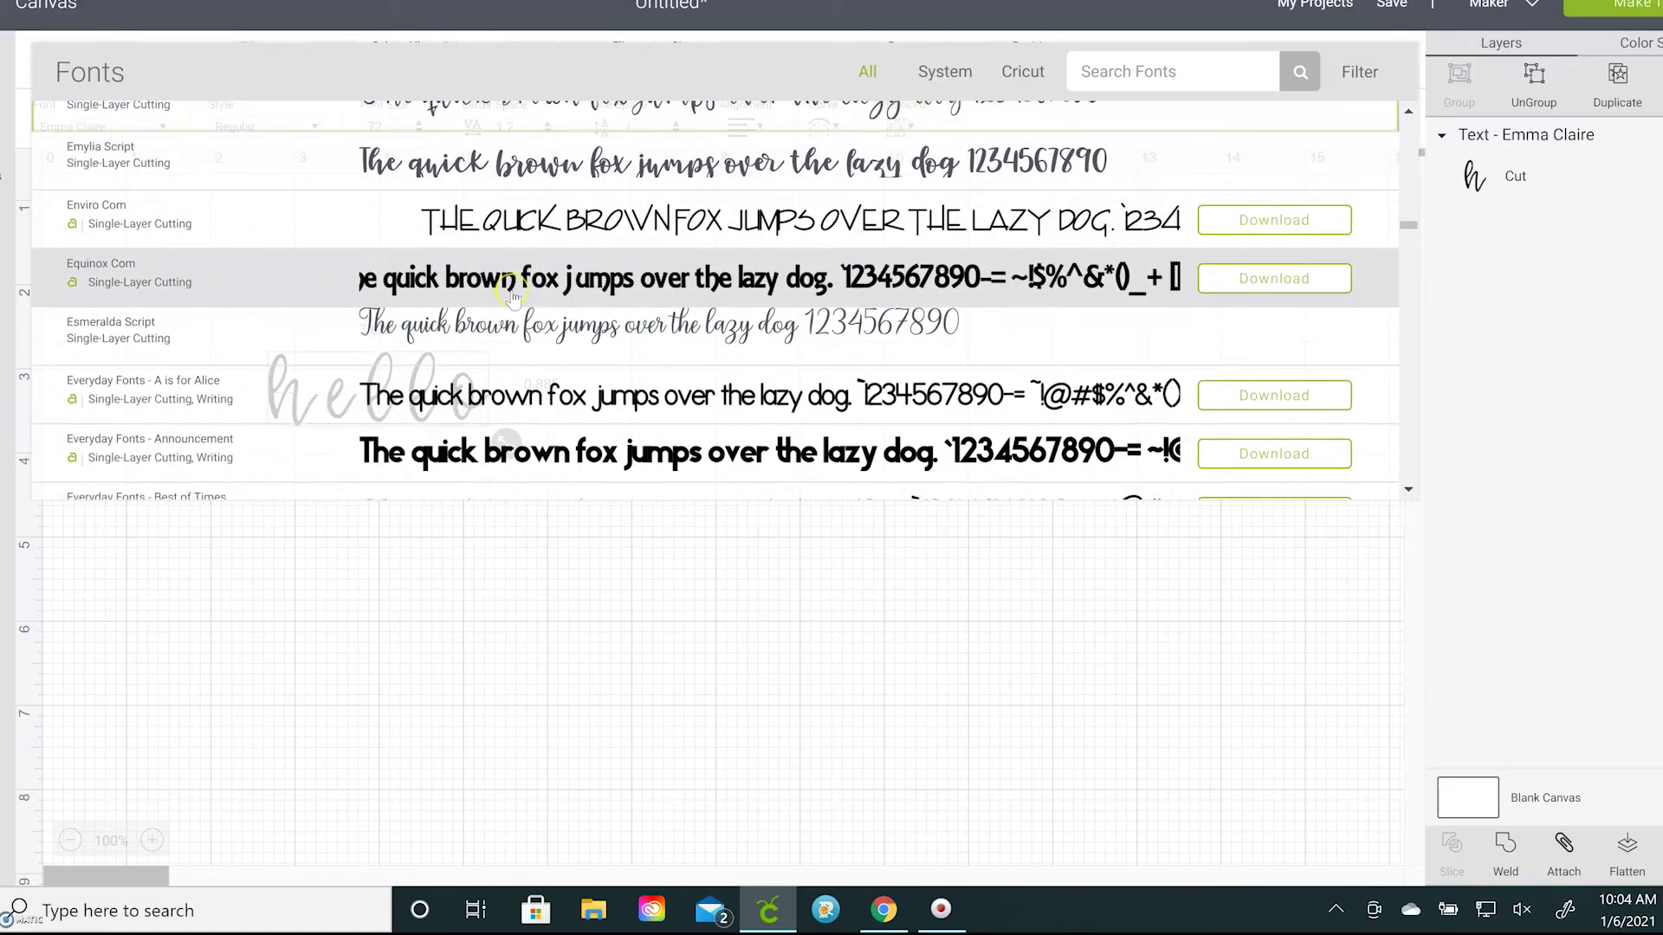
pyautogui.scroll(-3, 512, 296)
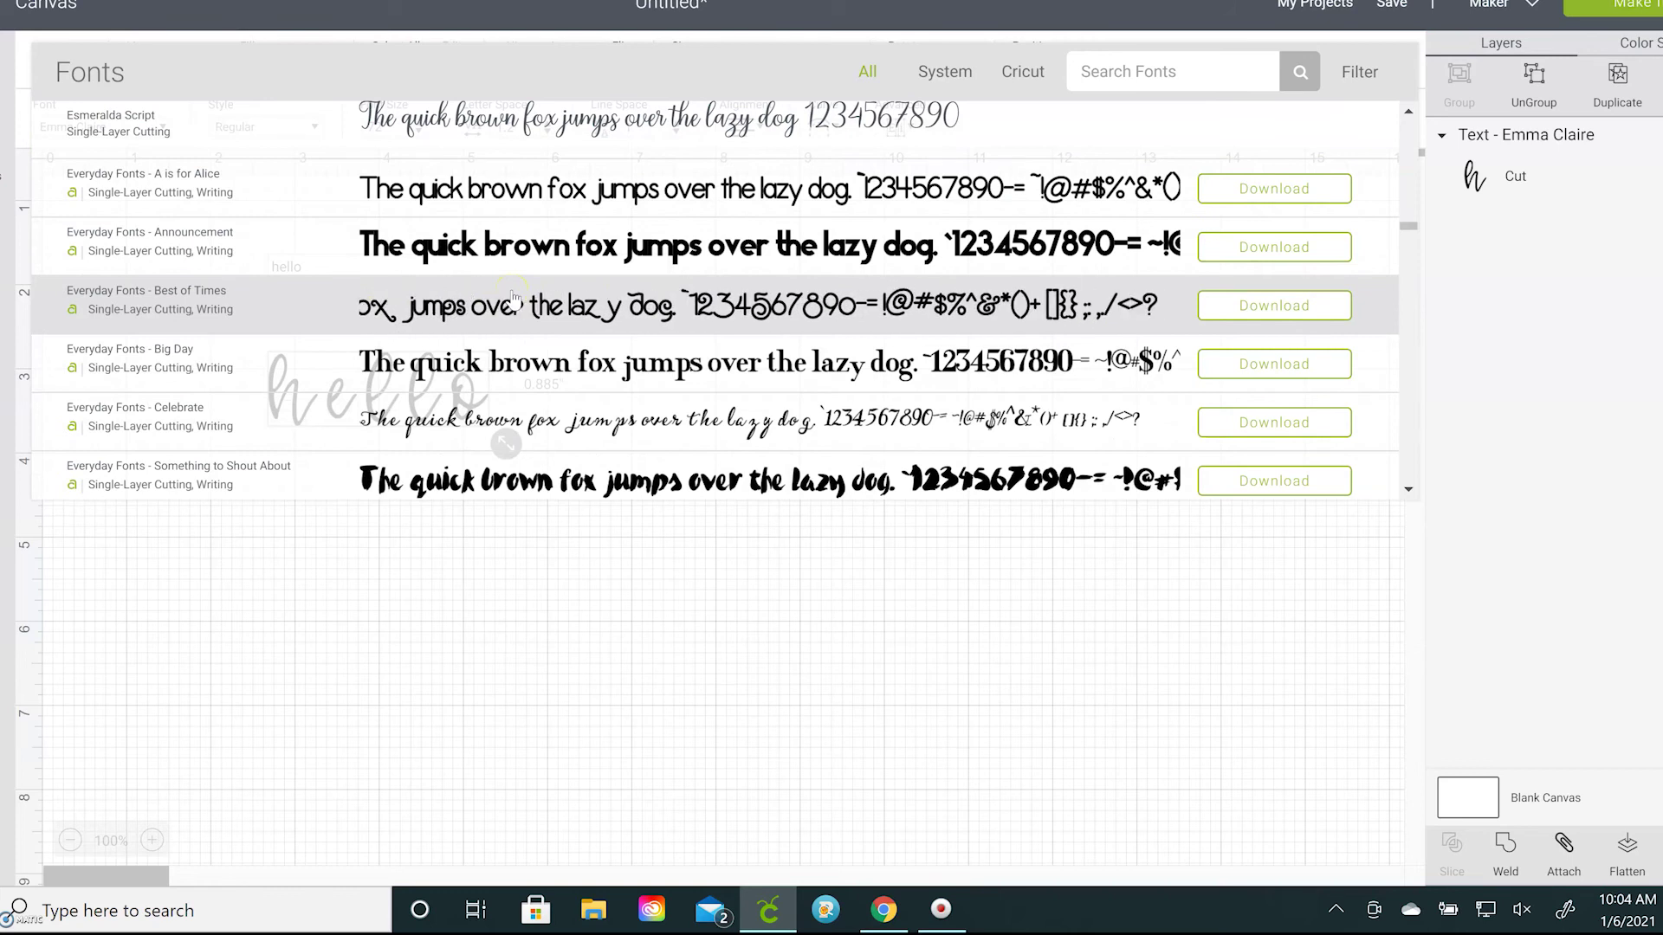
pyautogui.scroll(-10, 512, 296)
pyautogui.scroll(-5, 513, 296)
pyautogui.scroll(3, 513, 296)
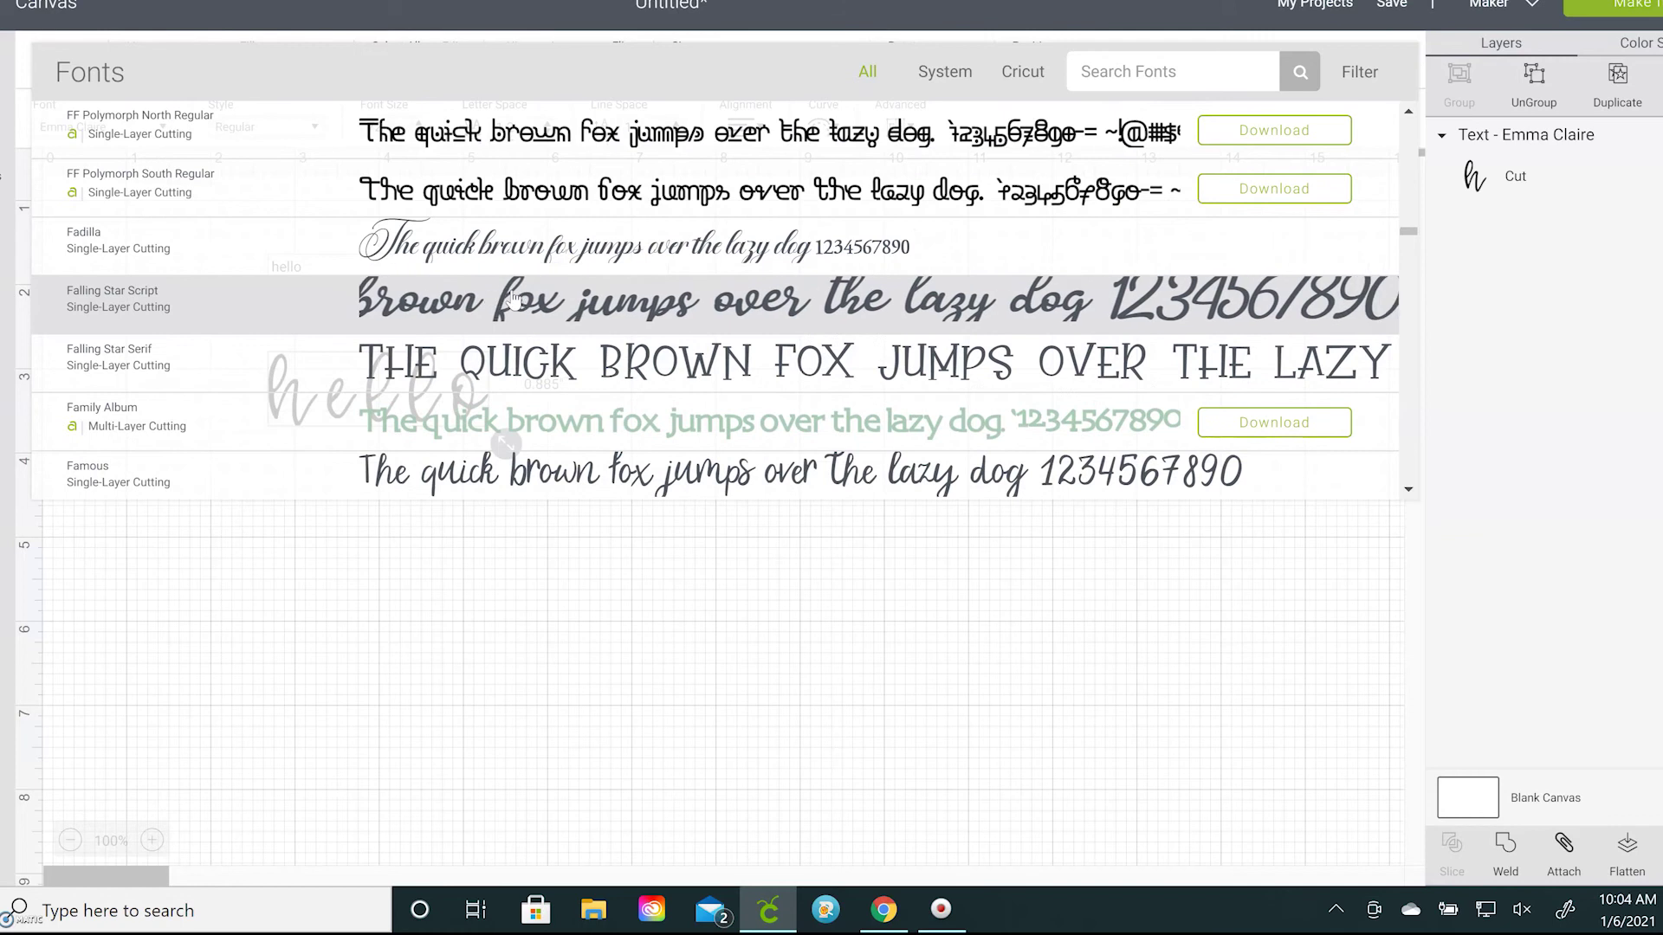
pyautogui.click(648, 294)
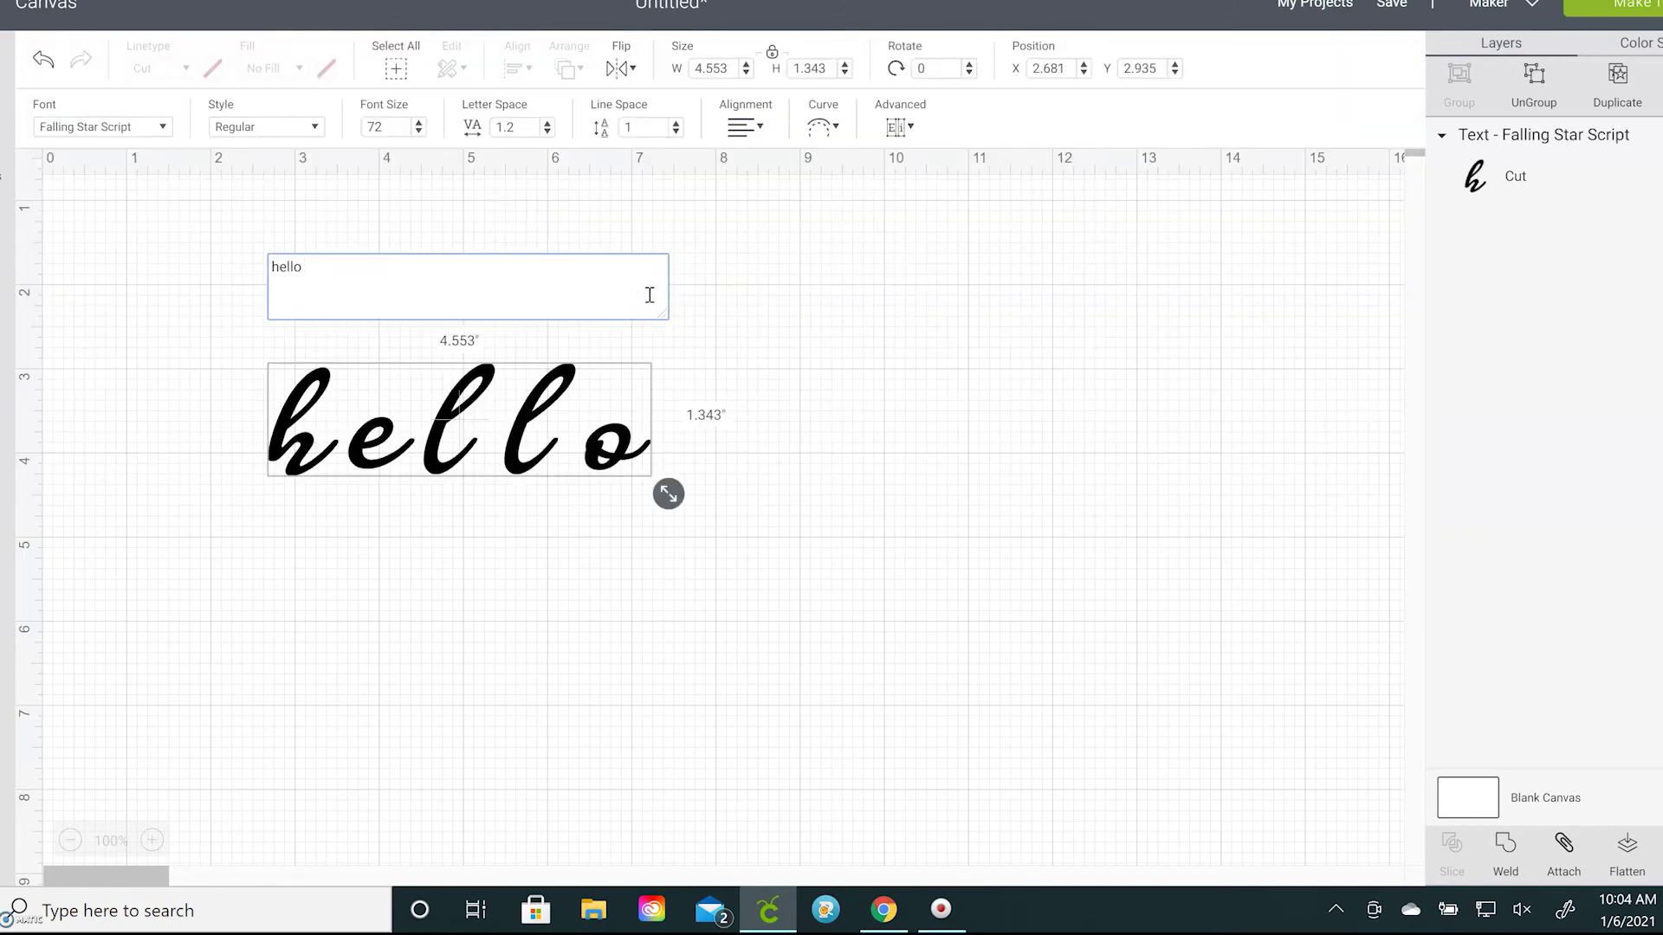
# Reduce the Falling Star Script text's letter spacing to -1.4.
pyautogui.click(547, 131)
pyautogui.click(547, 132)
pyautogui.click(547, 131)
pyautogui.click(548, 132)
pyautogui.click(547, 131)
pyautogui.click(547, 131)
pyautogui.click(548, 132)
pyautogui.click(548, 131)
pyautogui.click(547, 132)
pyautogui.click(547, 131)
pyautogui.click(547, 132)
pyautogui.click(547, 131)
pyautogui.click(547, 132)
pyautogui.click(547, 132)
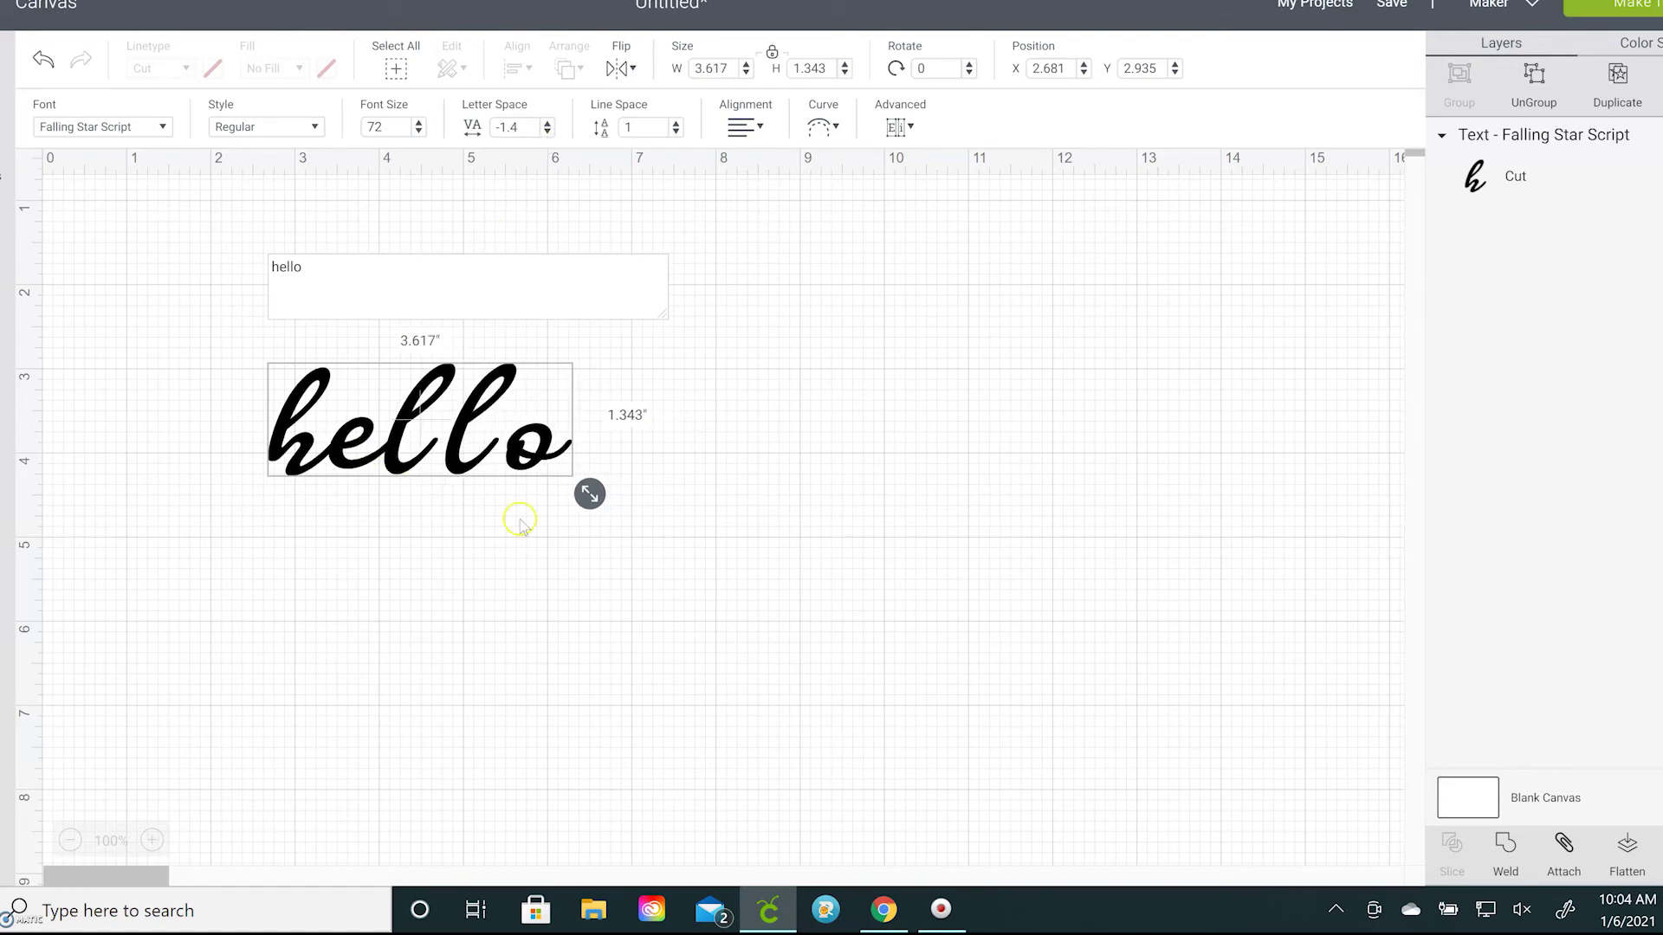
# Enlarge the "hello" text to about 7.3 in wide by 2.71 in high and move it to about X 2, Y 2.05.
pyautogui.moveTo(590, 494); pyautogui.dragTo(897, 604)
pyautogui.moveTo(535, 522); pyautogui.dragTo(478, 449)
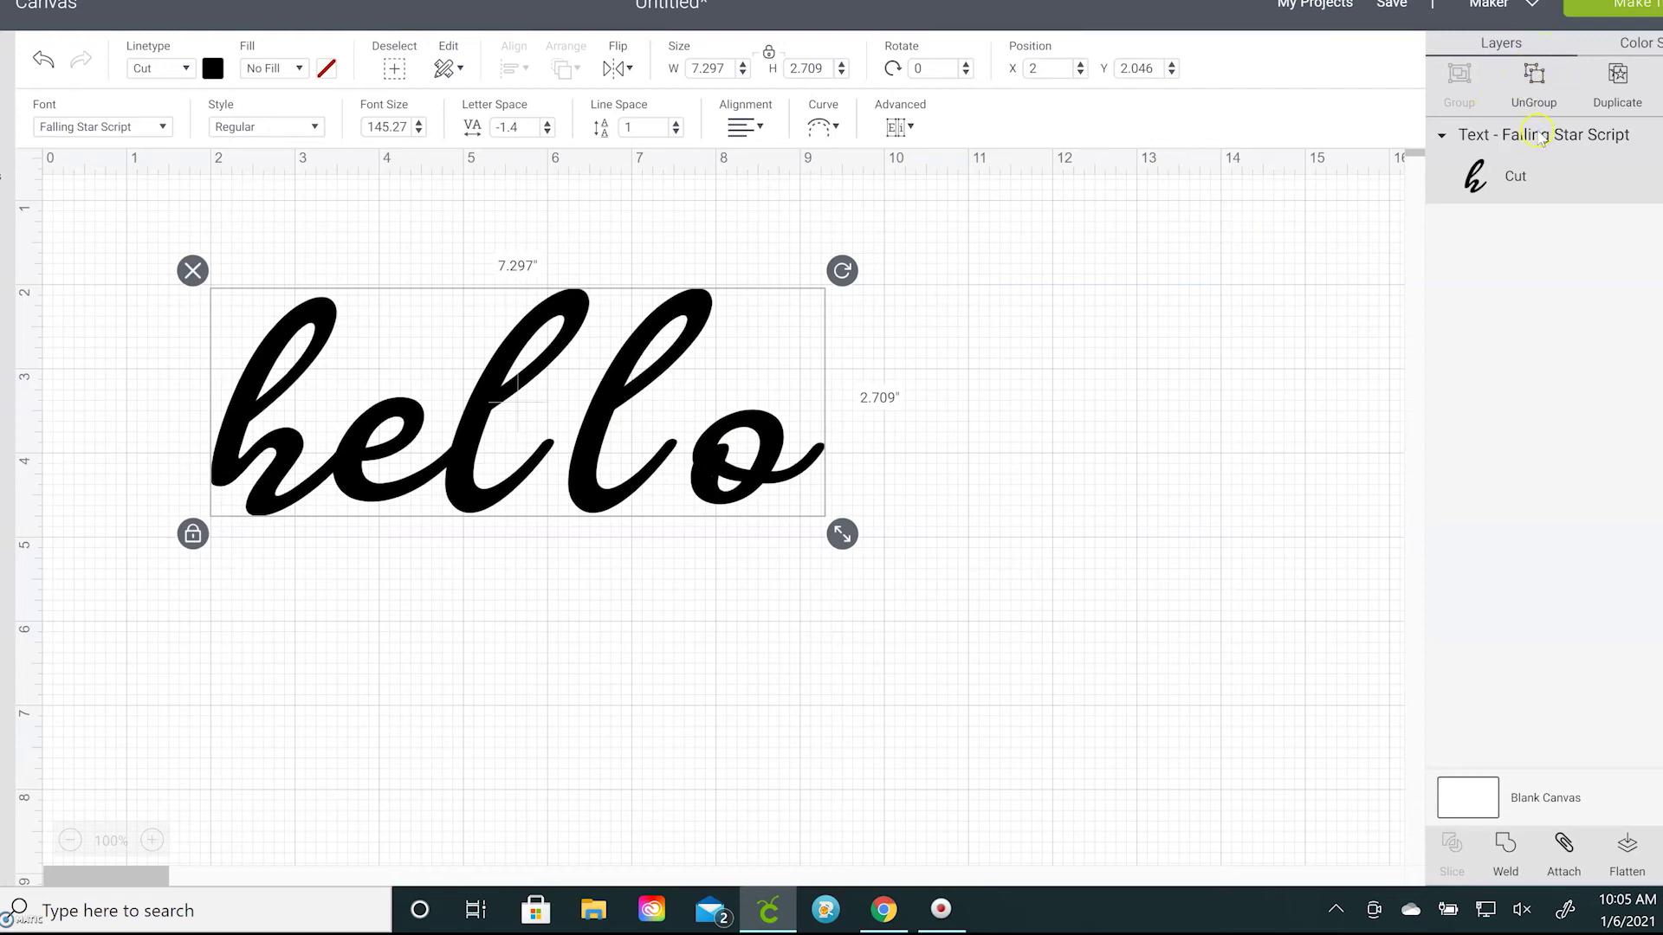
# Ungroup the "hello" letters and shift the second "l" and the "o" left to overlap, making the word about 6.52 in wide.
pyautogui.click(1531, 78)
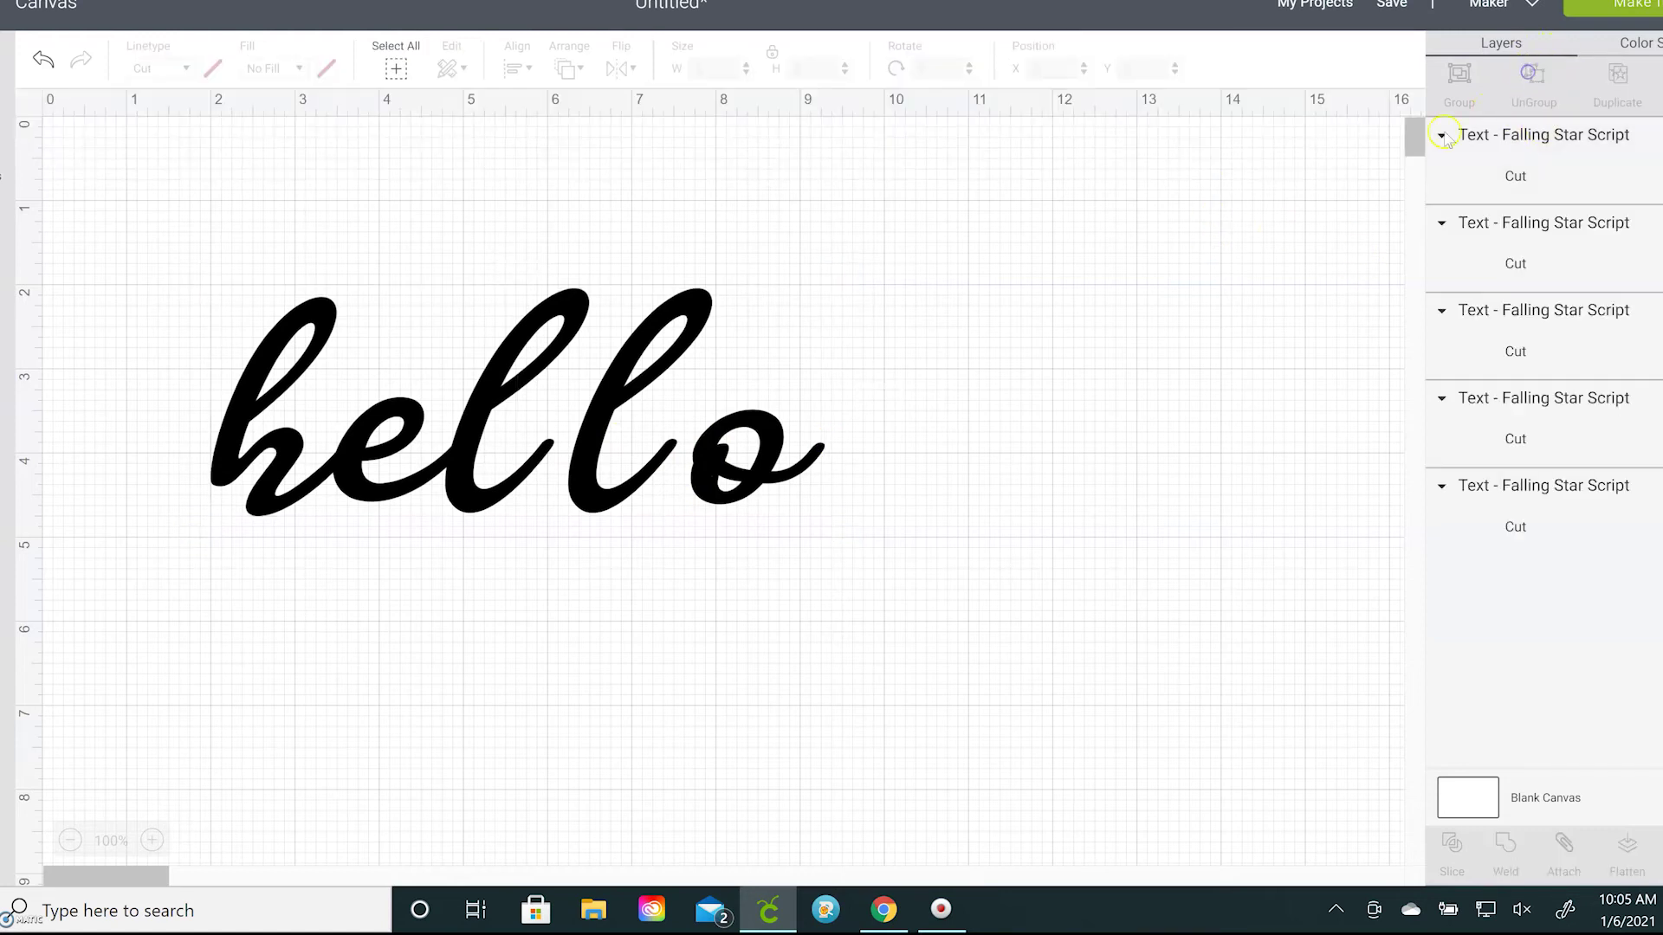
pyautogui.click(580, 487)
pyautogui.moveTo(579, 489); pyautogui.dragTo(545, 491)
pyautogui.moveTo(691, 478); pyautogui.dragTo(635, 485)
pyautogui.click(911, 495)
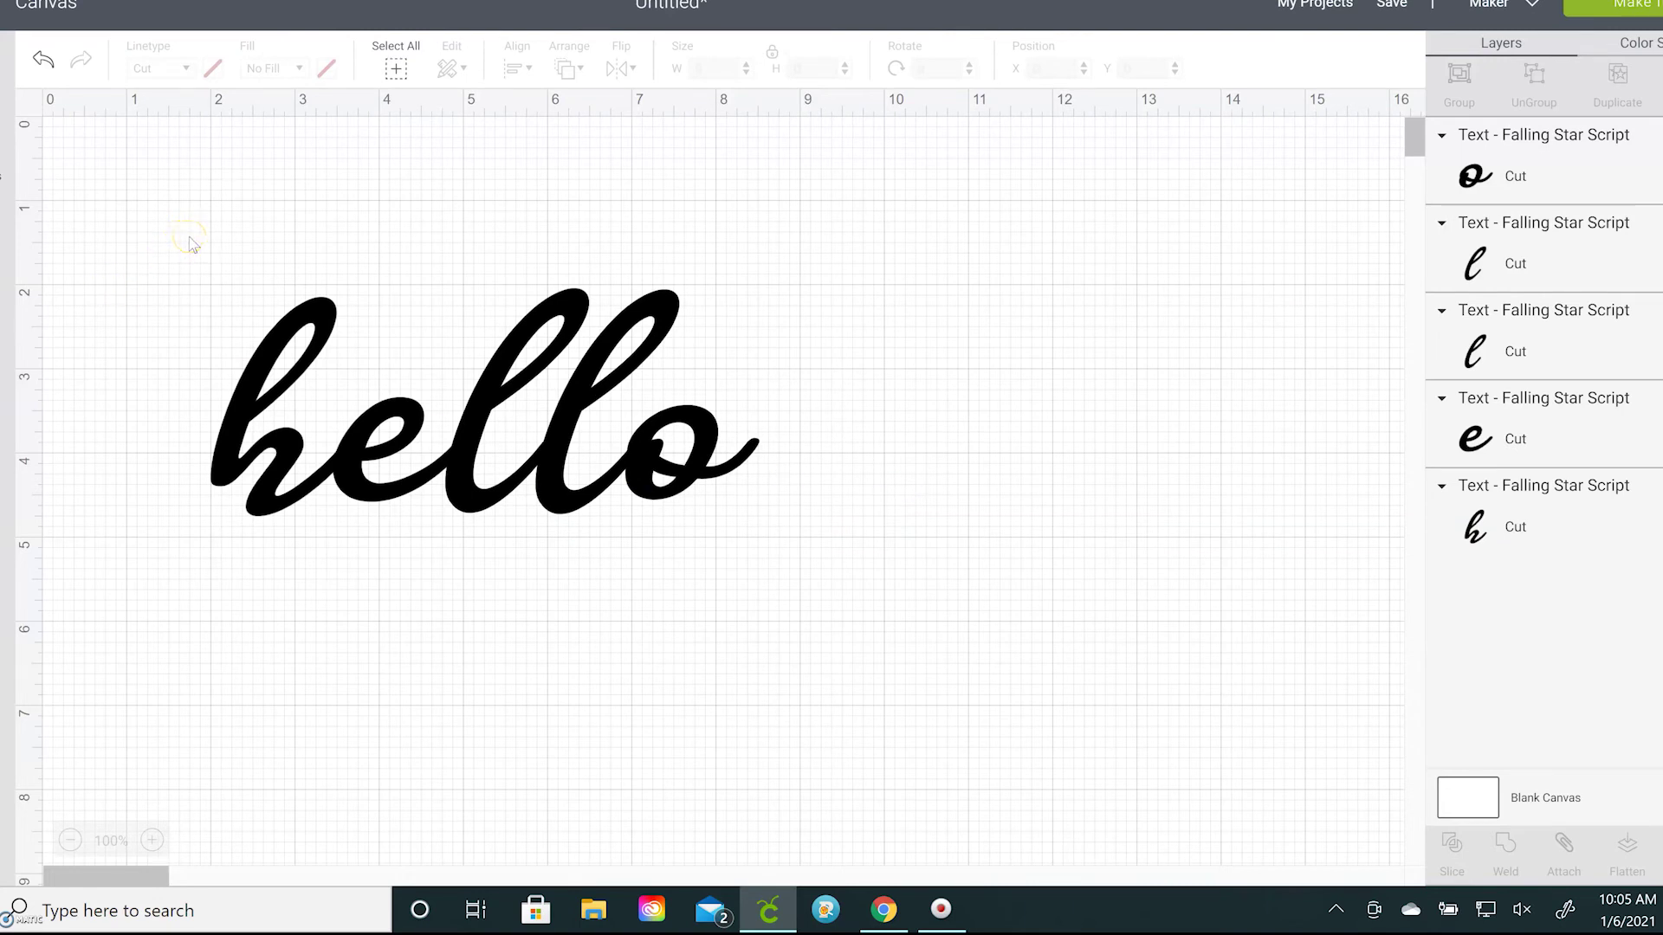
# Select all five separate letters of "hello" and group them.
pyautogui.moveTo(189, 239); pyautogui.dragTo(786, 548)
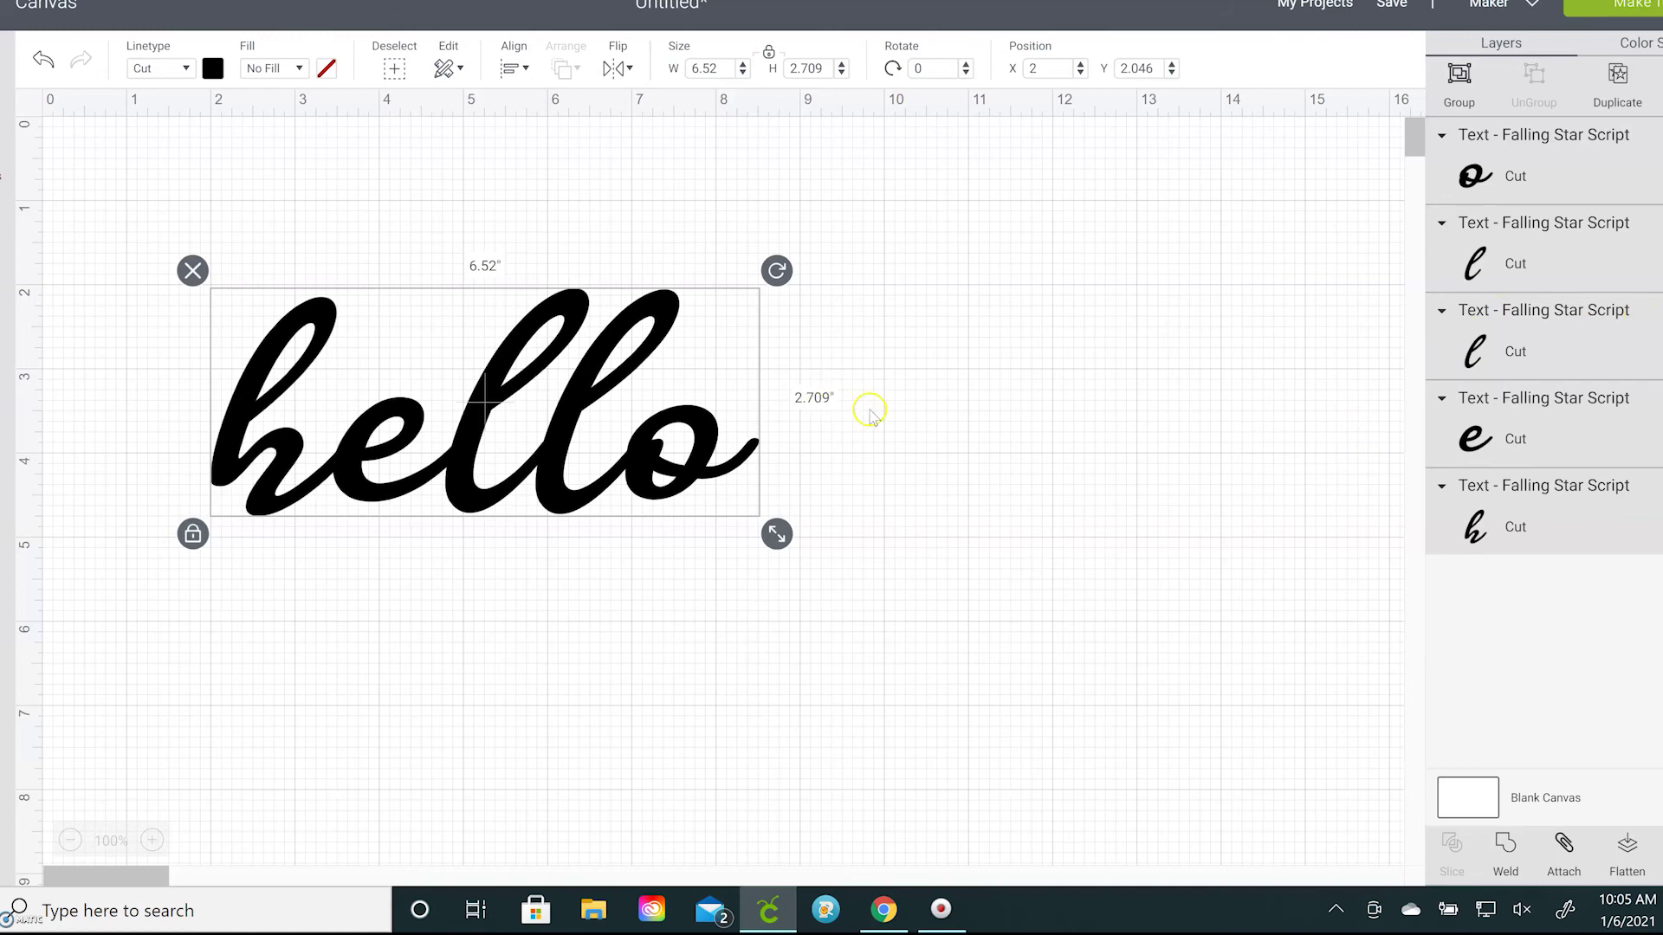
pyautogui.click(1462, 77)
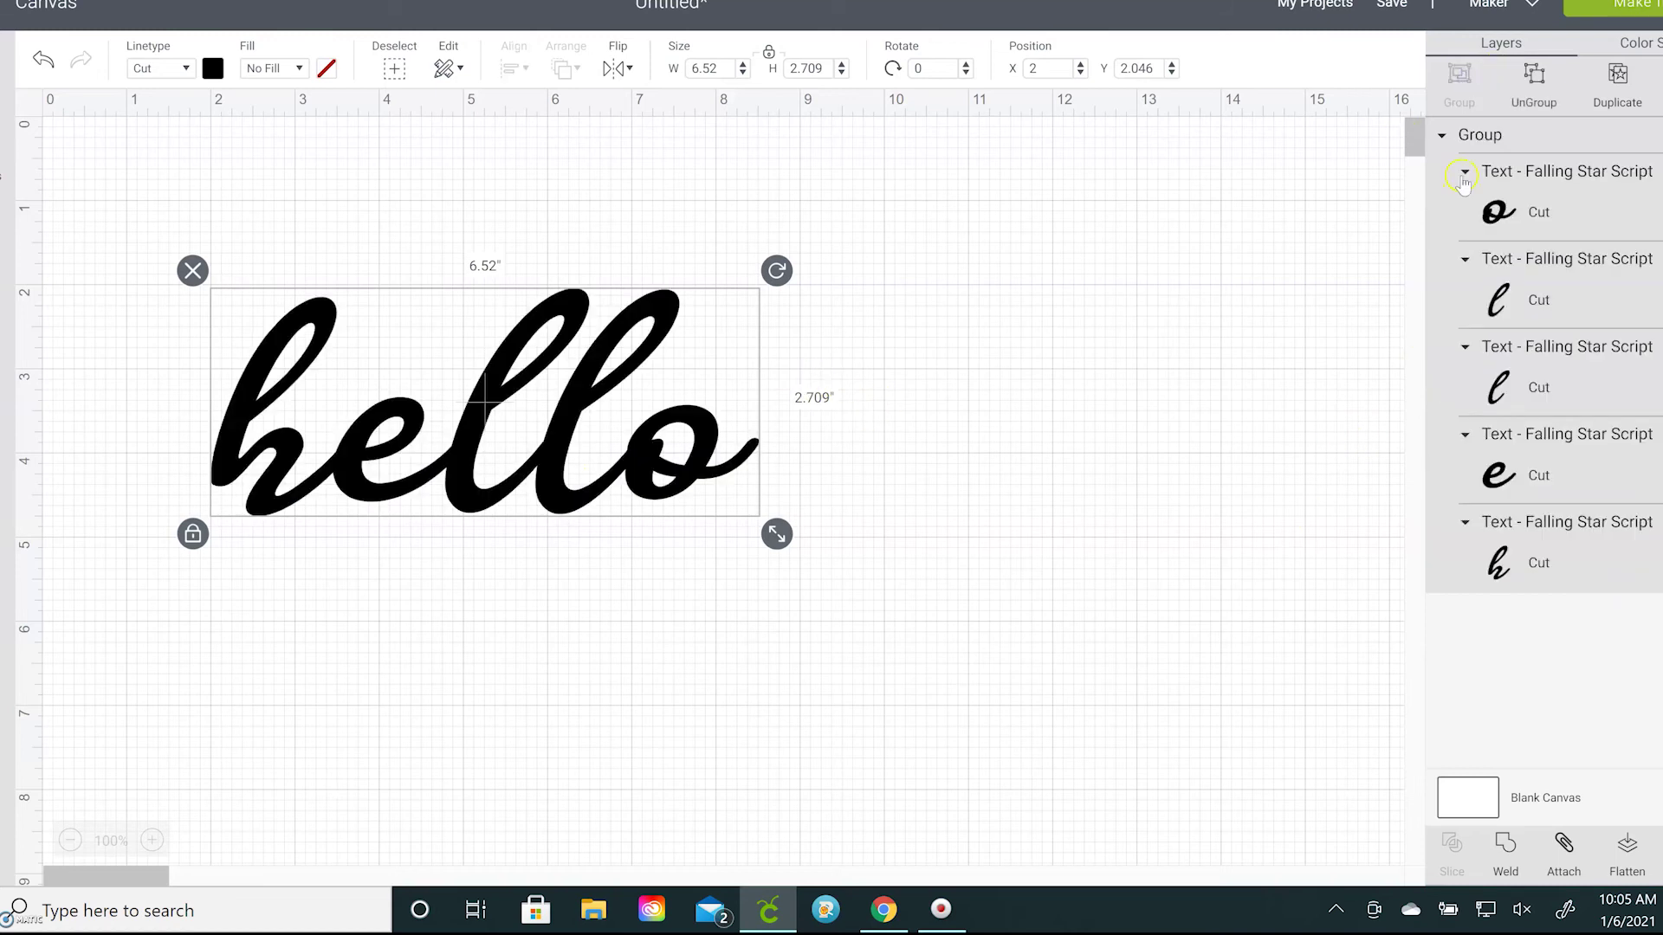
pyautogui.click(911, 496)
# Preview the grouped letters' arrangement on the cutting mat and return to the canvas.
pyautogui.click(569, 445)
pyautogui.click(1654, 12)
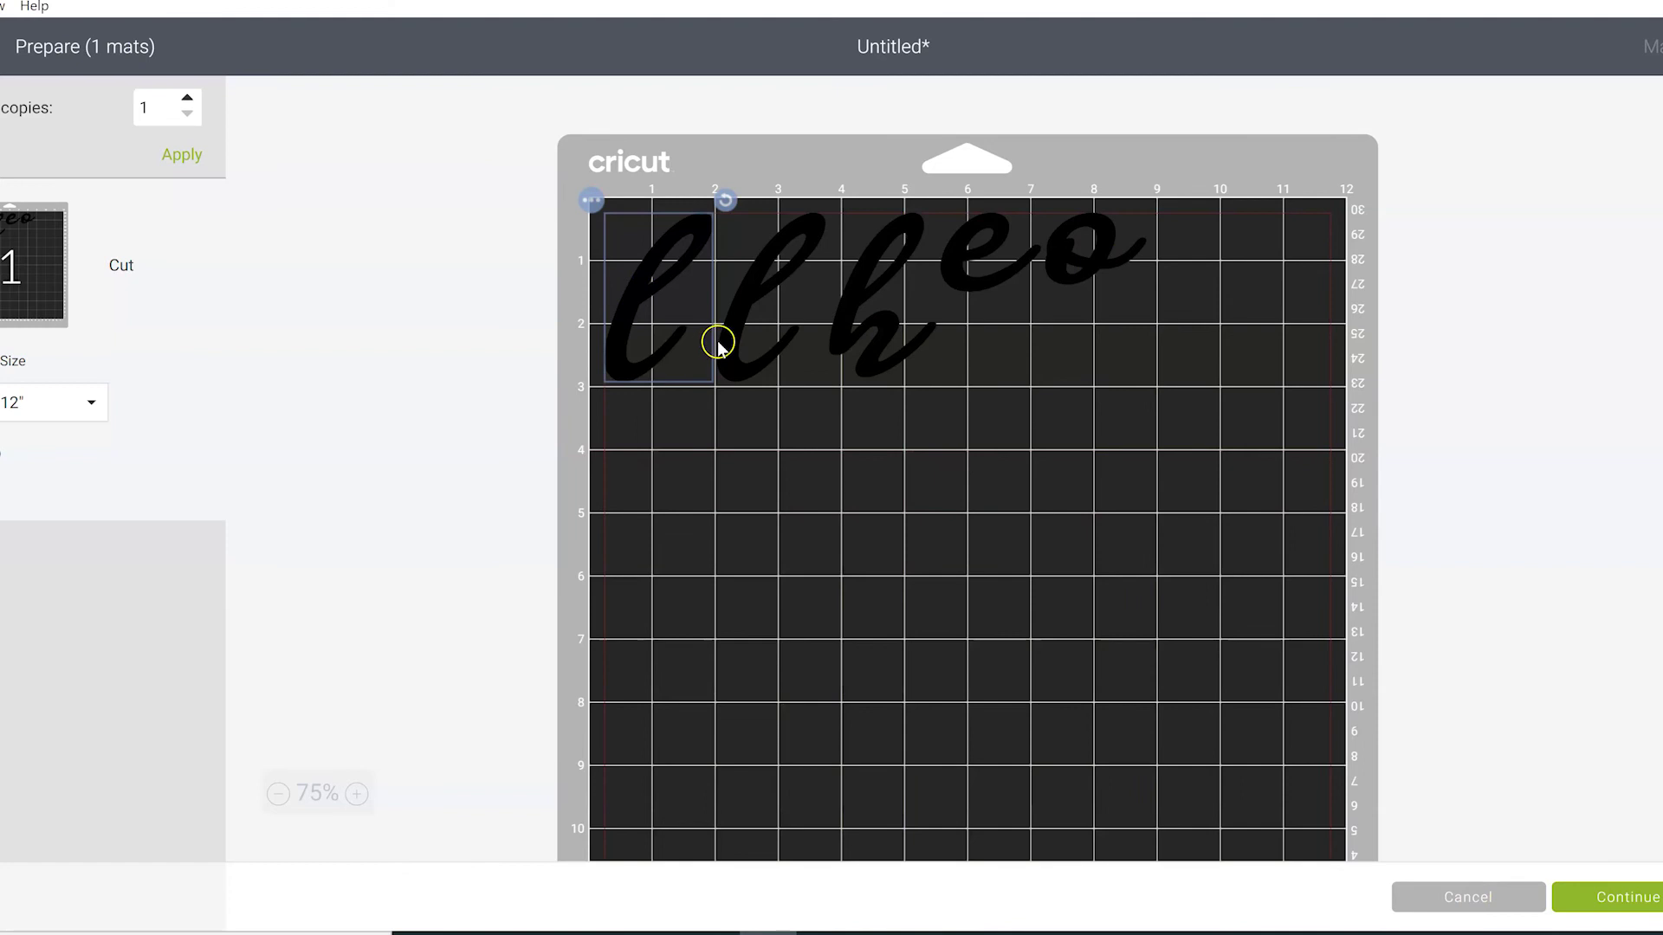
pyautogui.click(1468, 897)
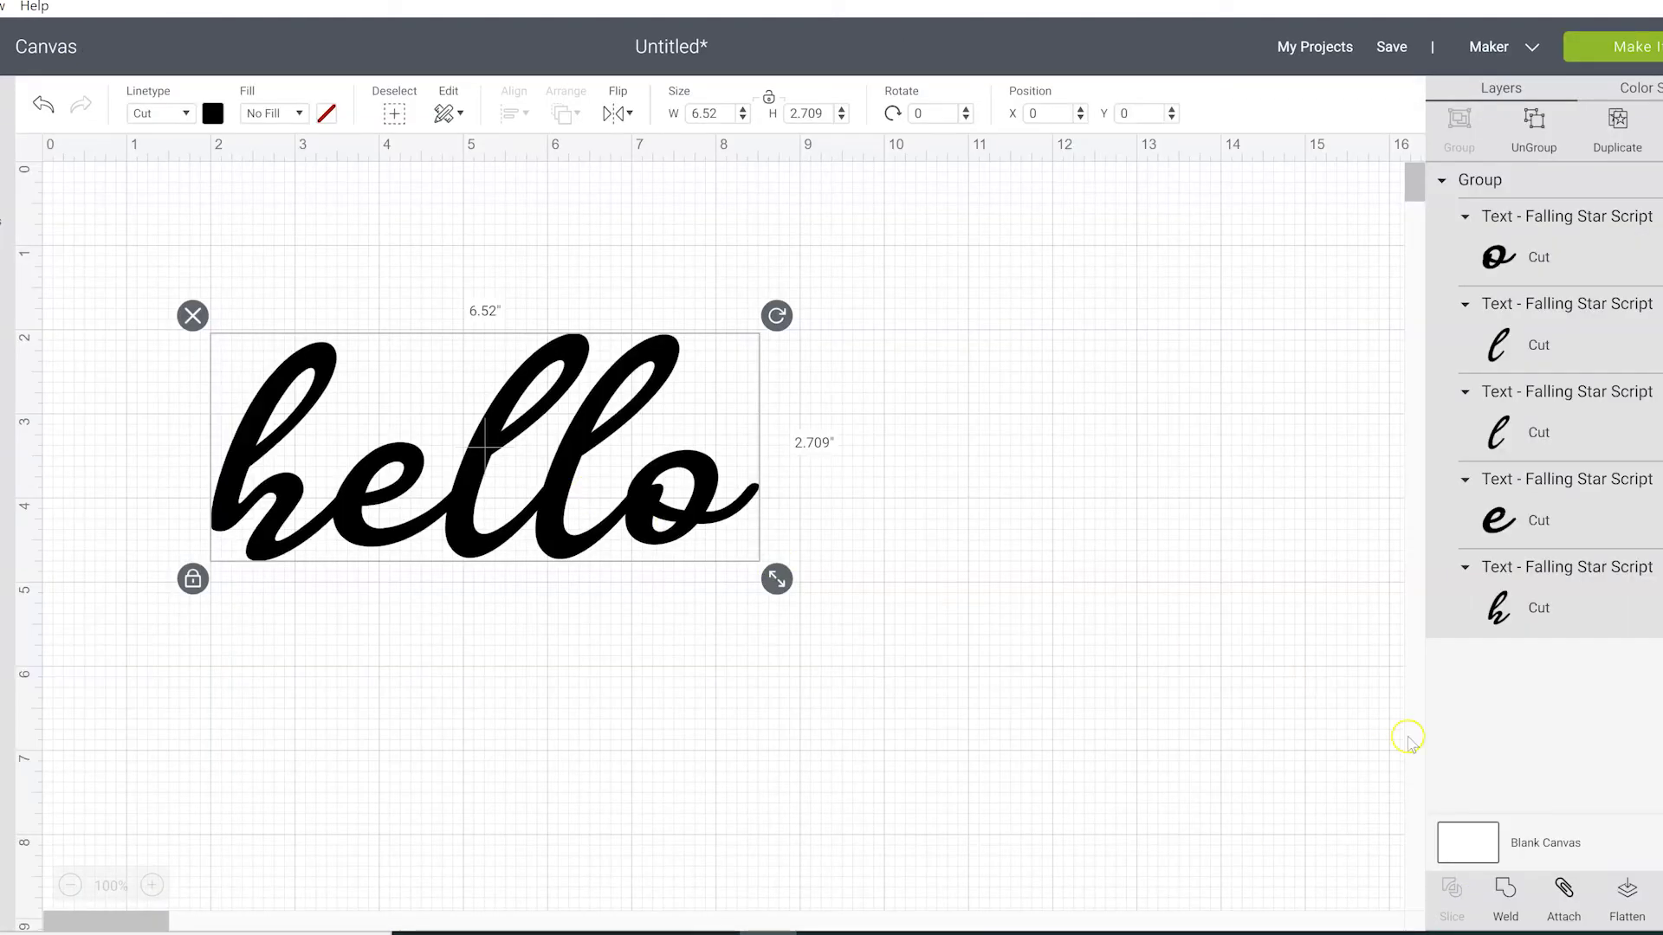
# Attach the grouped "hello" letters to hold their arrangement for cutting.
pyautogui.click(1564, 894)
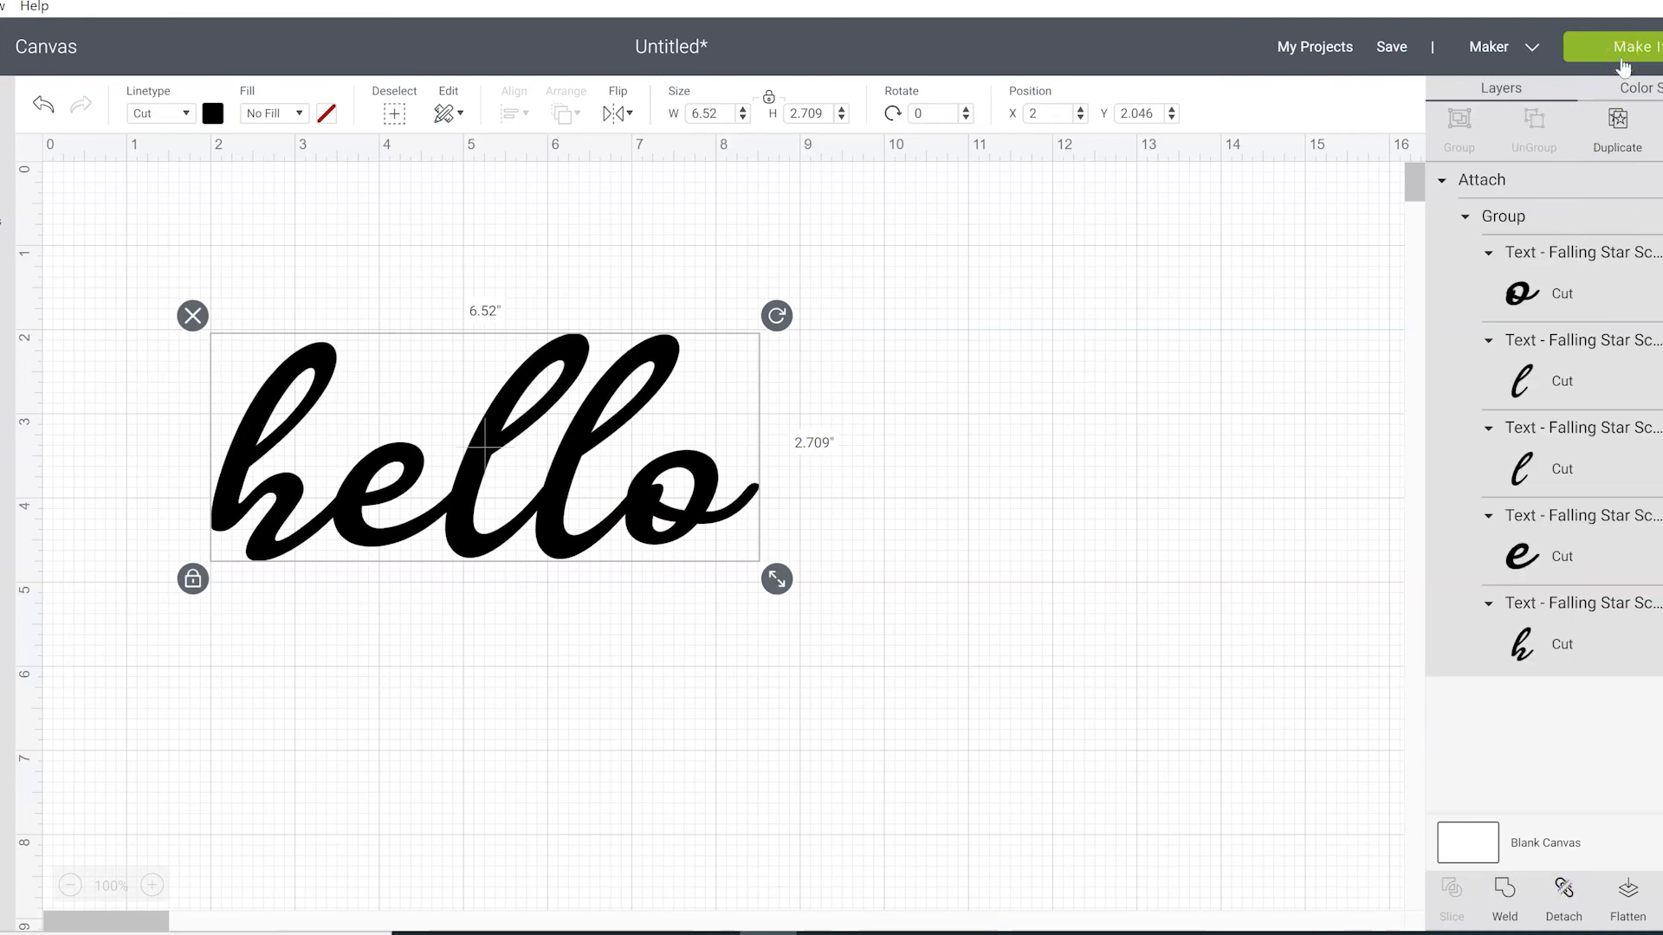
# Preview the attached "hello" letters on the cutting mat and return to the canvas.
pyautogui.click(1622, 62)
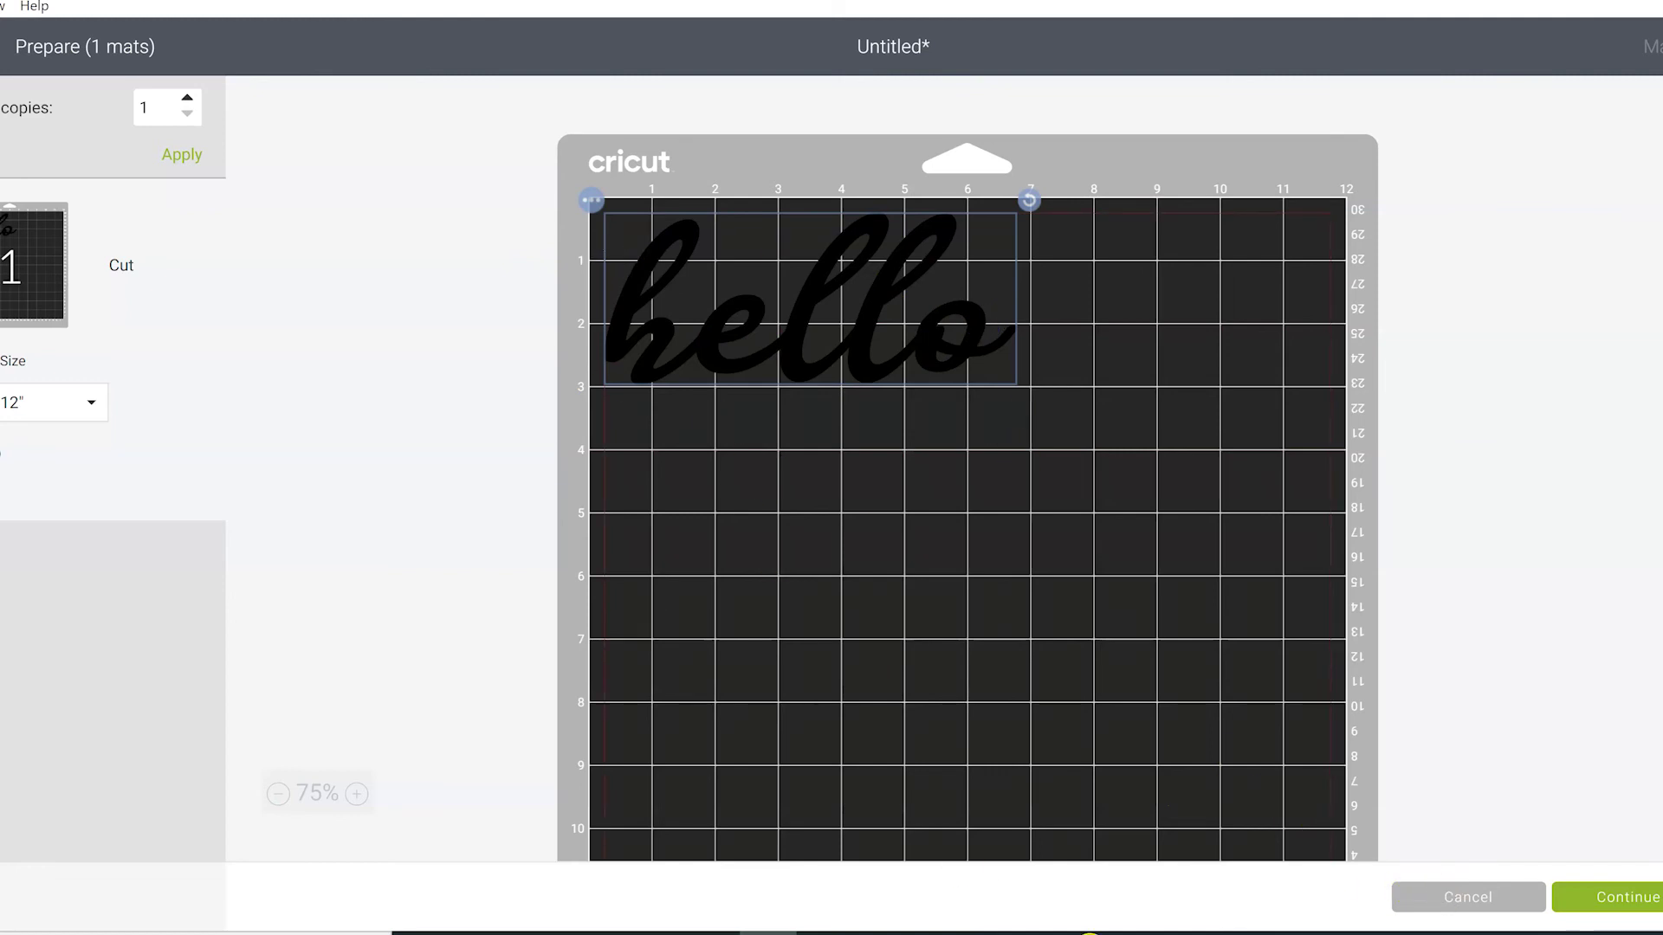
pyautogui.click(1445, 909)
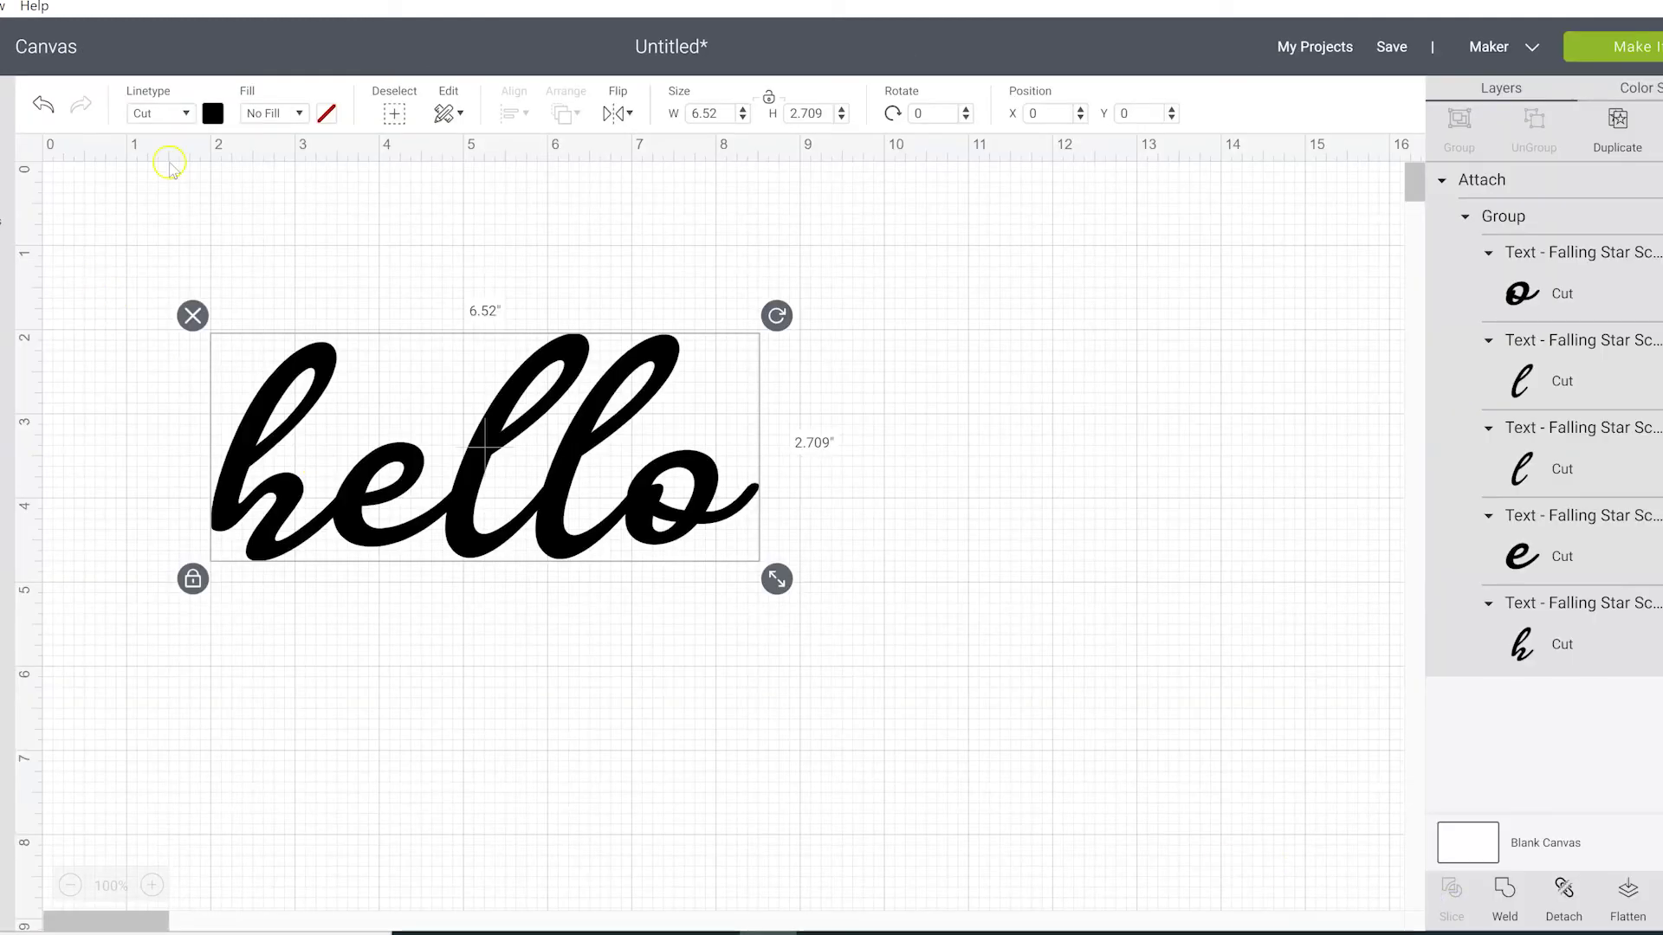
# Recolor the attached "hello" letters light purple, then inspect their overlapping cut lines in the mat preview and return to the canvas.
pyautogui.click(215, 124)
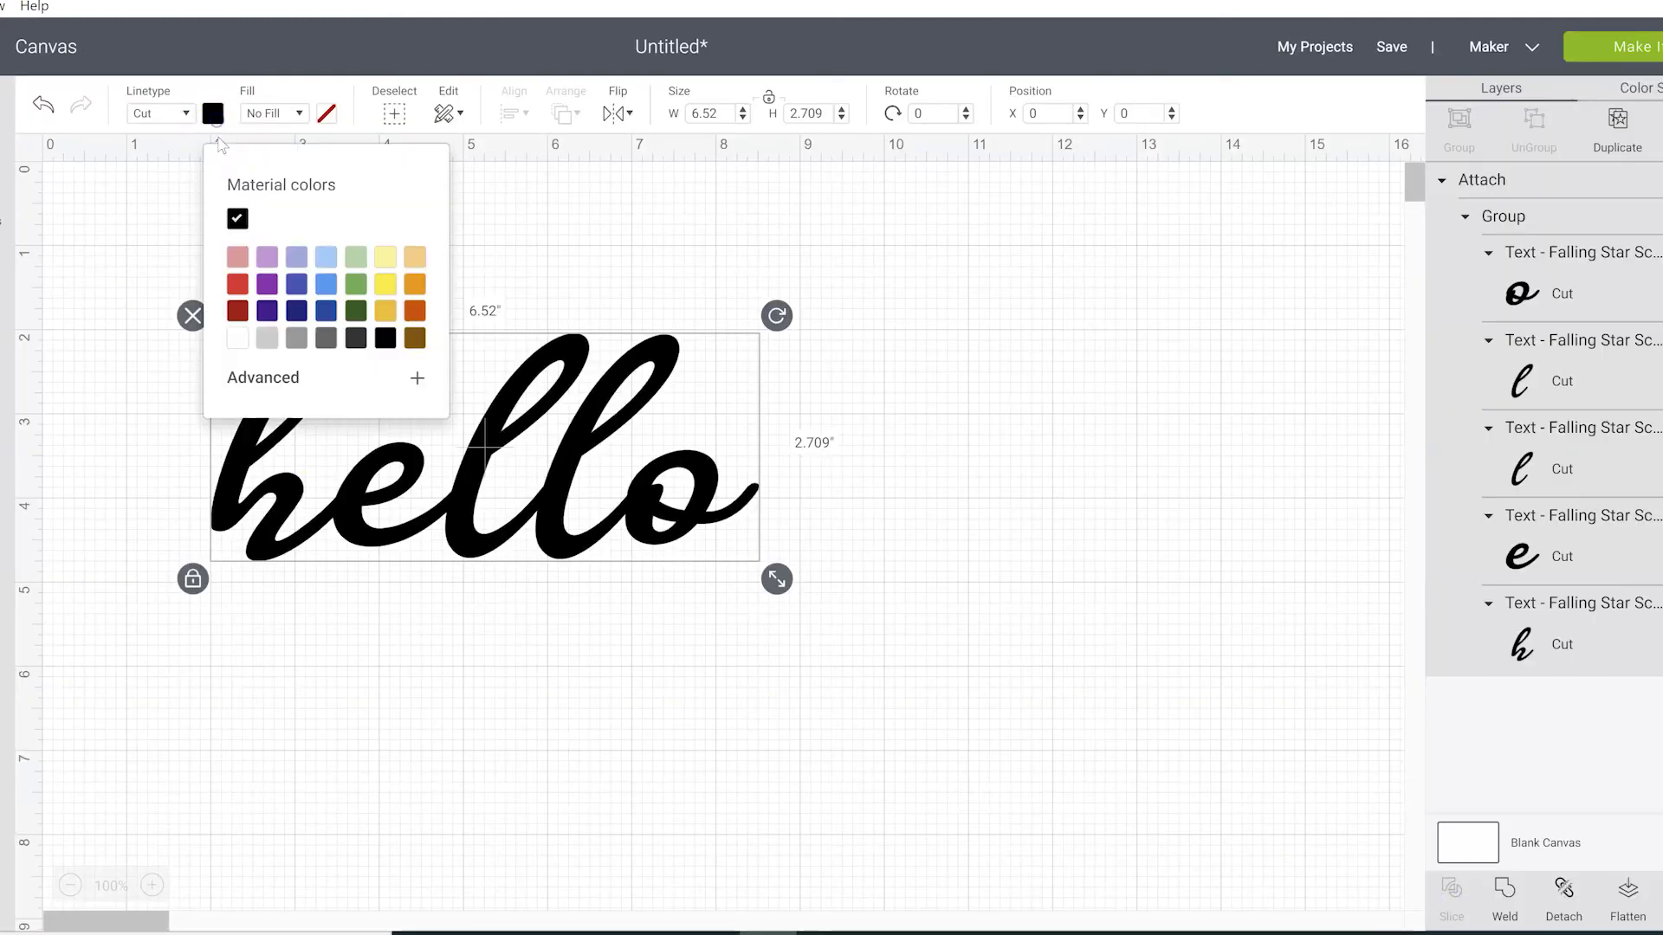
pyautogui.click(265, 263)
pyautogui.click(1033, 273)
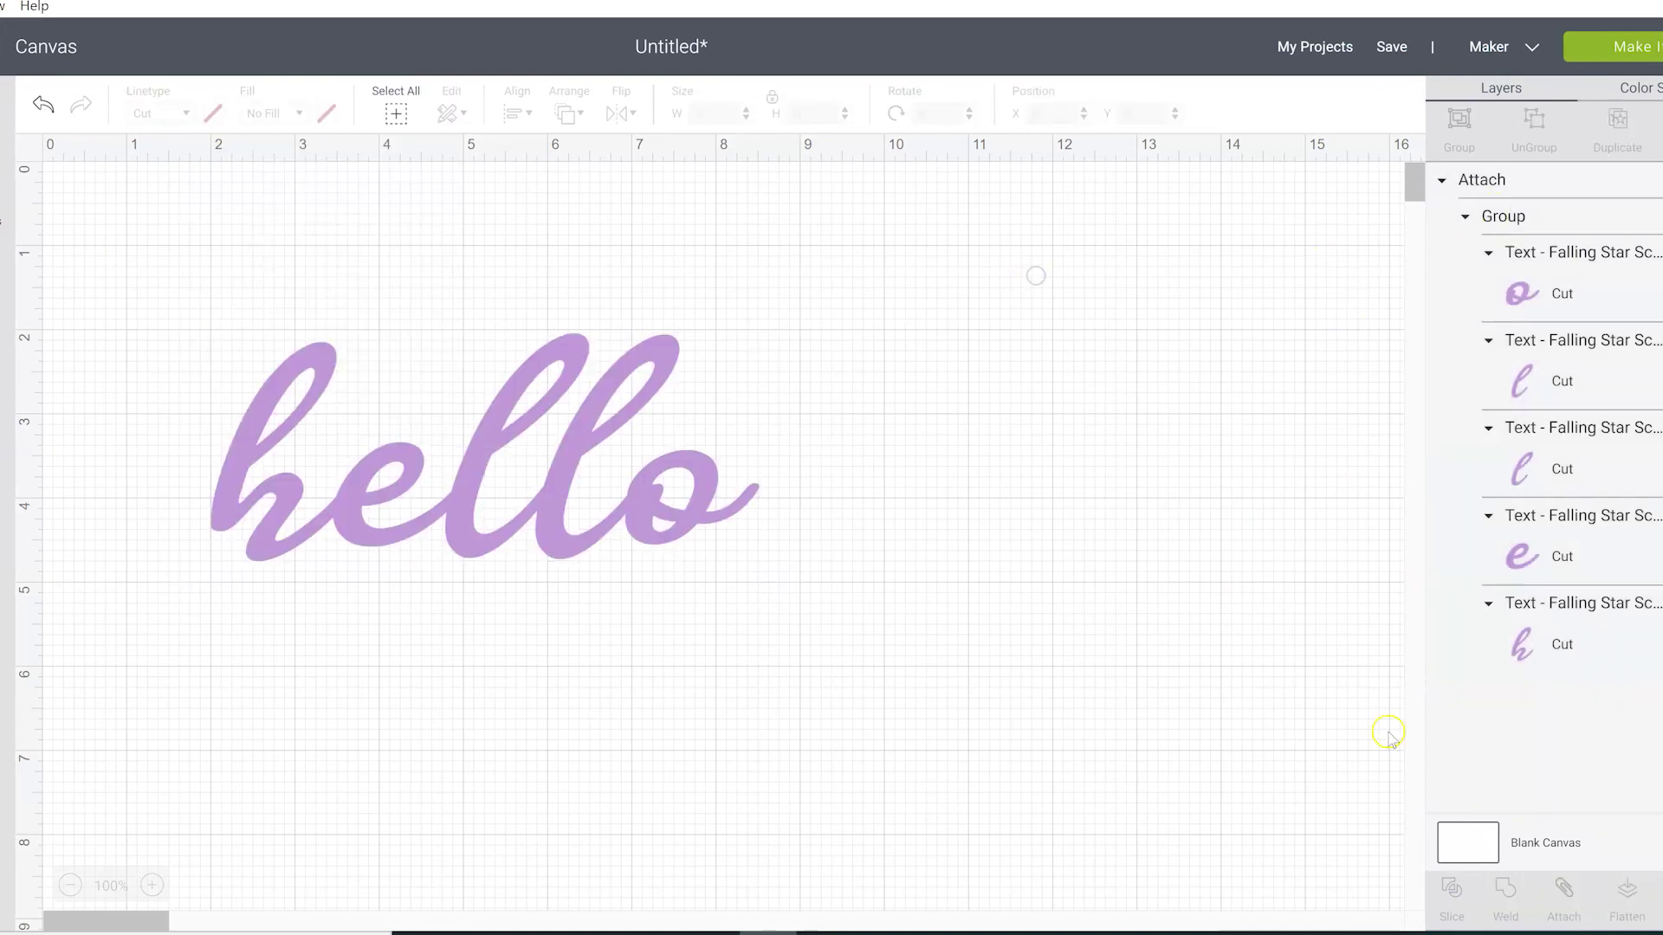
pyautogui.click(625, 474)
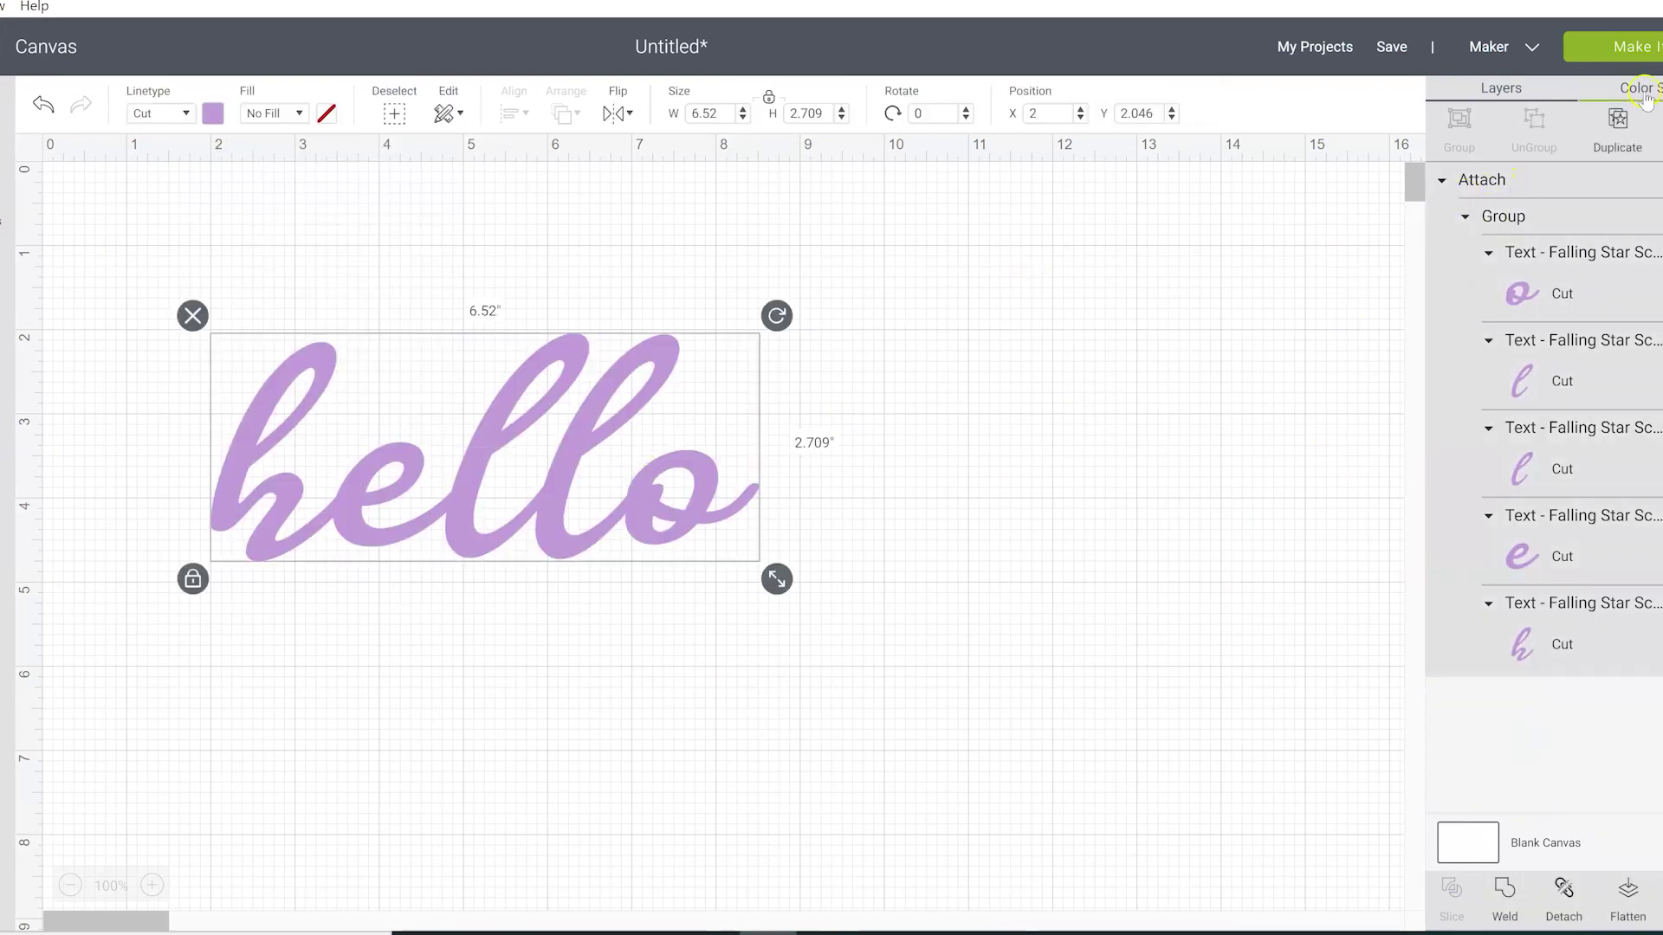
pyautogui.click(1644, 47)
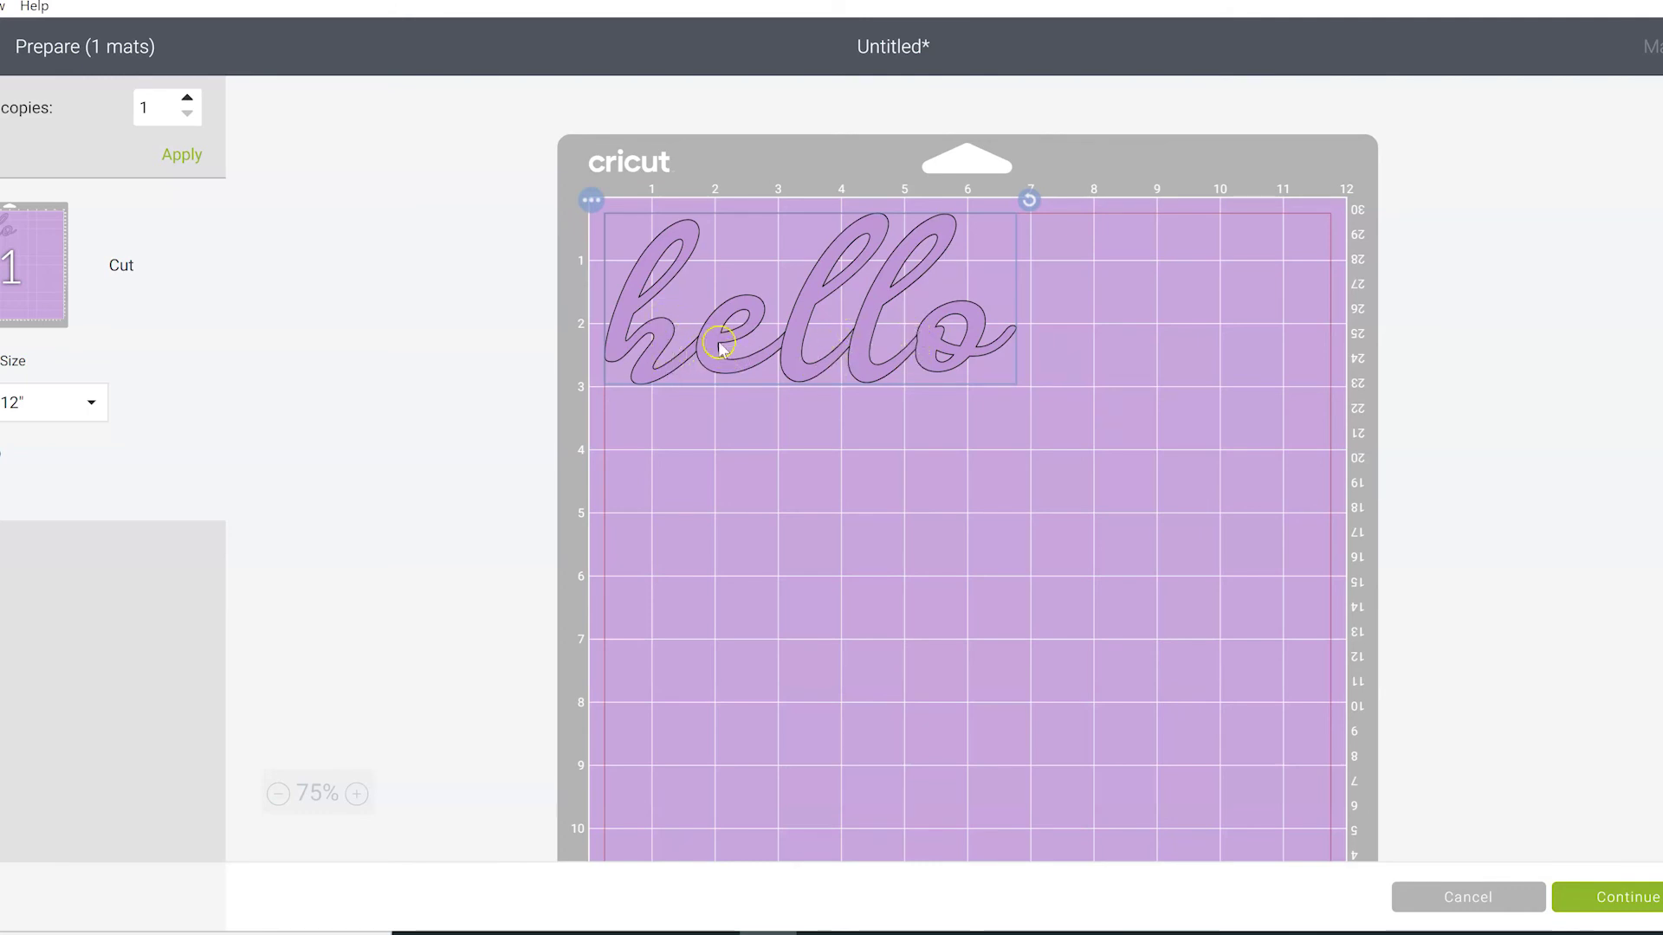
pyautogui.click(1456, 900)
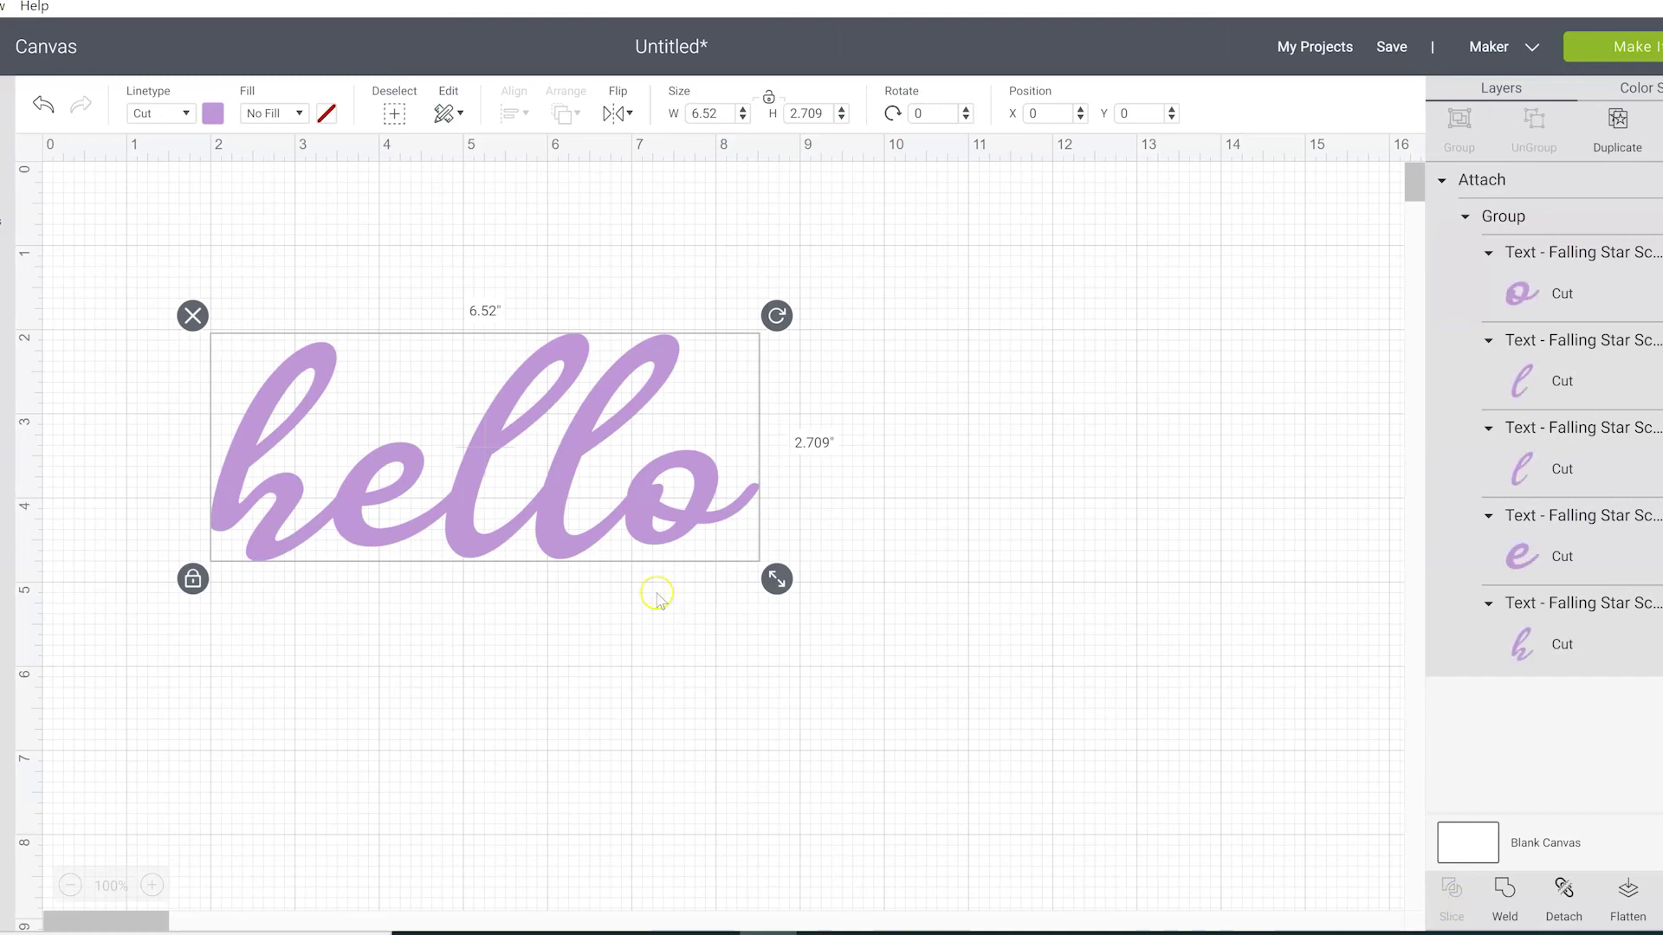
# Weld the "hello" letters into a single shape and check its cut outline in the mat preview before returning to the canvas.
pyautogui.click(1505, 890)
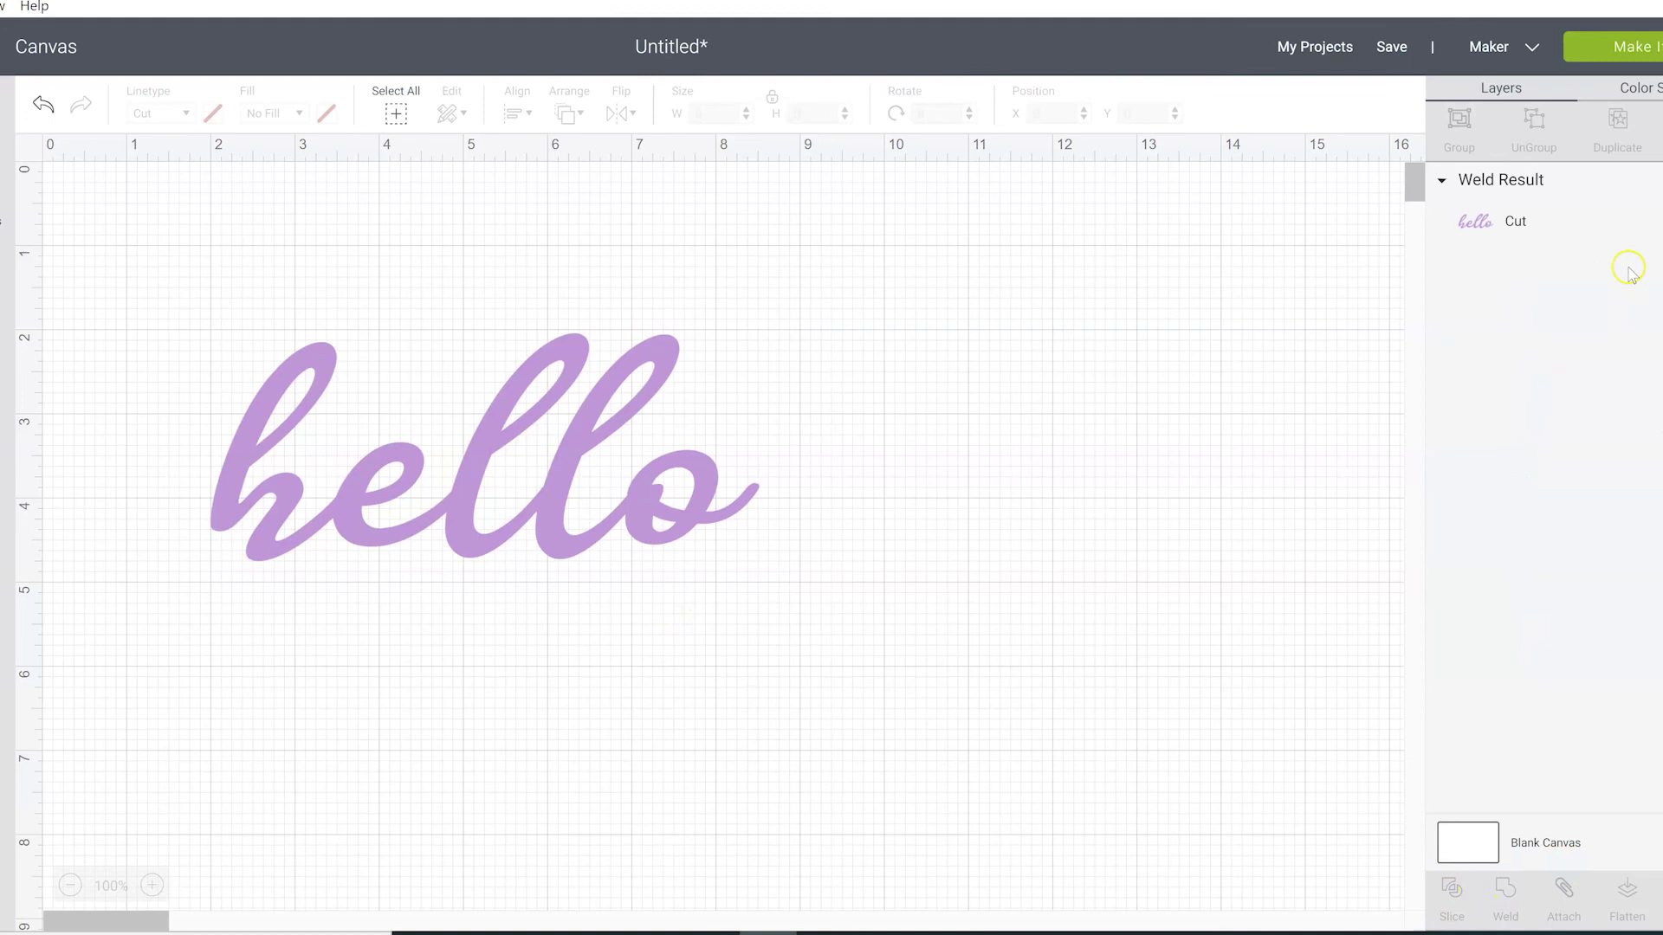
pyautogui.click(1634, 50)
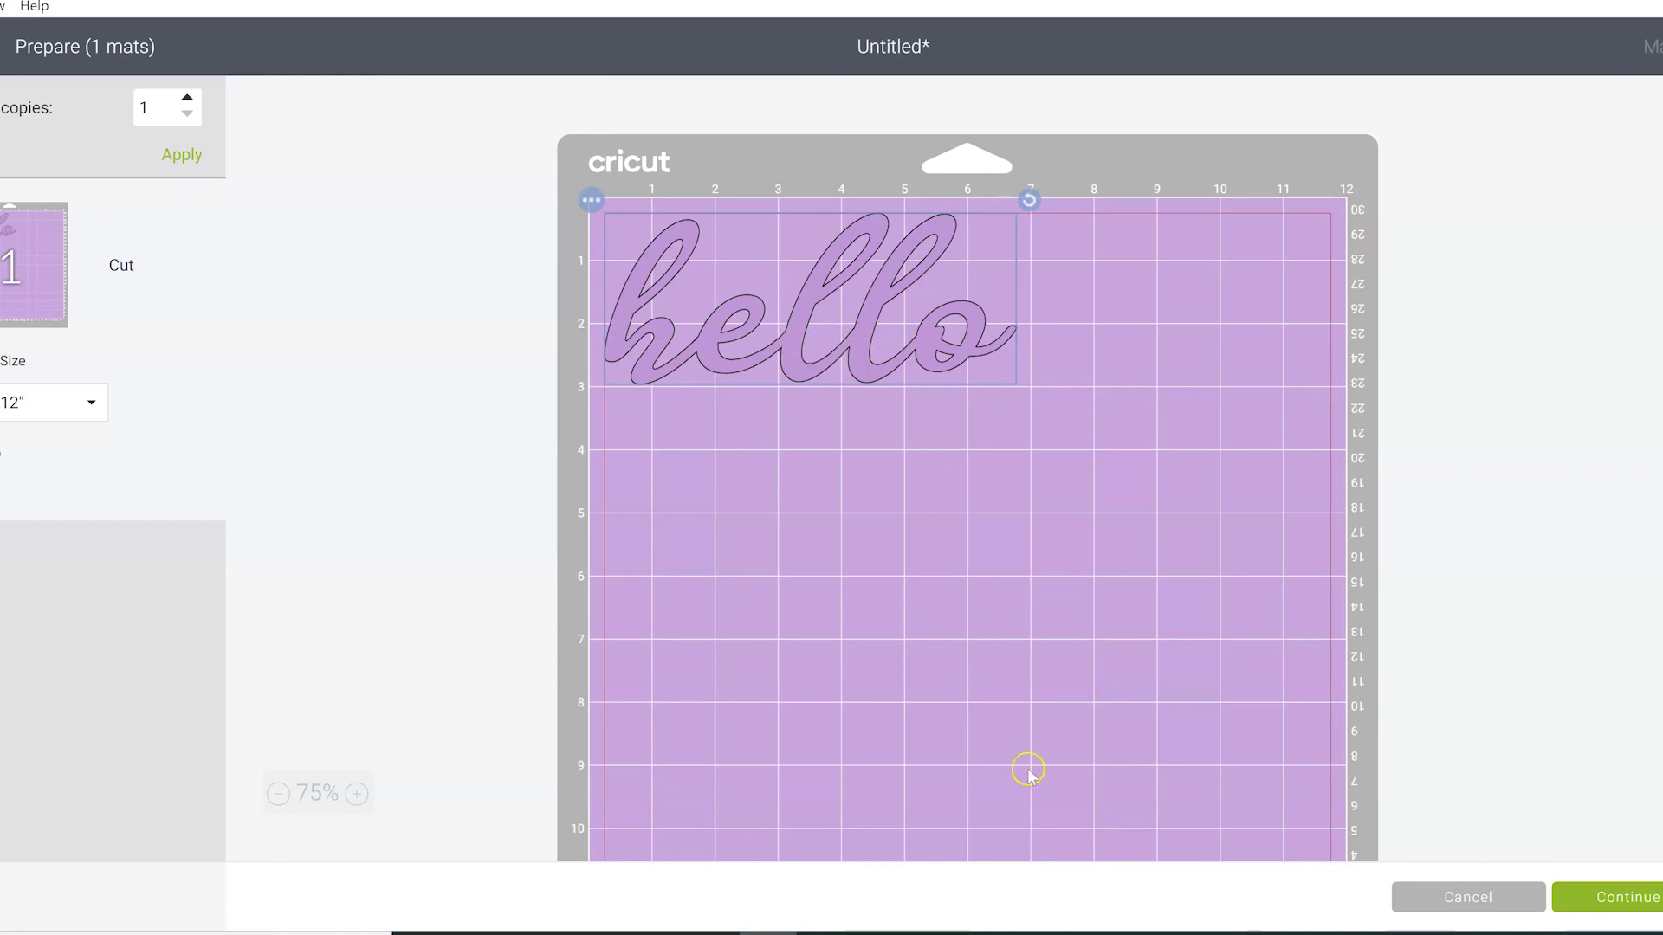
pyautogui.click(1460, 900)
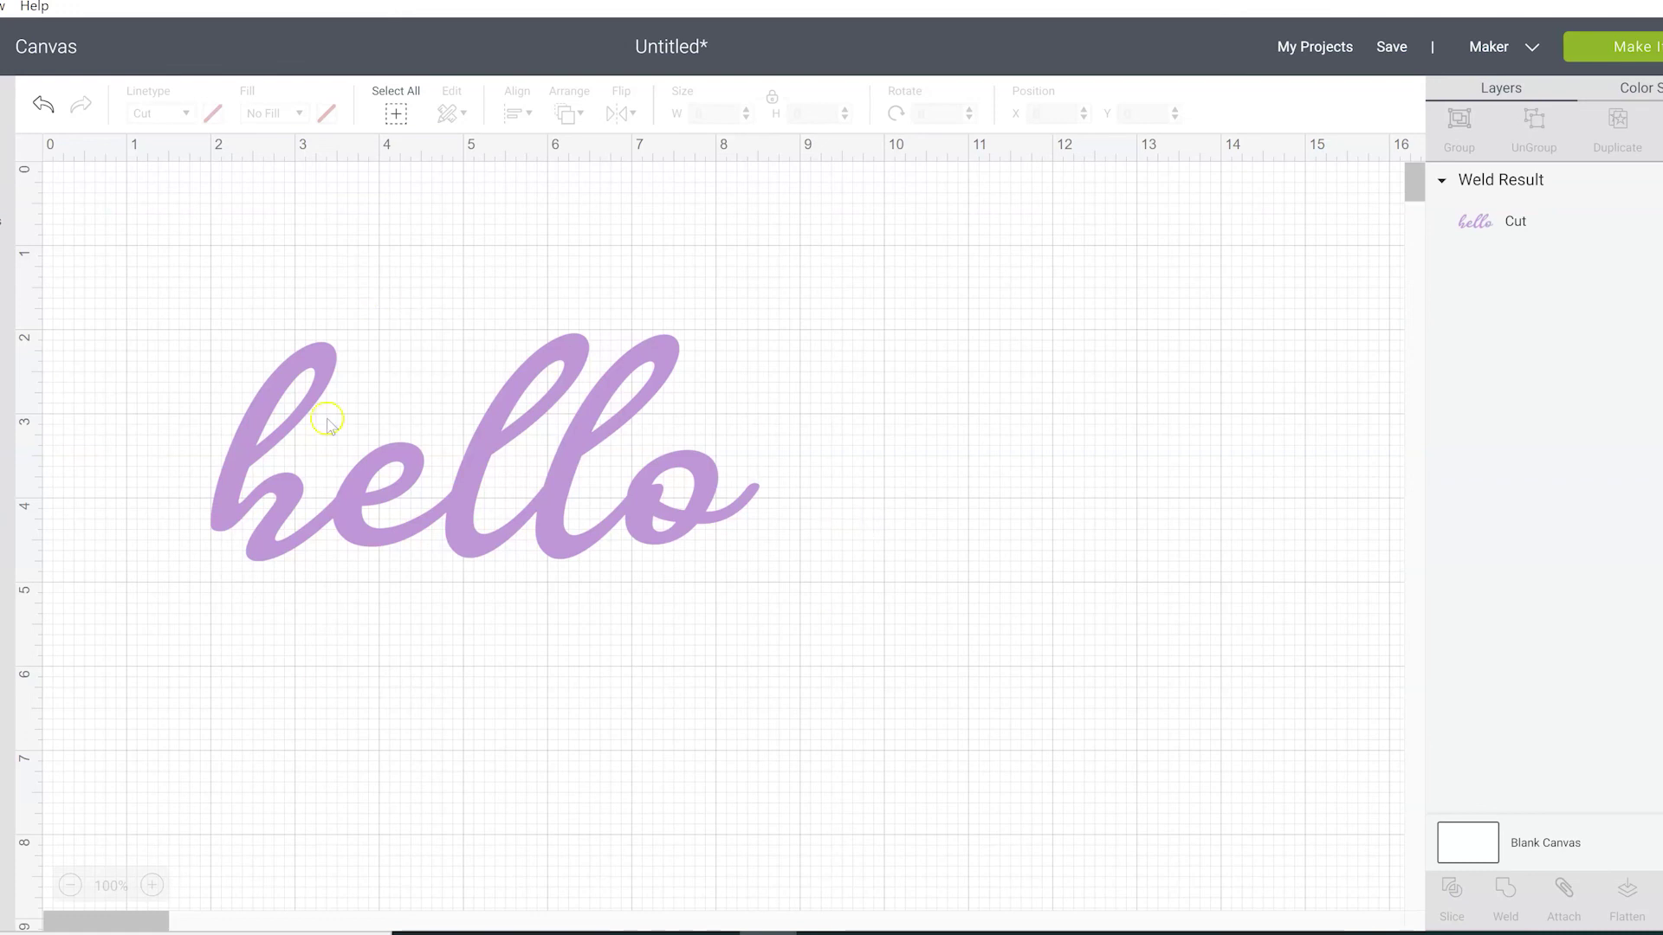
# Move the welded "hello" up and to the right, to about X 2.45, Y 1.53 on the canvas.
pyautogui.click(567, 490)
pyautogui.moveTo(567, 490); pyautogui.dragTo(604, 448)
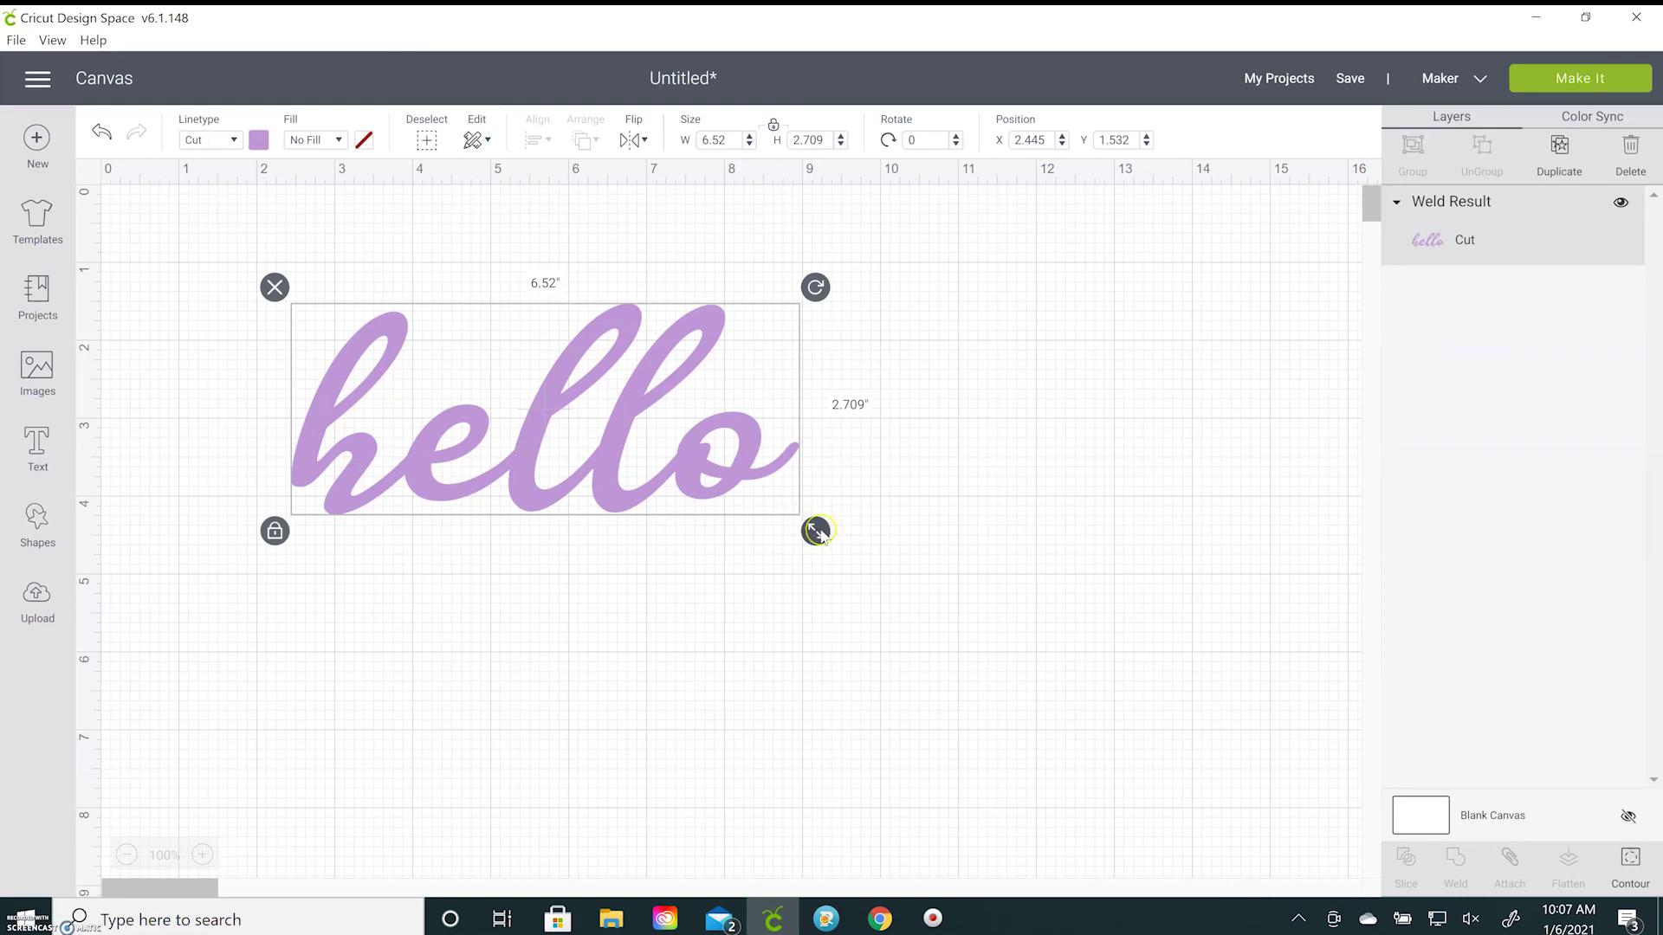
pyautogui.moveTo(811, 531); pyautogui.dragTo(650, 510)
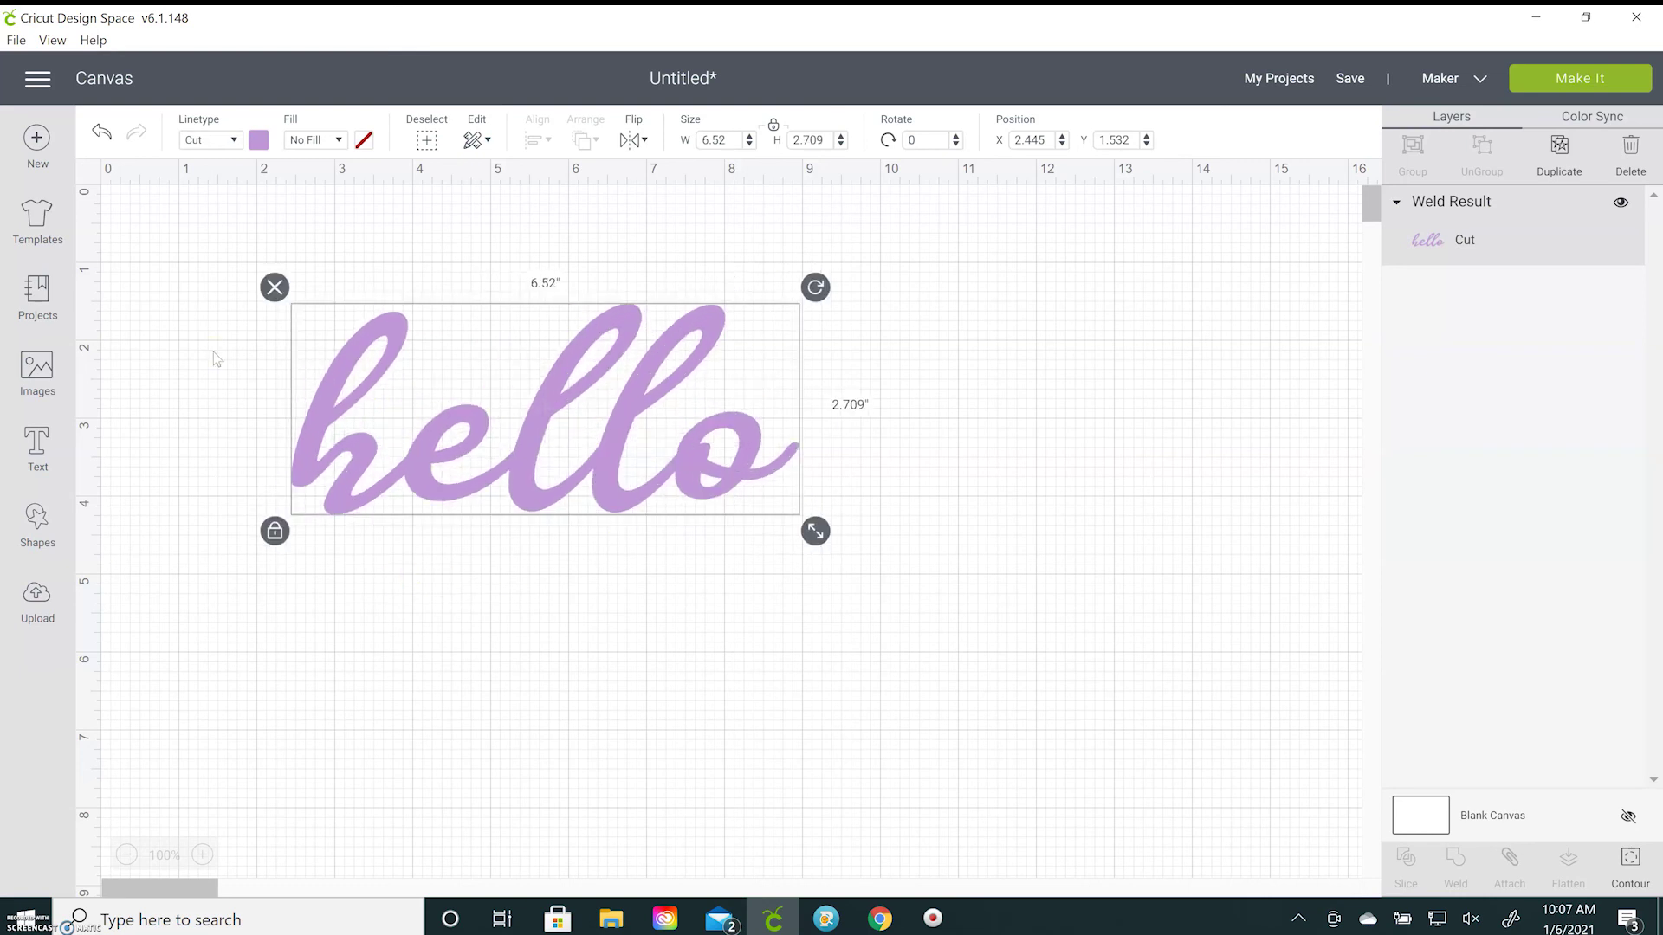